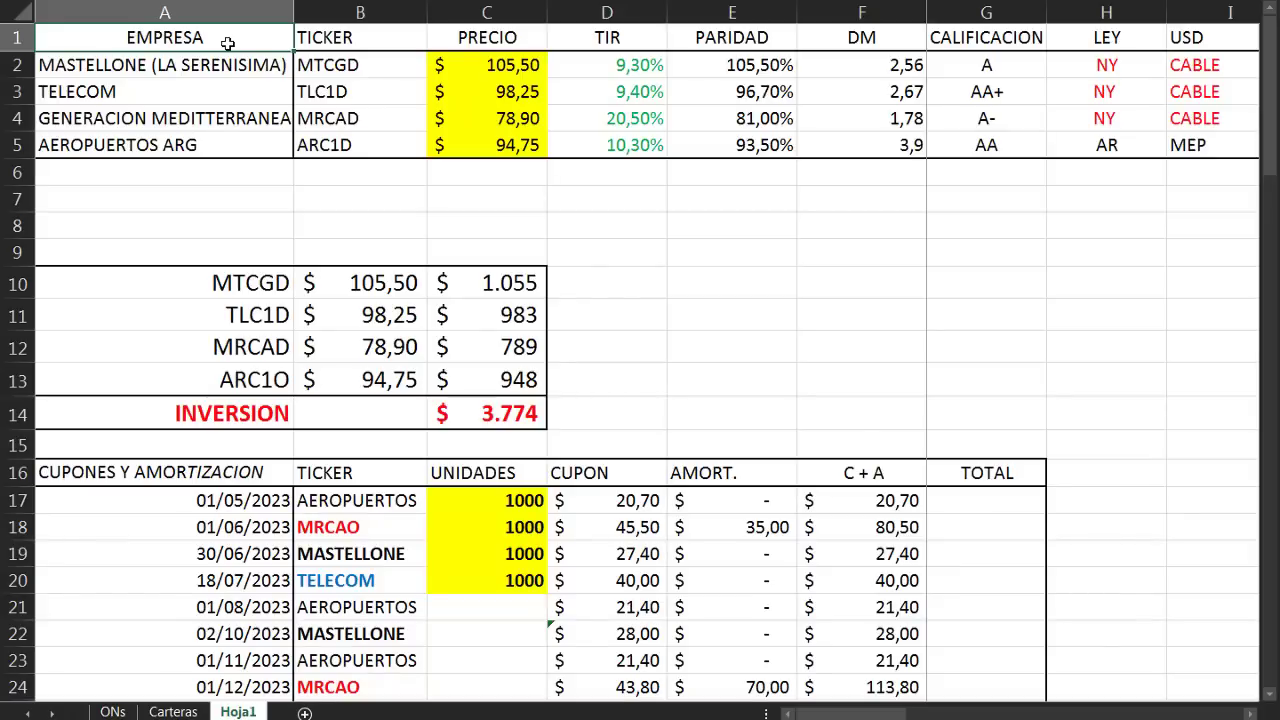
Review the four bond issuers in the EMPRESA column and their matching codes in the TICKER column.
click(203, 66)
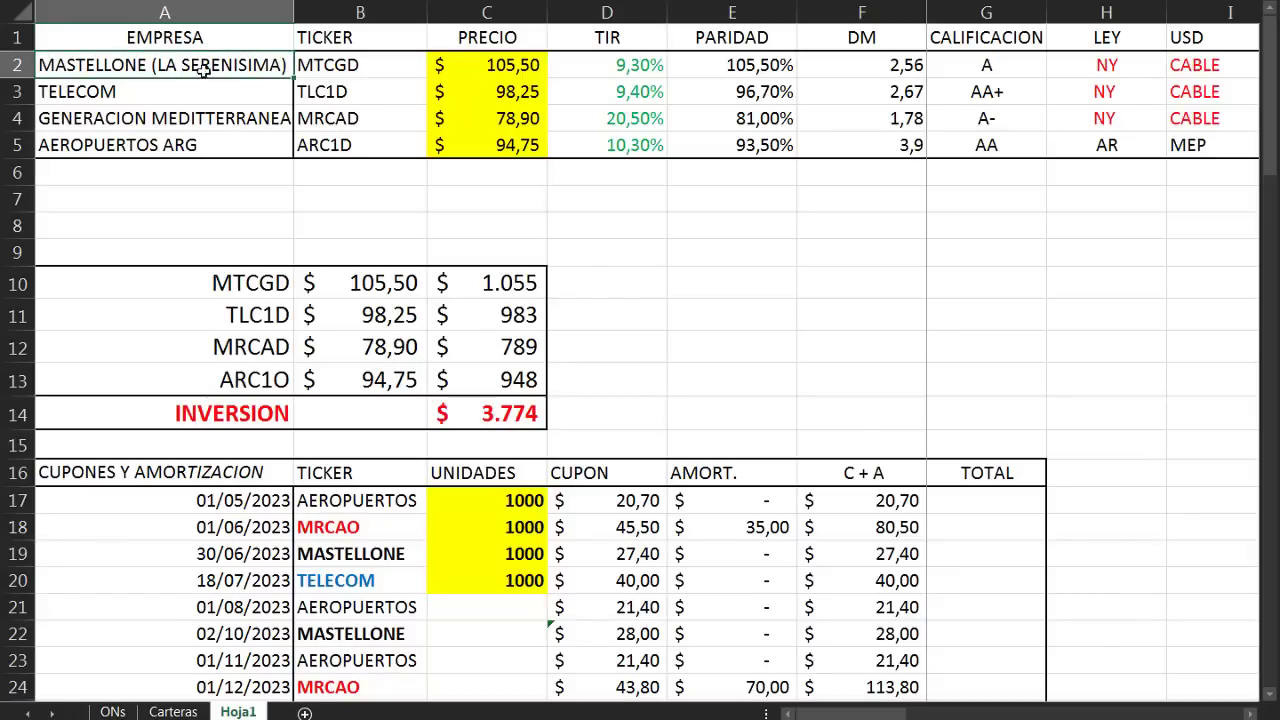
click(197, 88)
click(207, 118)
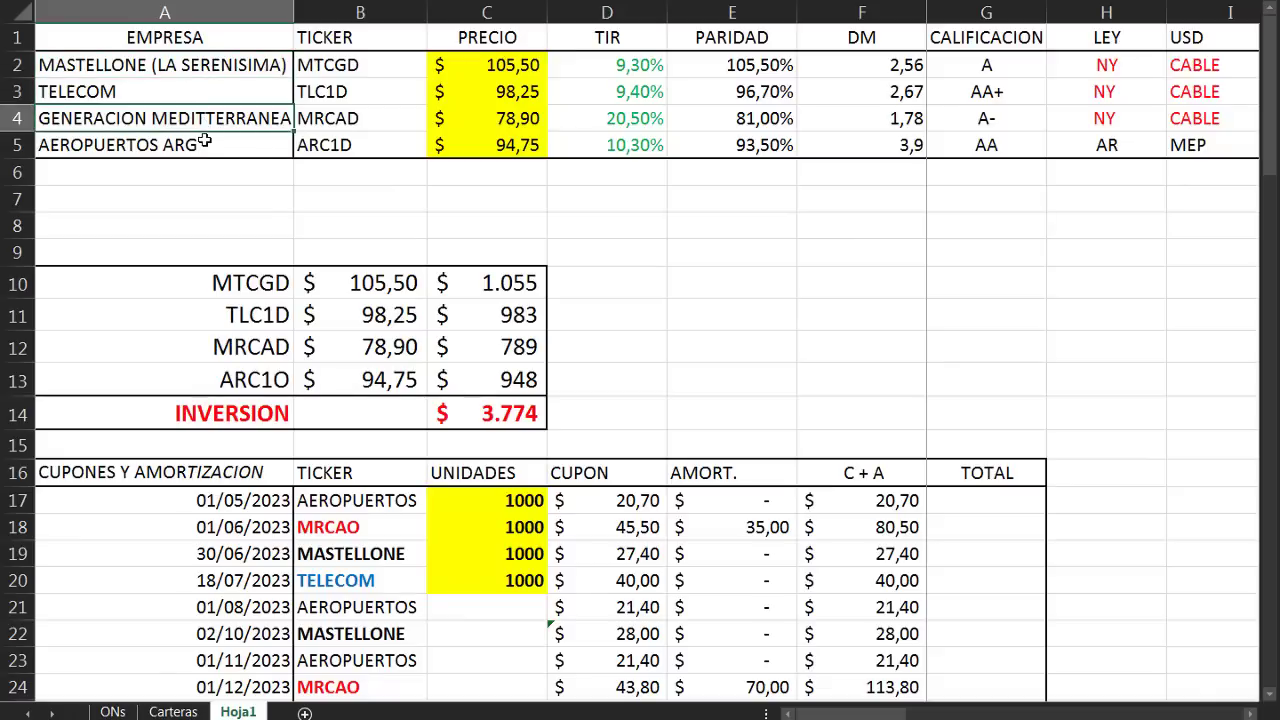
click(204, 141)
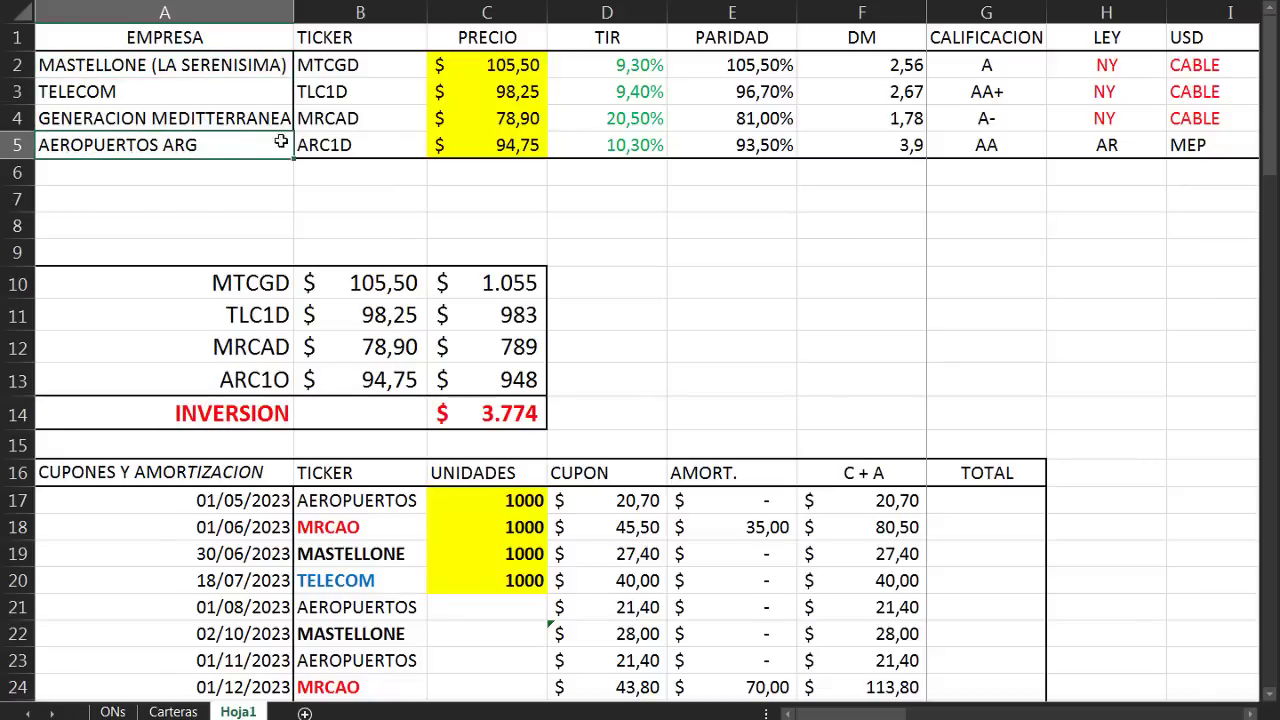
click(380, 140)
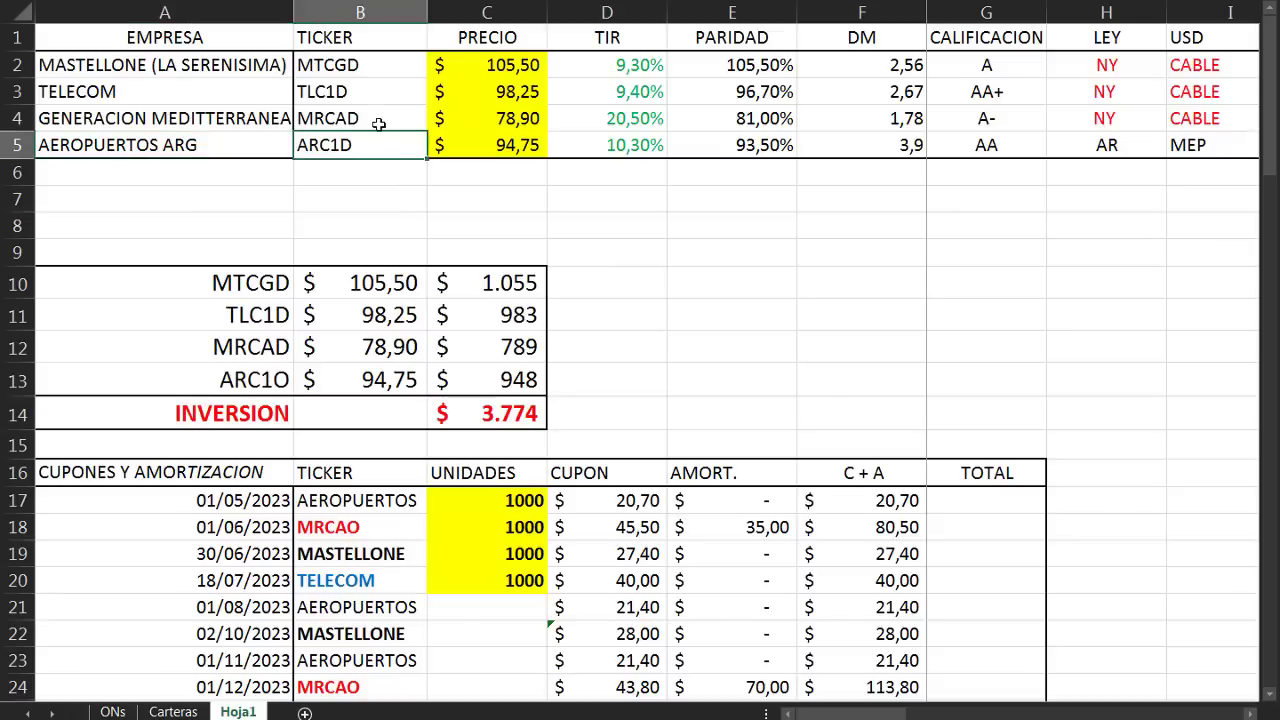
click(380, 118)
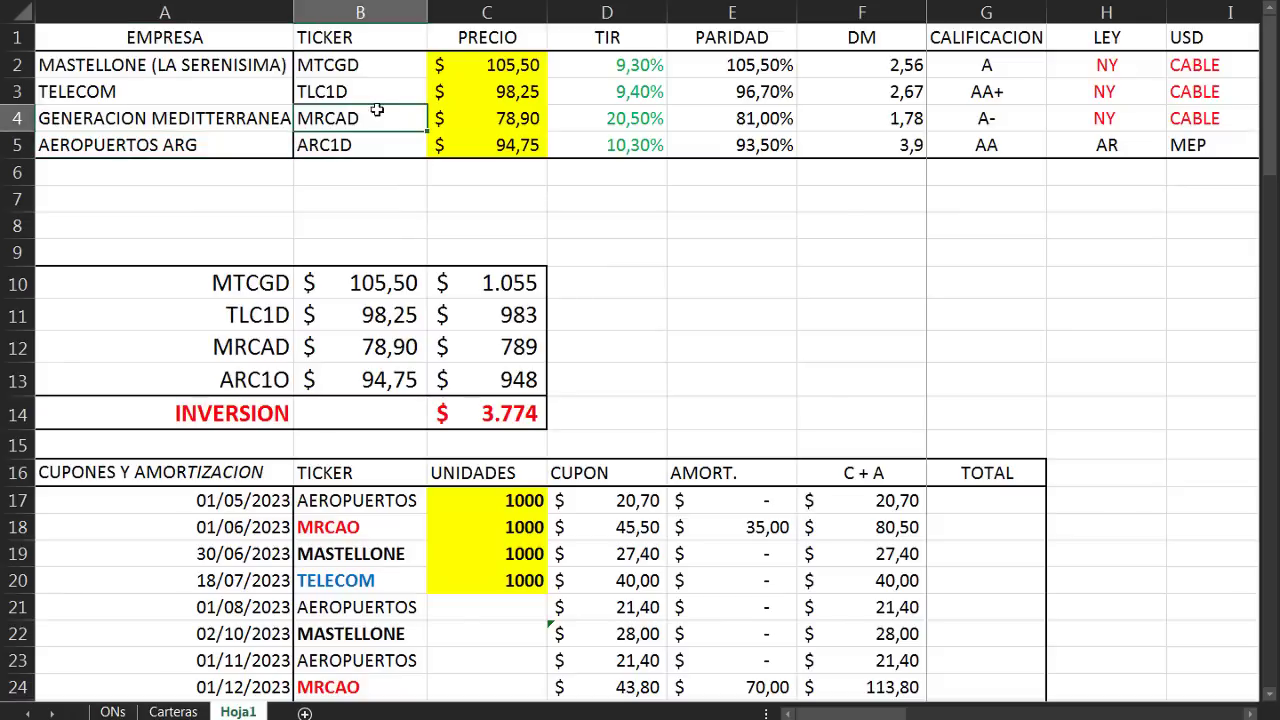
click(367, 89)
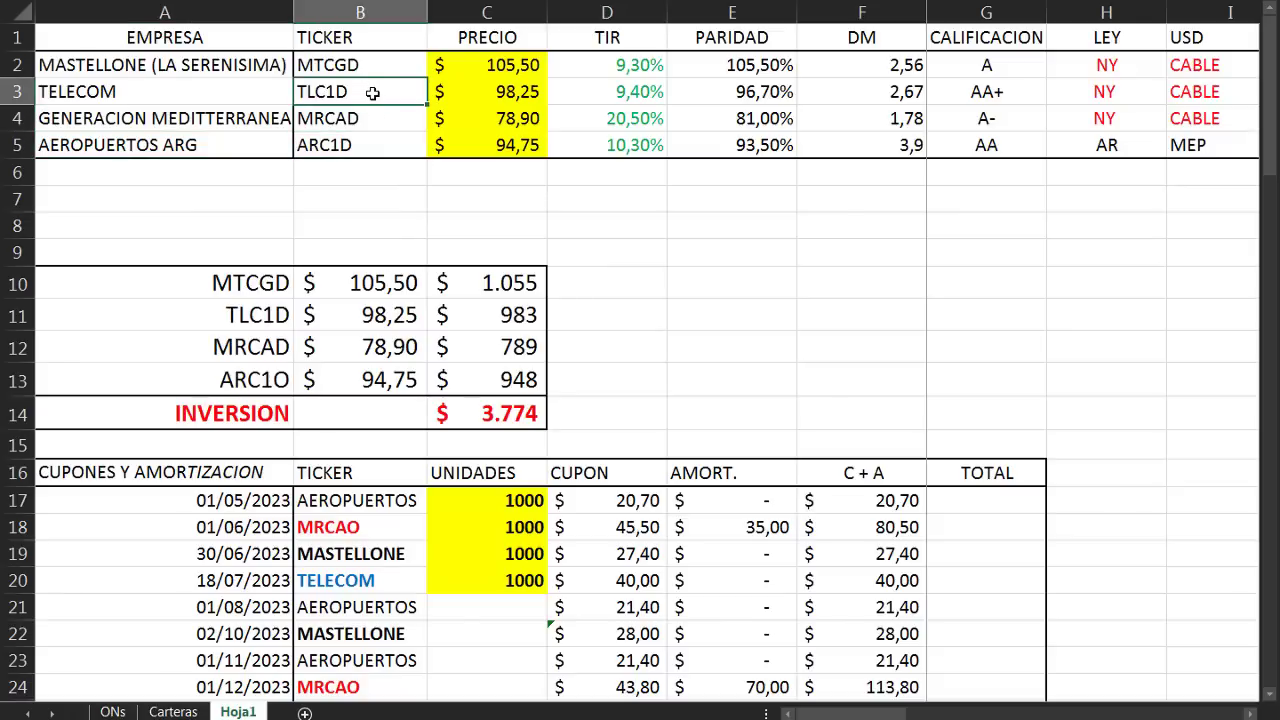
click(371, 66)
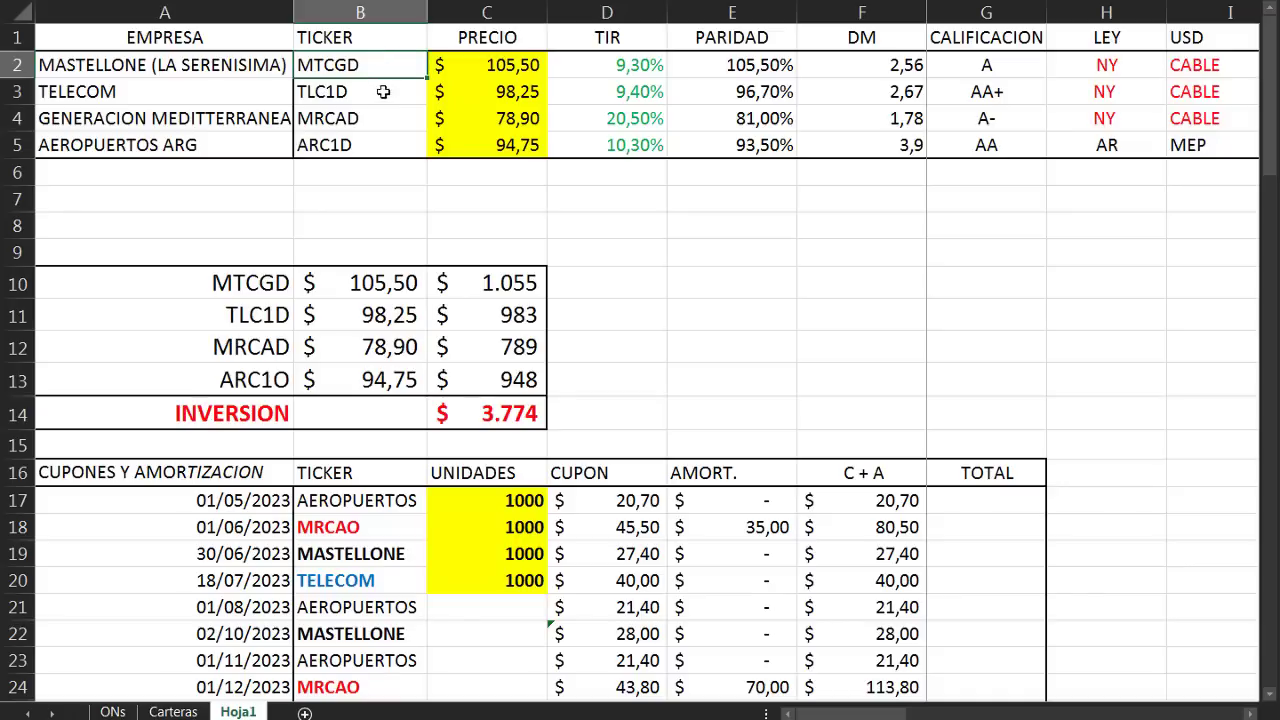
Try ending Telecom's ticker in cell B3 with O, and restore the final D.
click(381, 94)
double_click(382, 90)
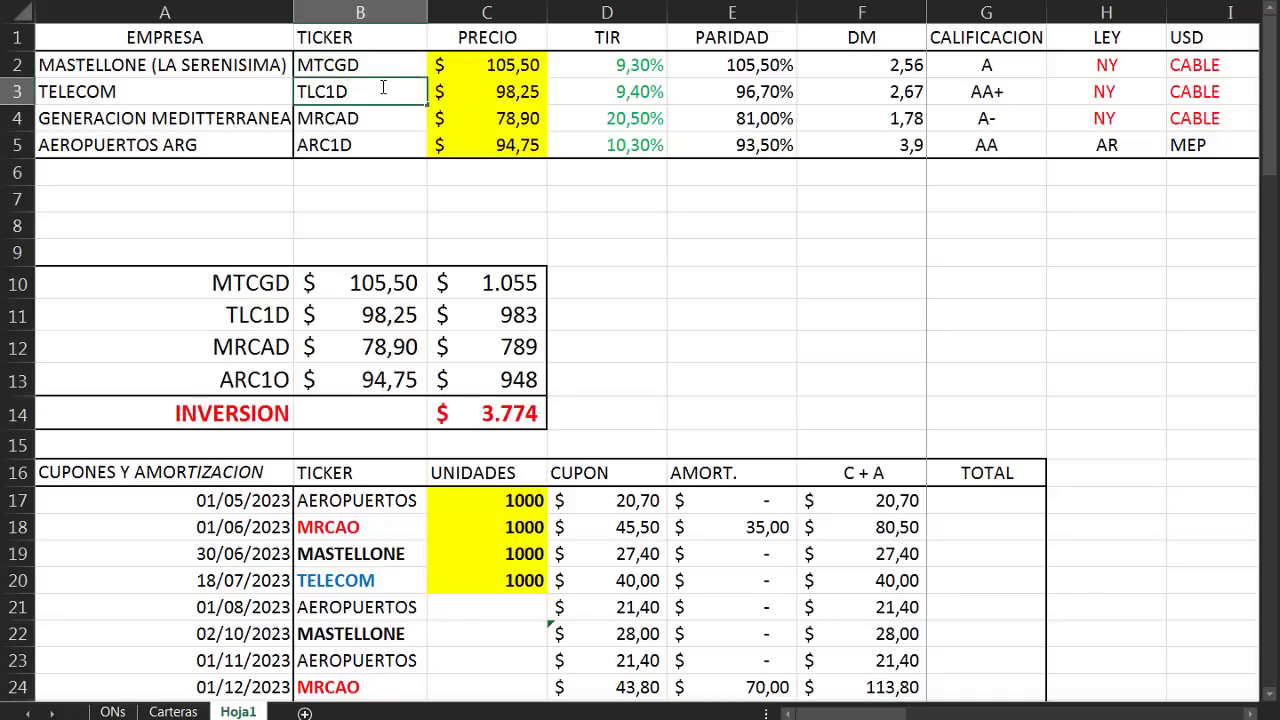
key(BackSpace)
text(O)
key(BackSpace)
text(D)
Enter the date 28-mar-23 in cell C6, directly beneath the bond prices.
click(505, 30)
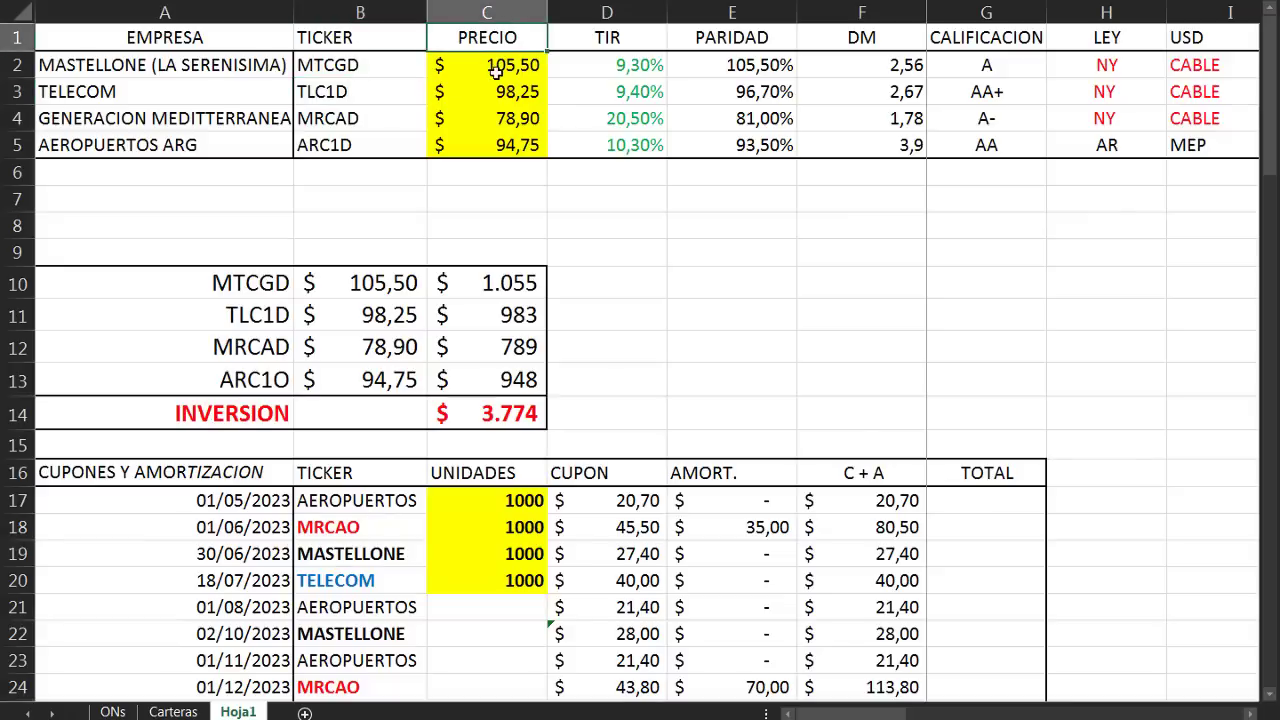
click(511, 174)
text(28)
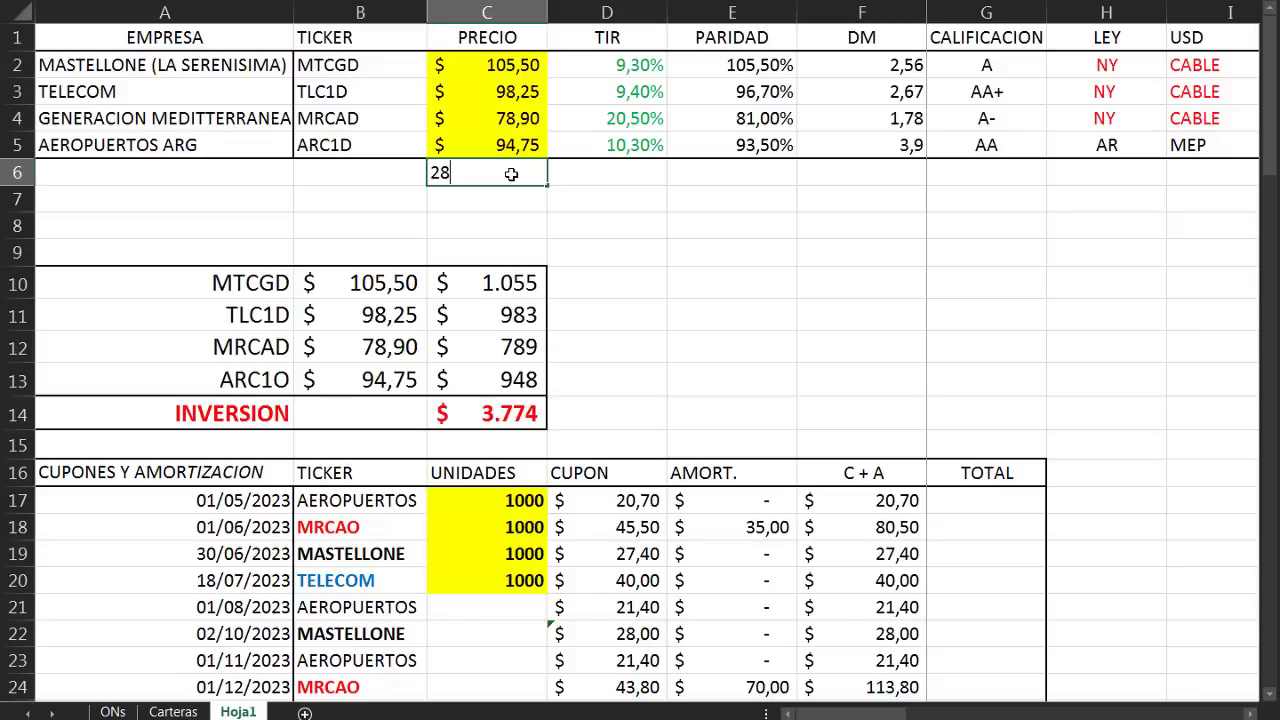
text(-MAR-23)
key(Return)
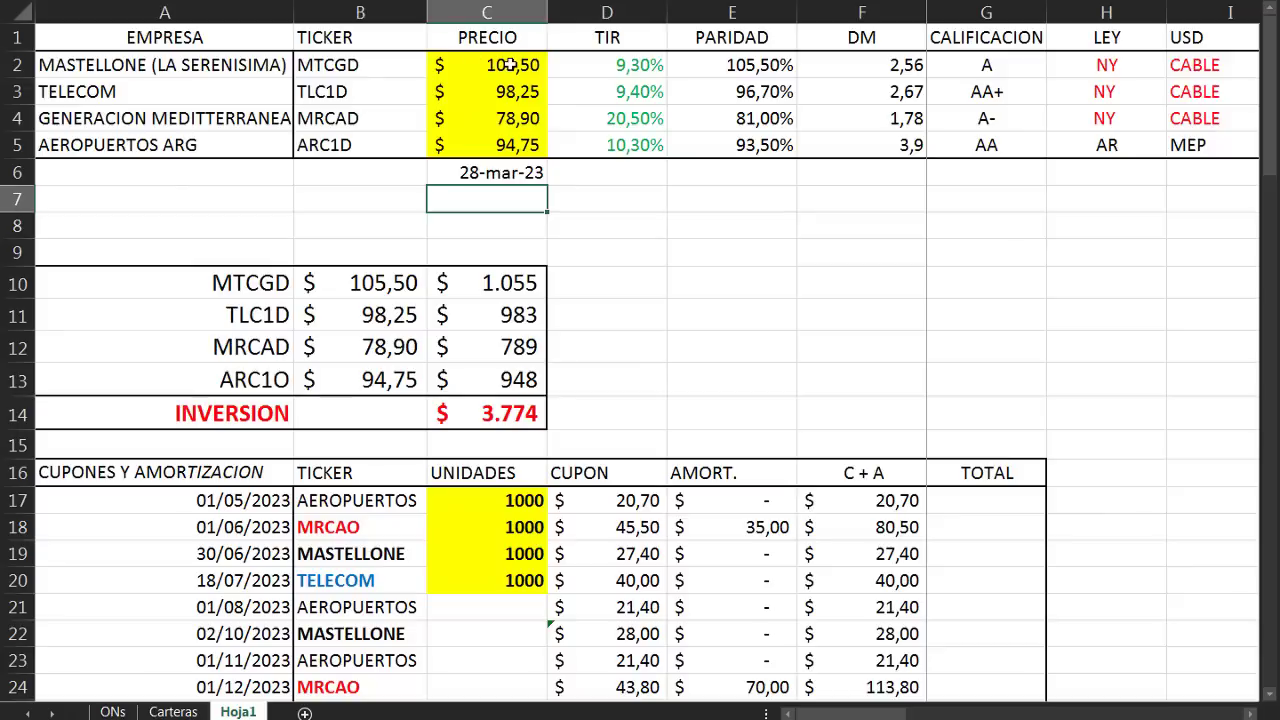
Examine Mastellone's price, the coupon and amortization schedule, and the TIR values of Aeropuertos and Generación Mediterránea.
click(510, 64)
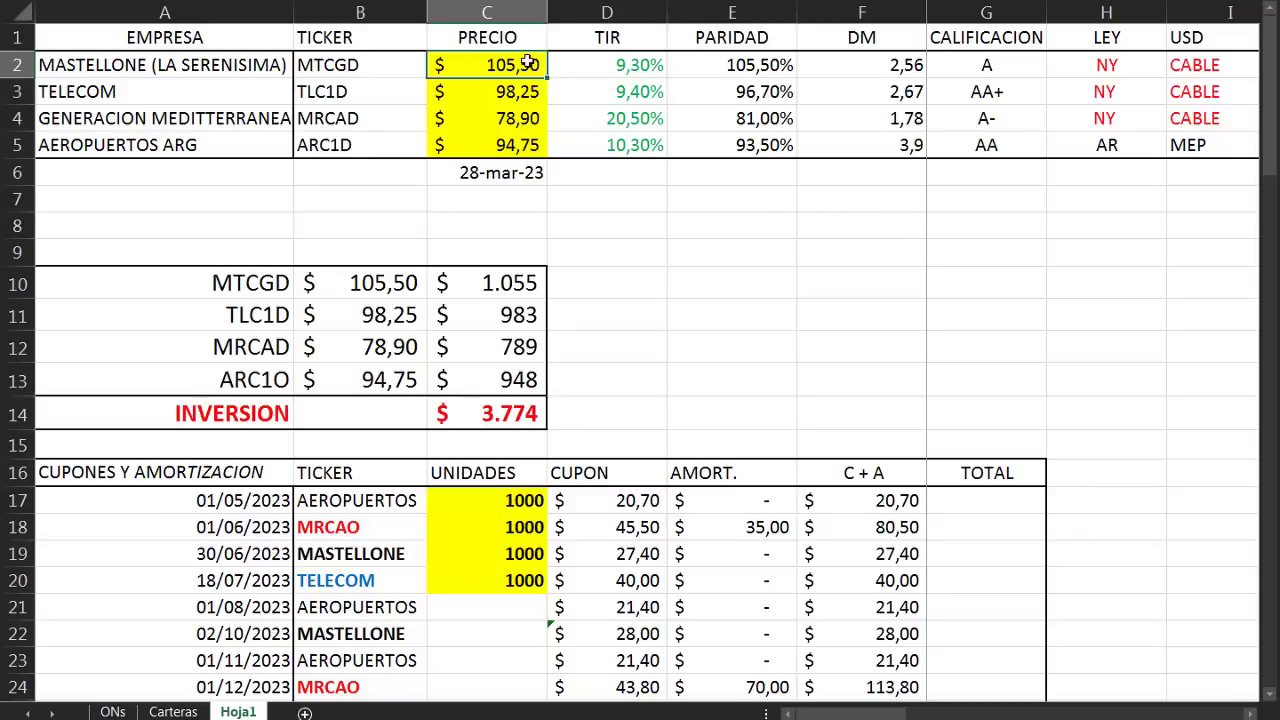
scroll(451, 340, down, 1)
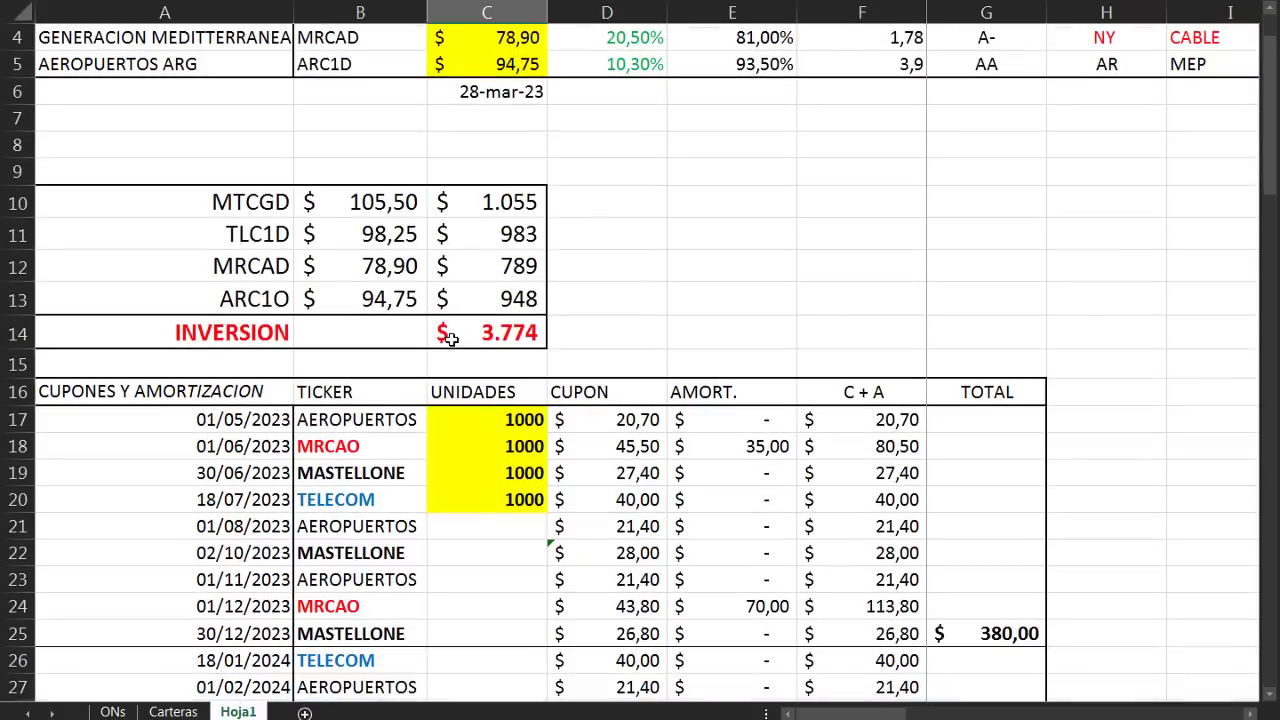
scroll(451, 340, down, 4)
scroll(755, 452, up, 5)
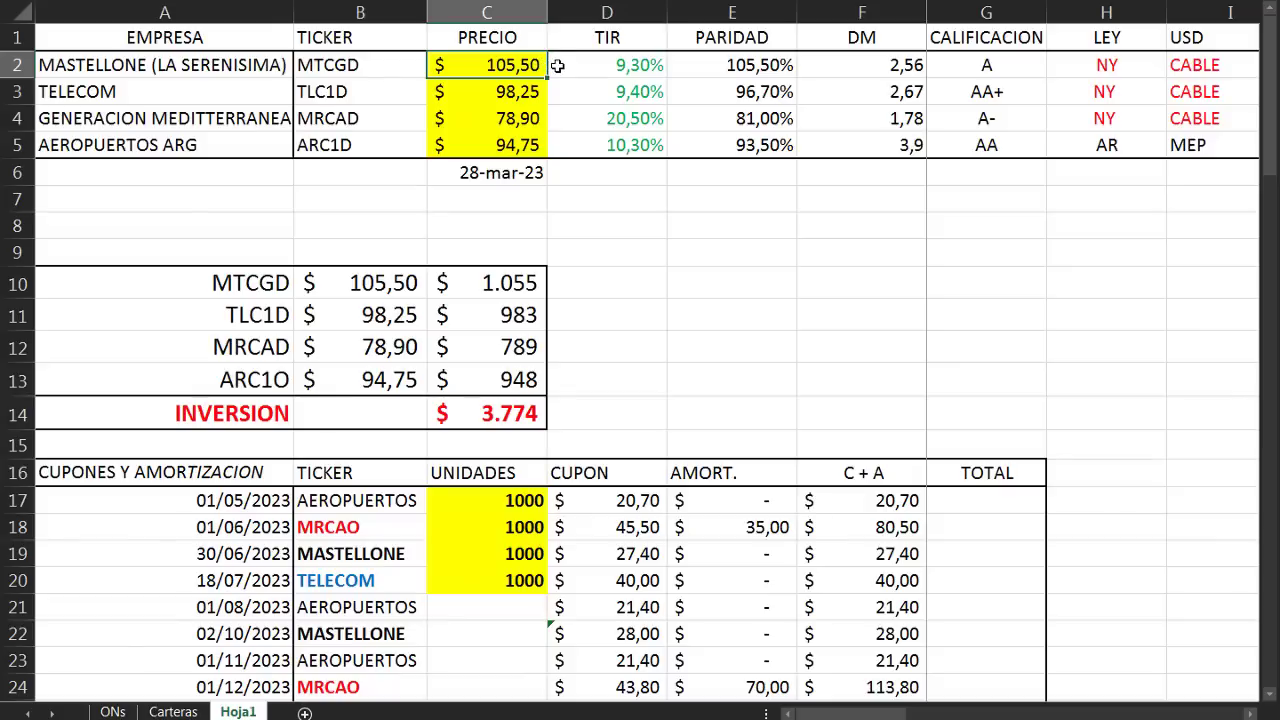
click(650, 39)
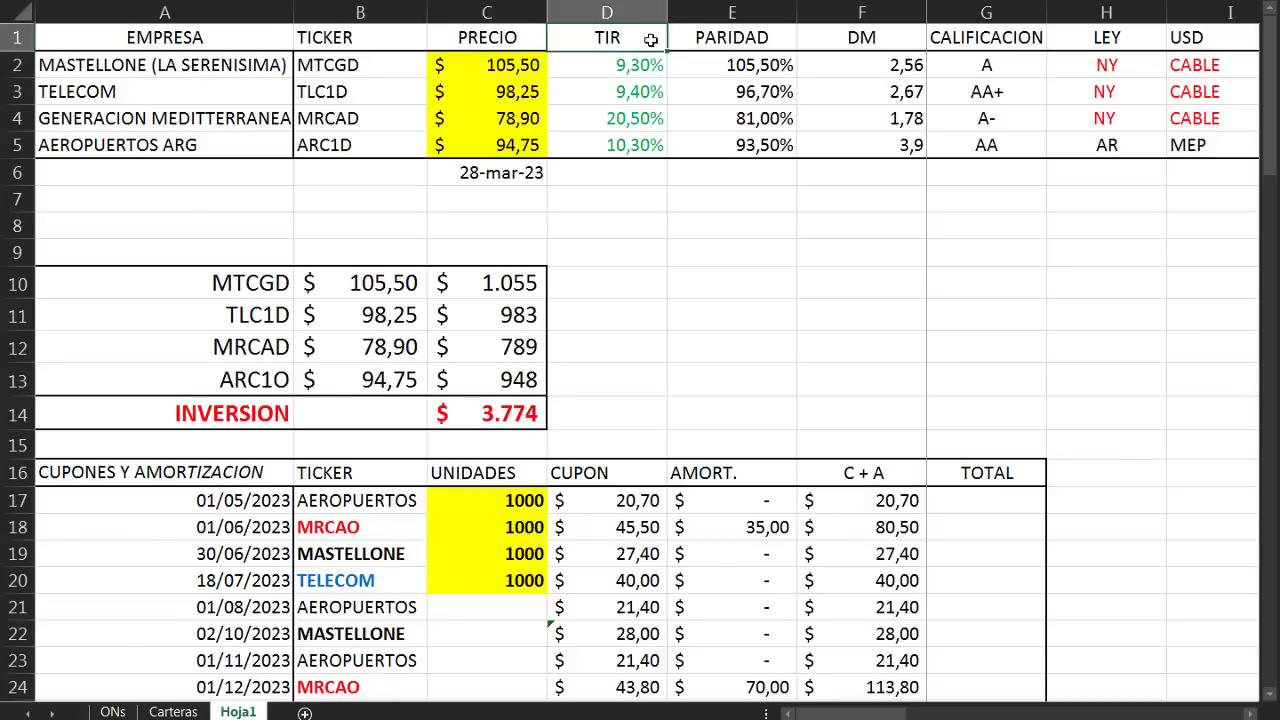
click(647, 145)
click(638, 117)
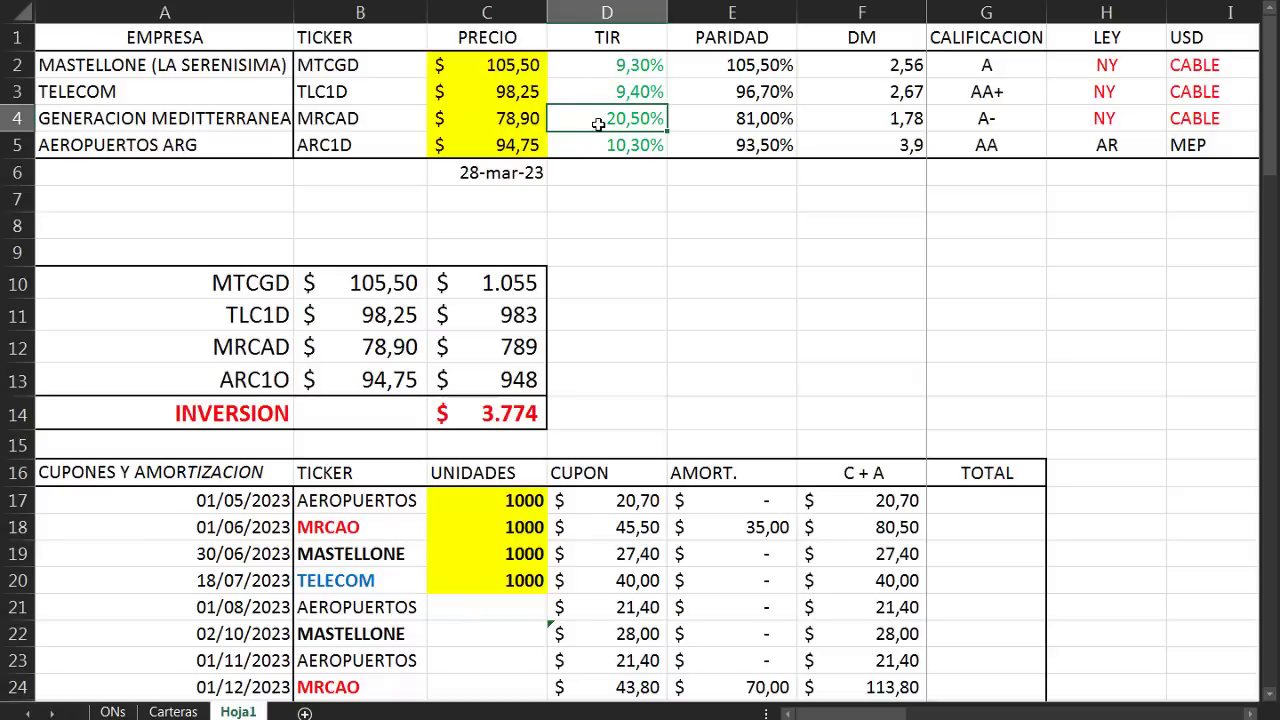
Examine the PARIDAD values of Mastellone and Telecom, Mastellone's coupon rate and payment frequency, and the DM column.
click(717, 37)
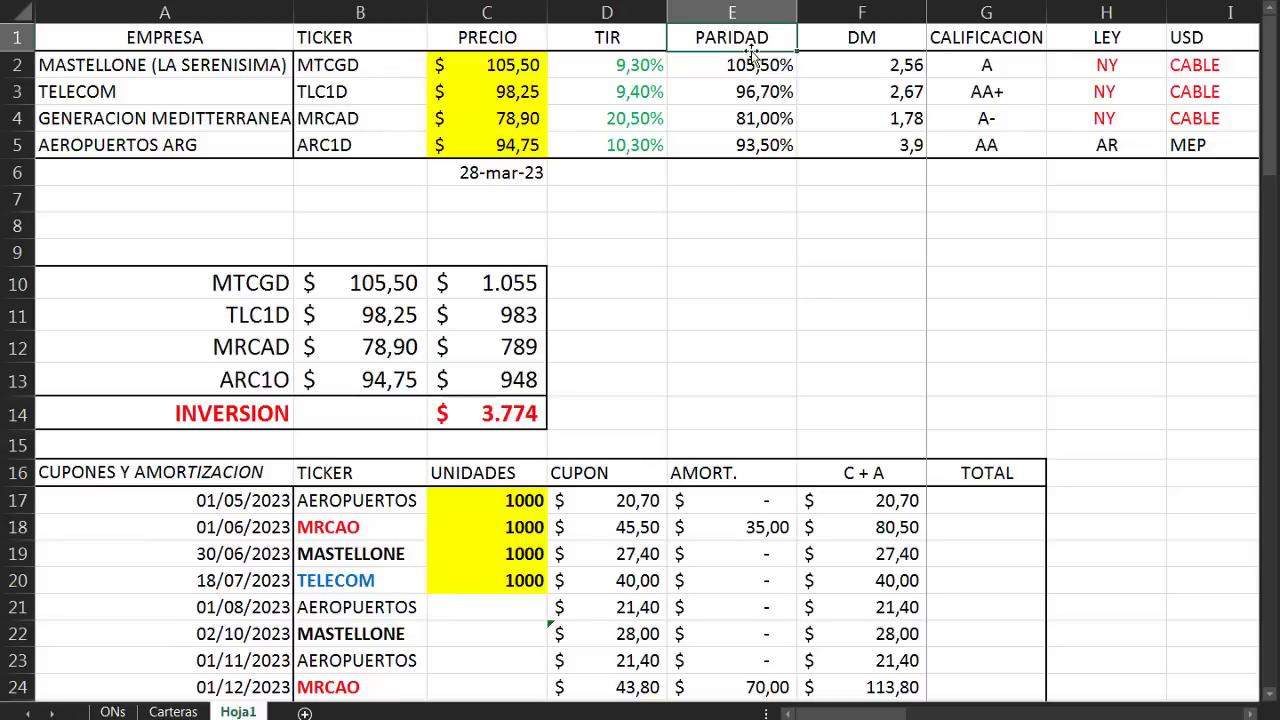
click(757, 64)
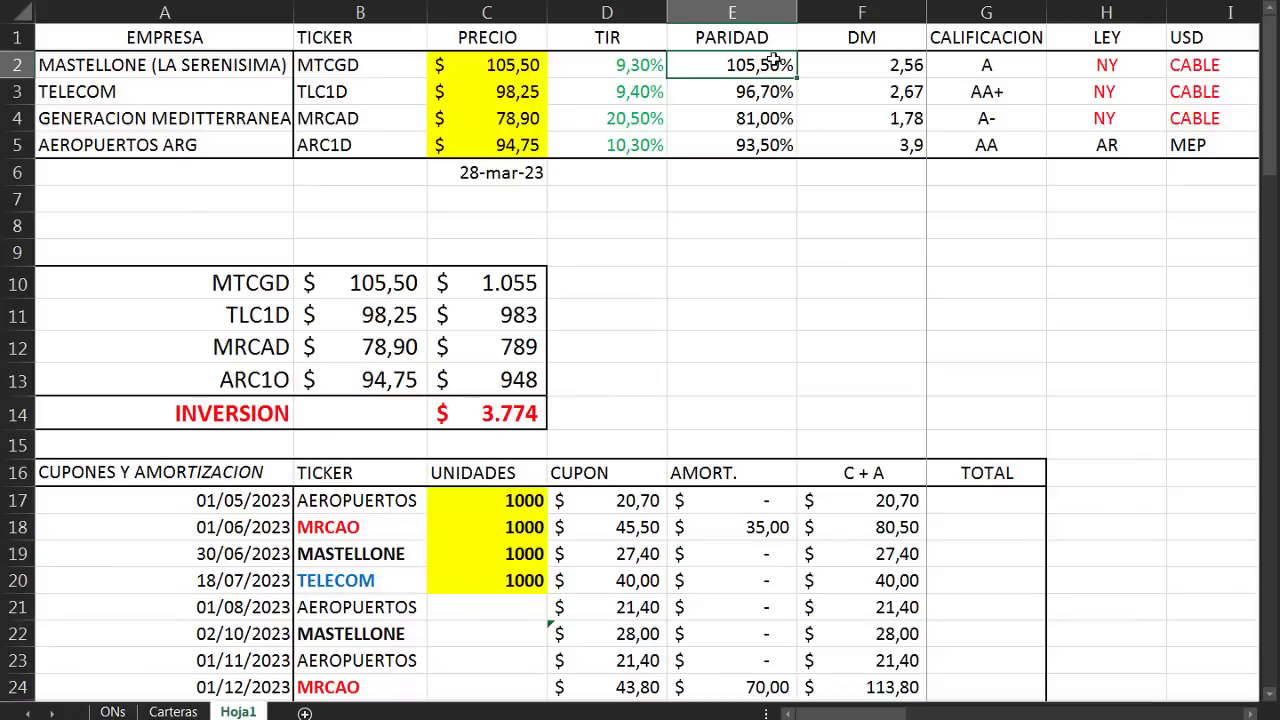
click(774, 91)
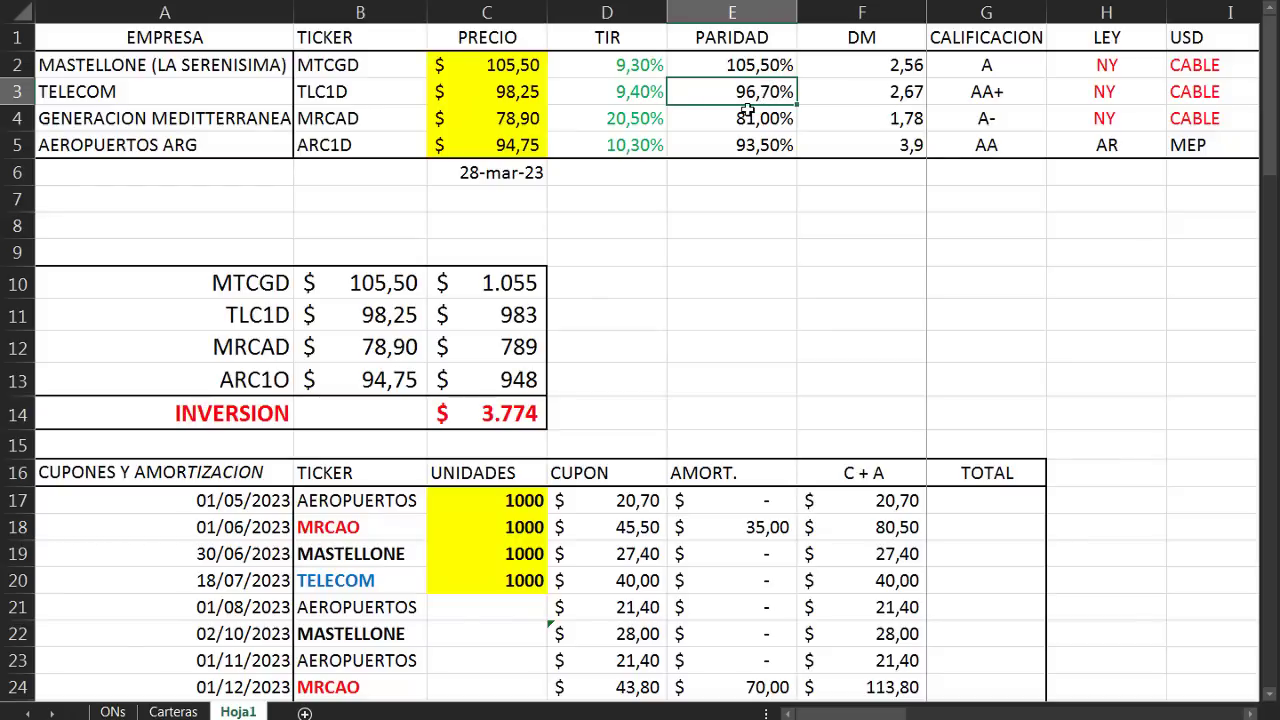
click(776, 62)
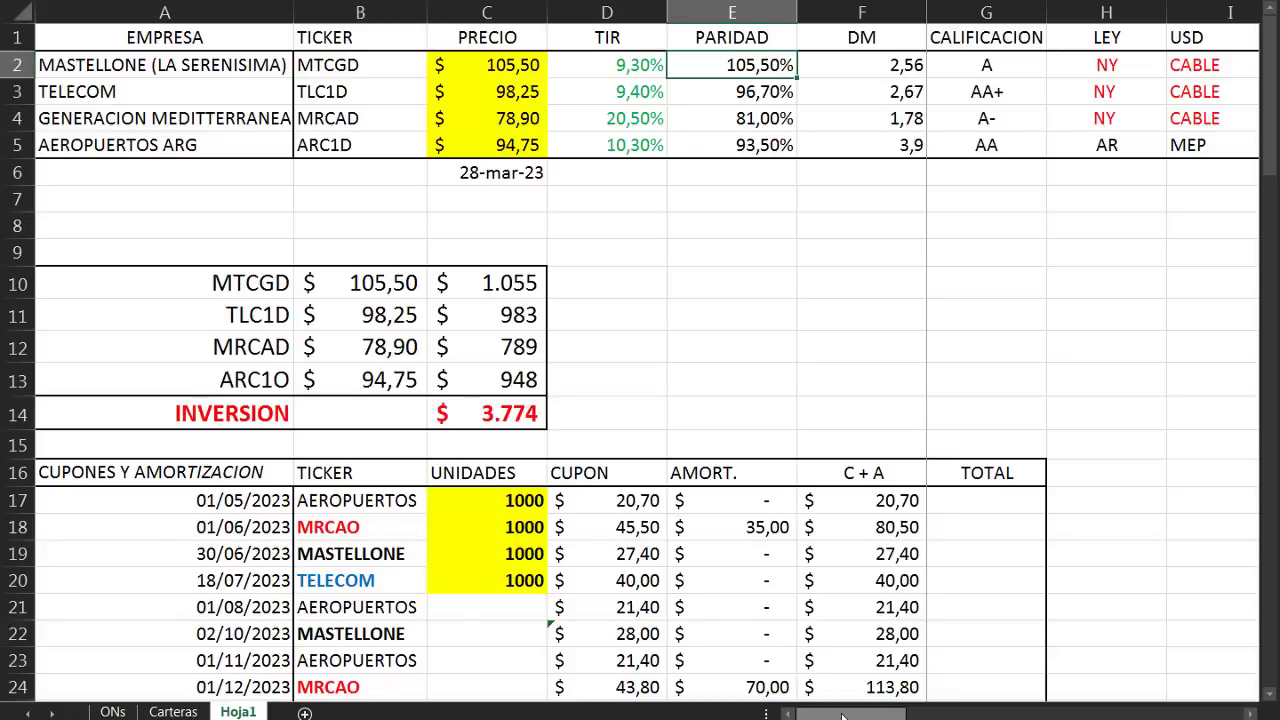
drag(858, 714, 1042, 714)
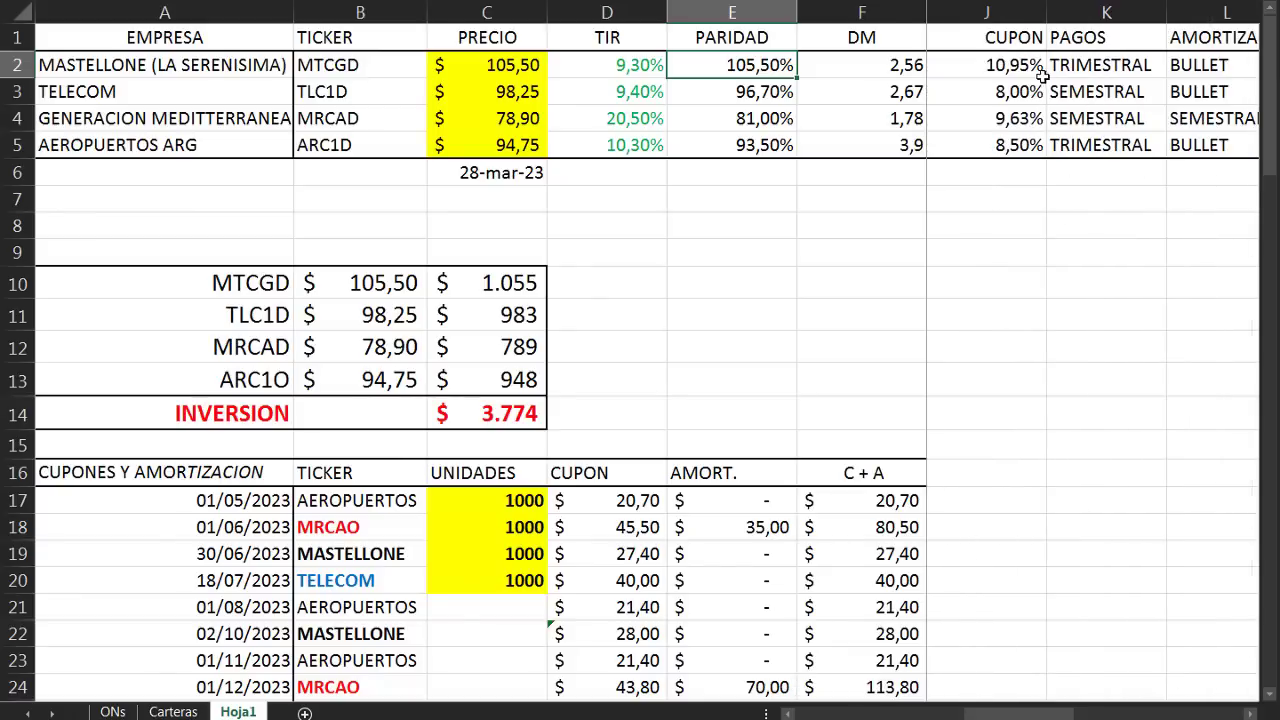
click(1012, 66)
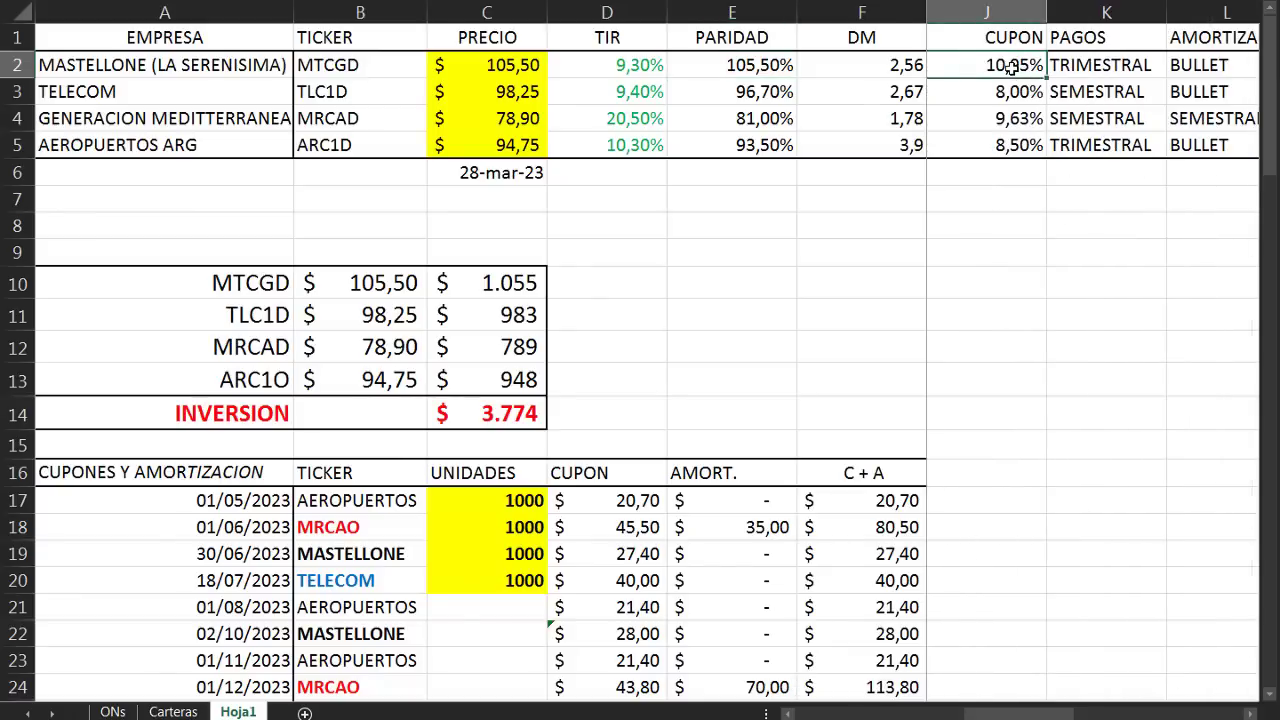
click(1140, 66)
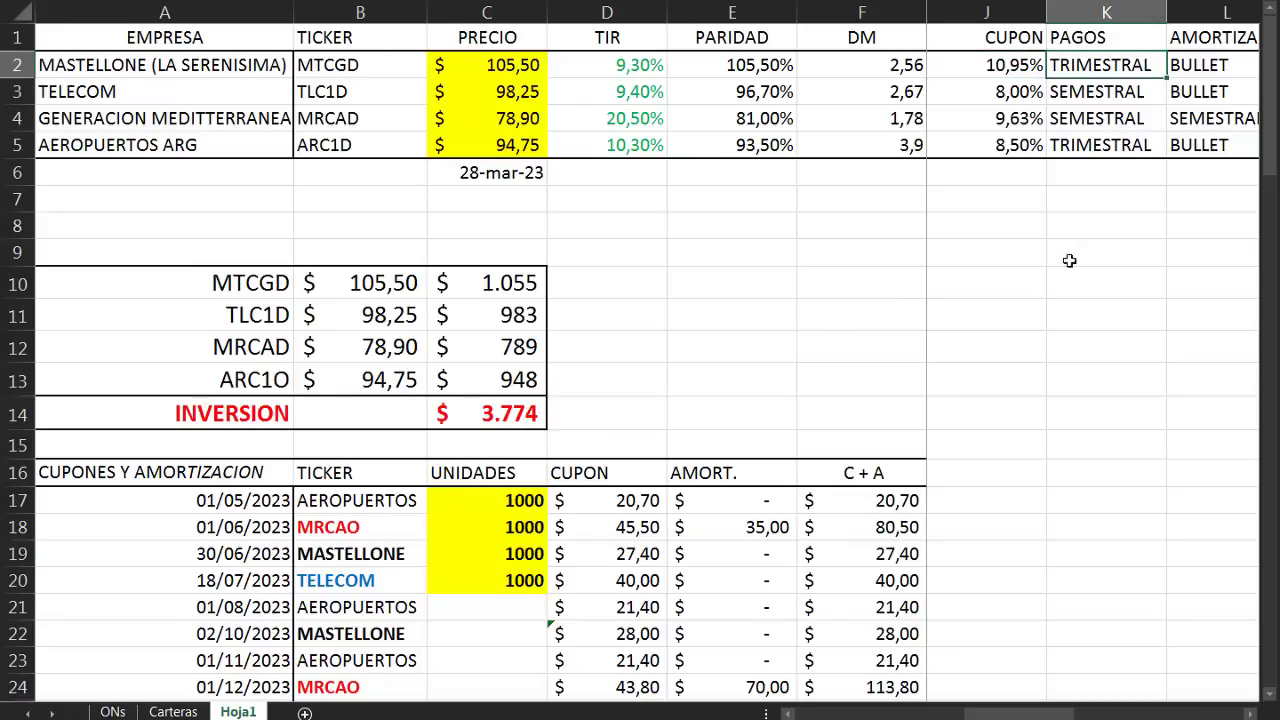
drag(1050, 714, 860, 716)
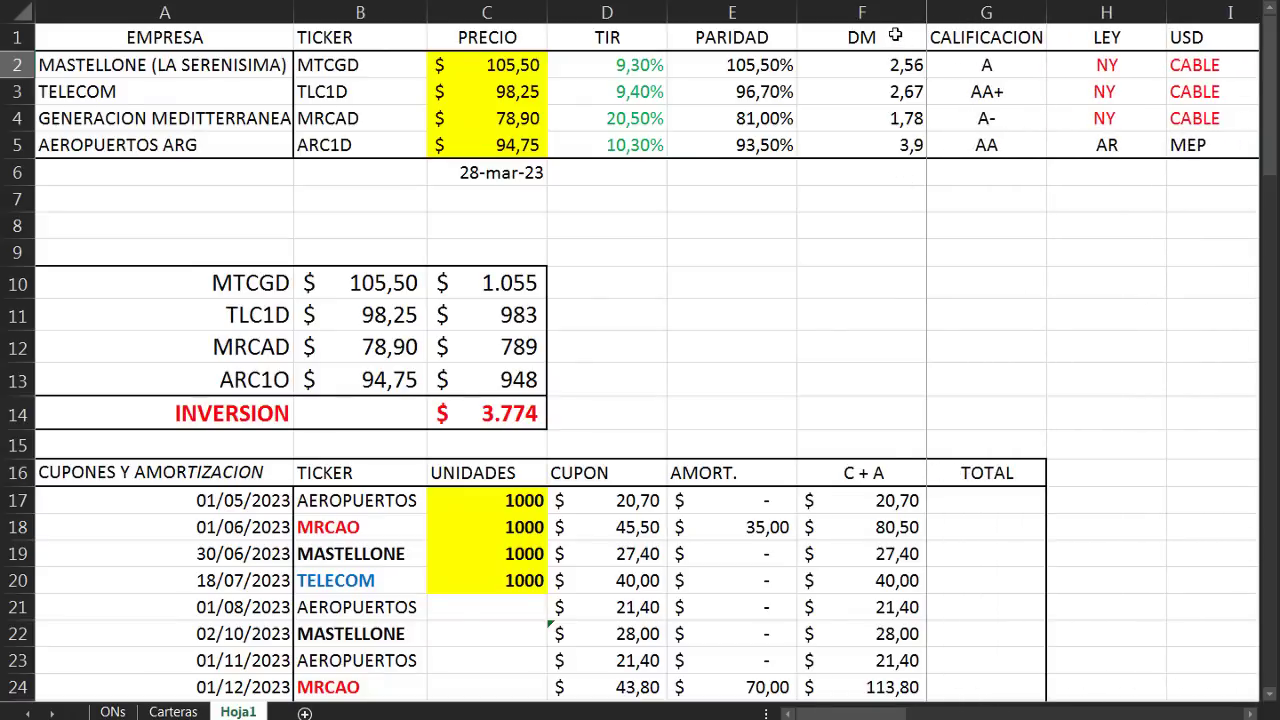
click(928, 9)
drag(928, 9, 928, 9)
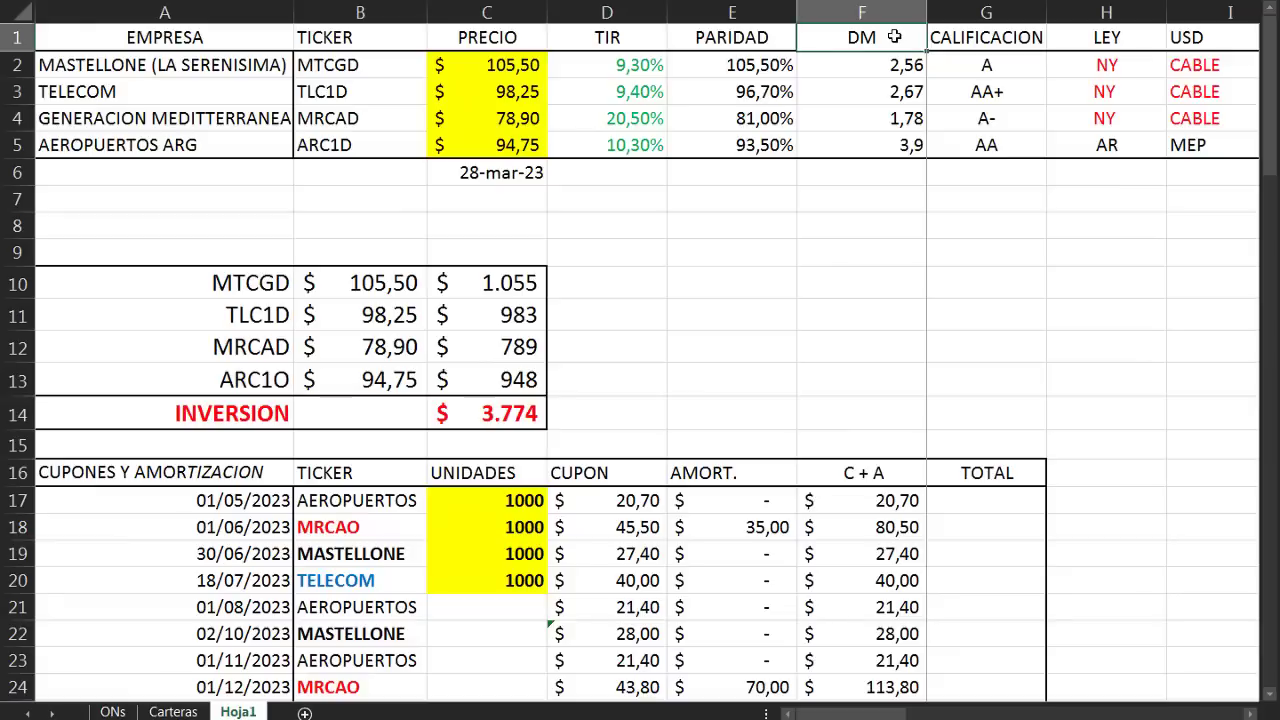
Note the rating agencies beneath the CALIFICACION column, entering FIX in G6 and MOODY´S in G7.
click(970, 36)
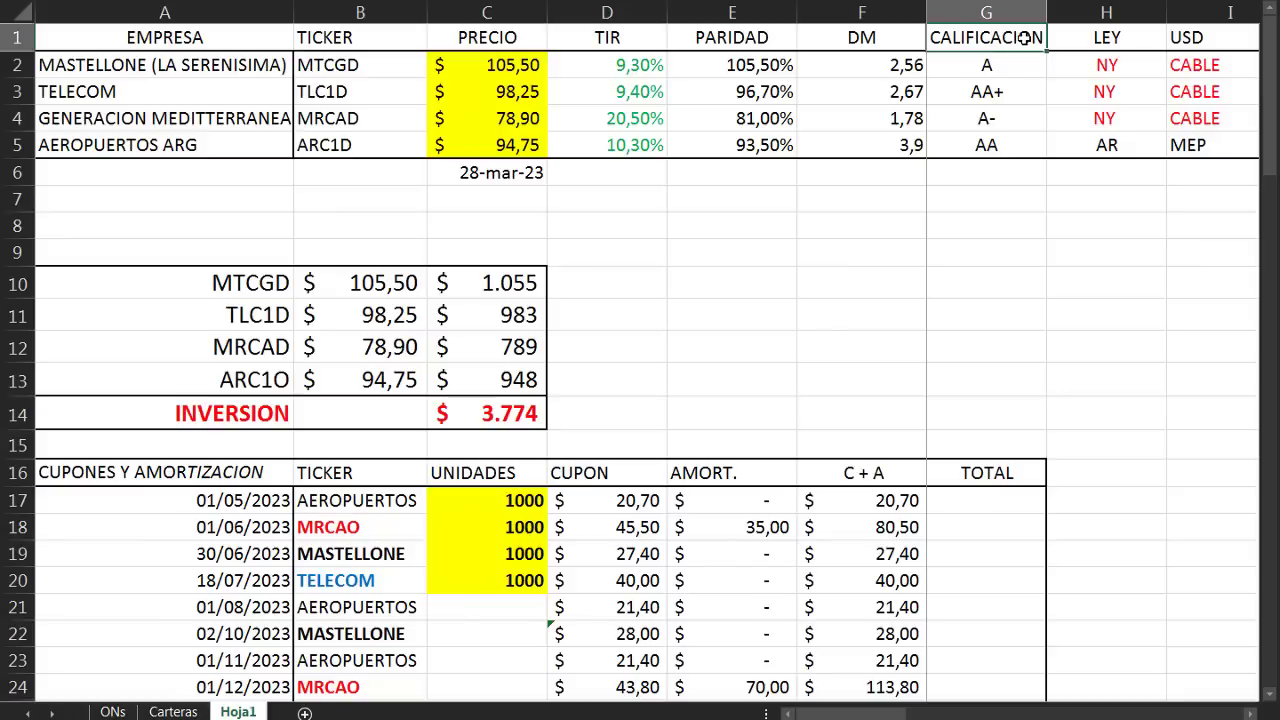
click(1000, 168)
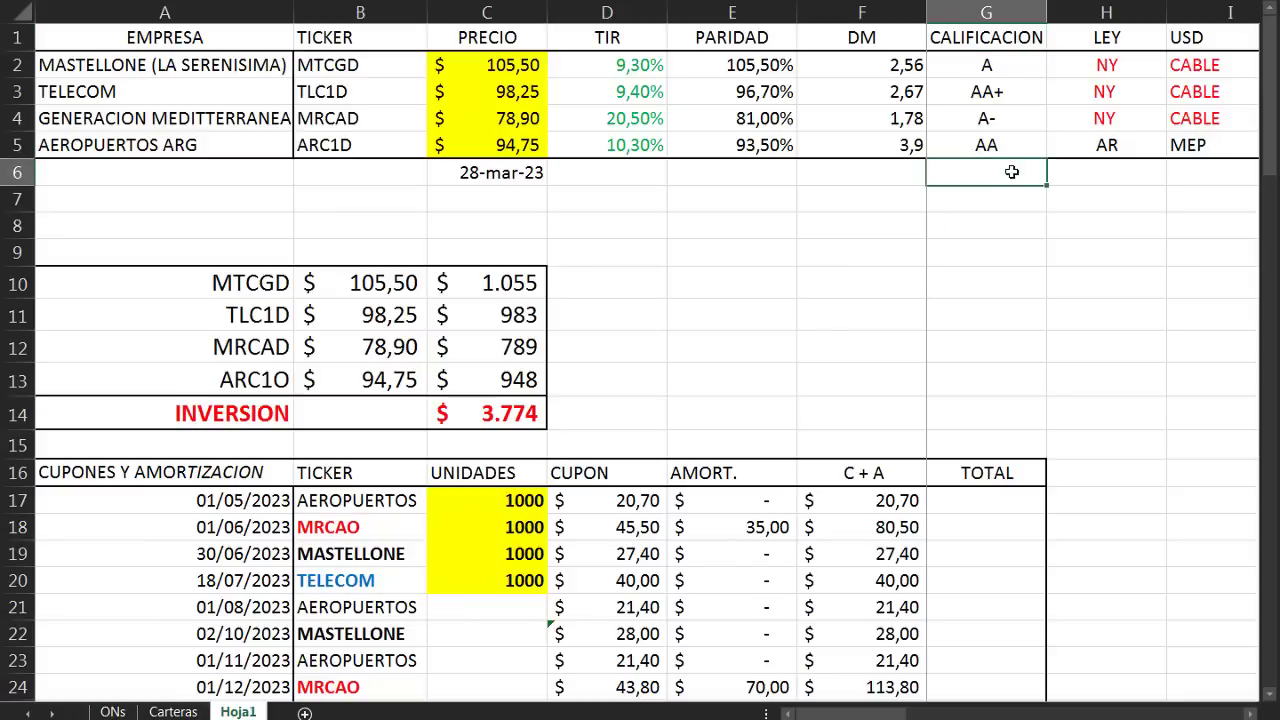
text(FIX)
key(Return)
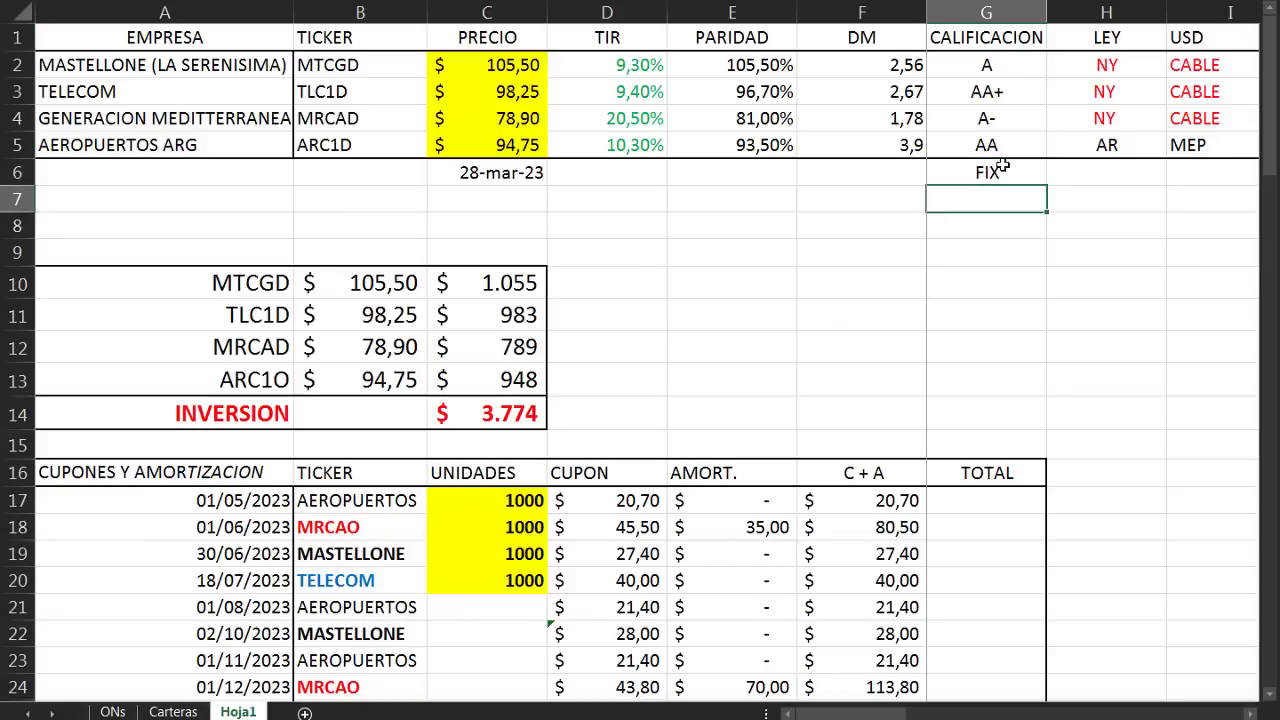
text(MOODY´S)
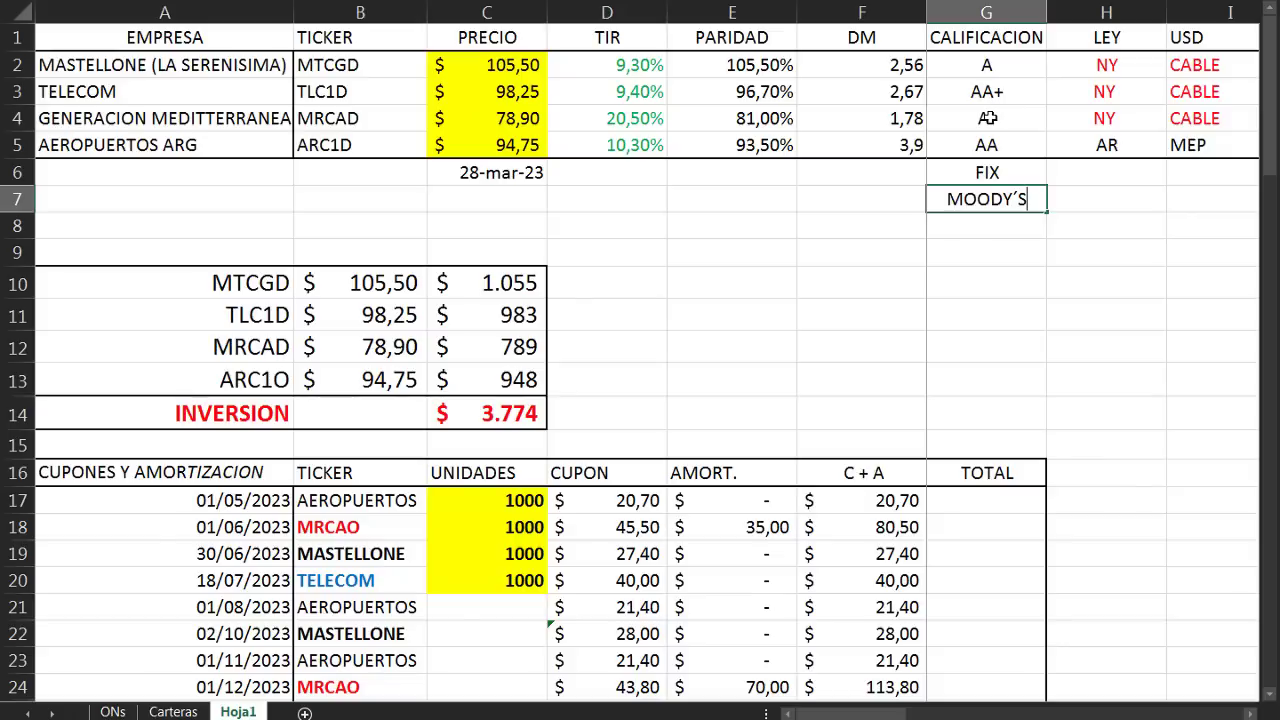
key(Up)
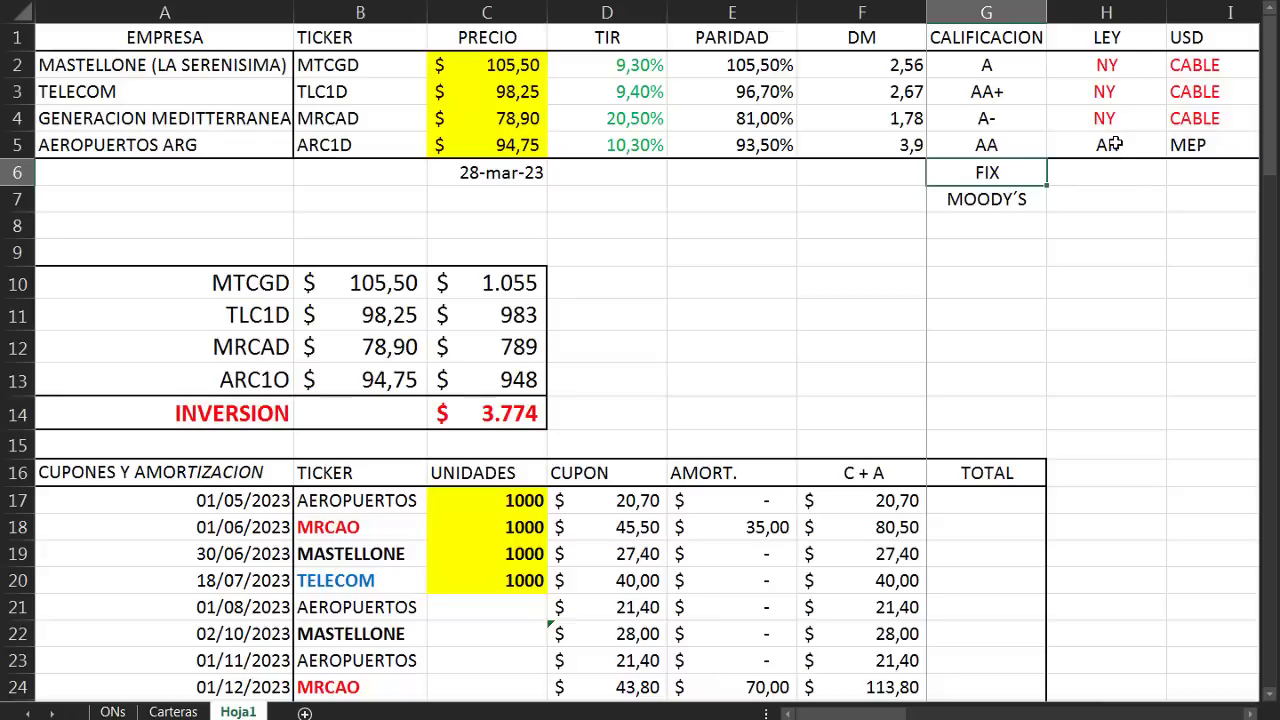
Review the dollar type in the USD column for each of the four bonds.
drag(855, 713, 916, 708)
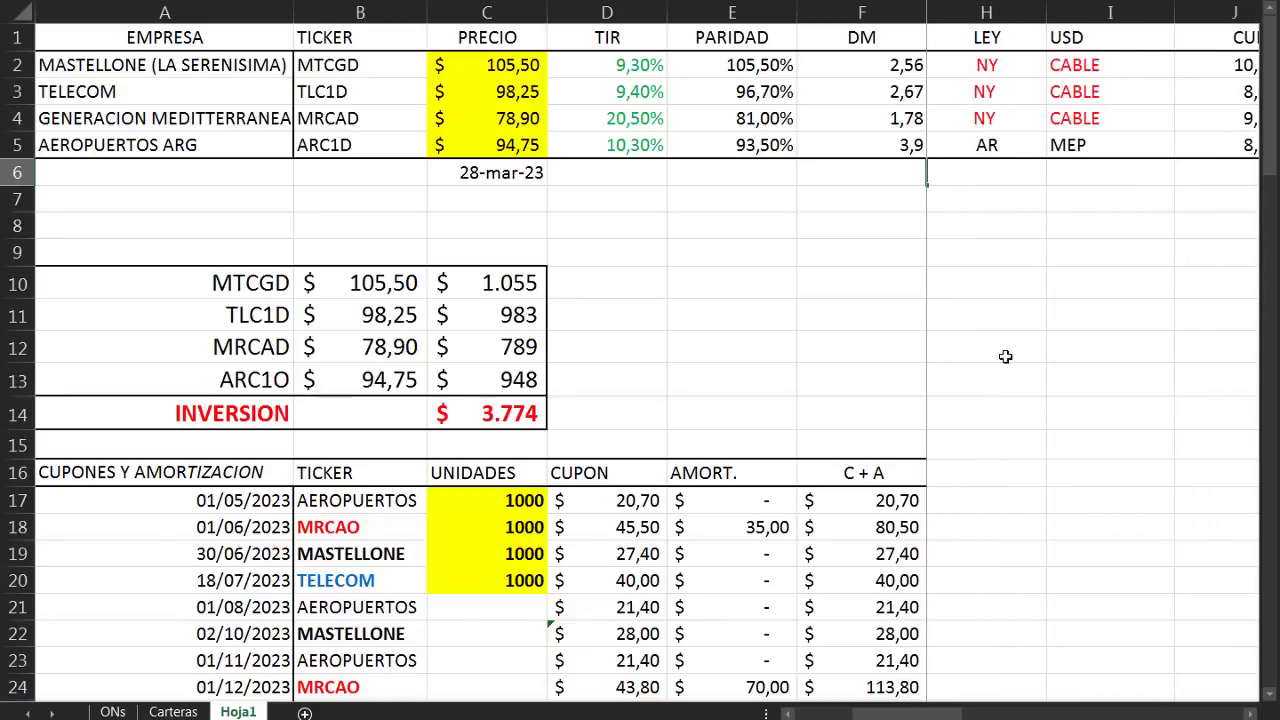
drag(1138, 55, 1129, 80)
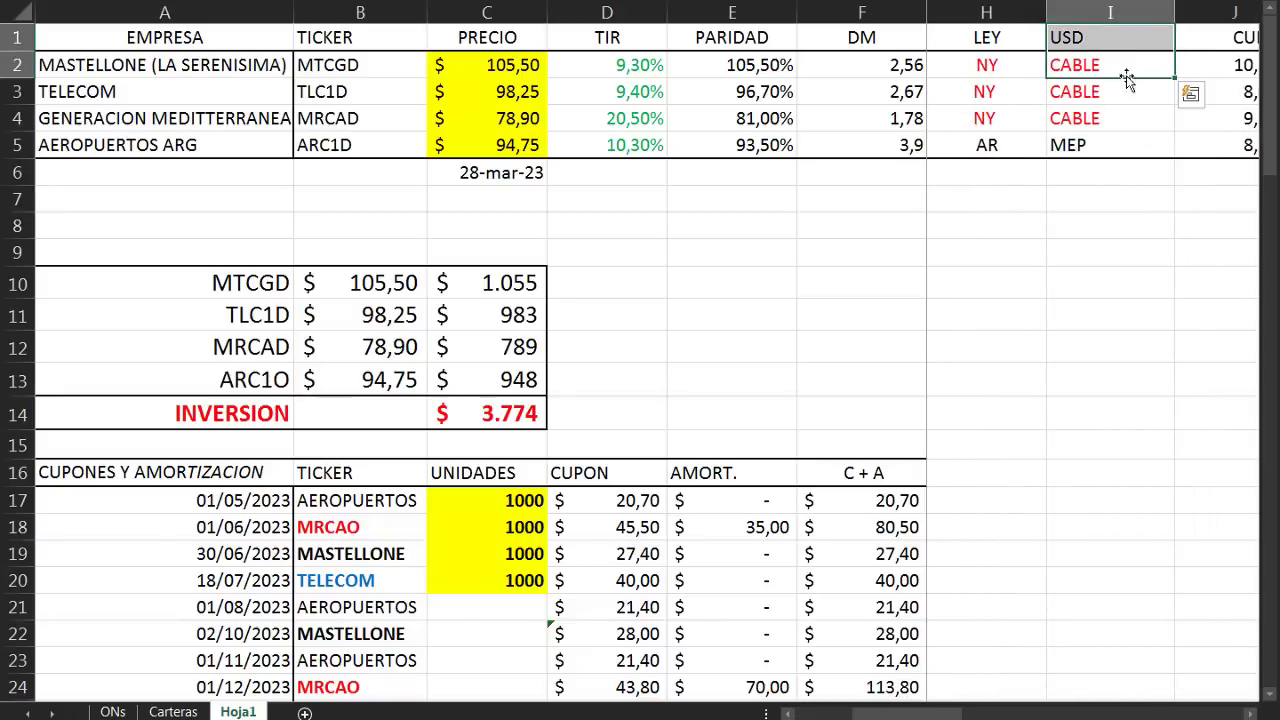
click(1137, 66)
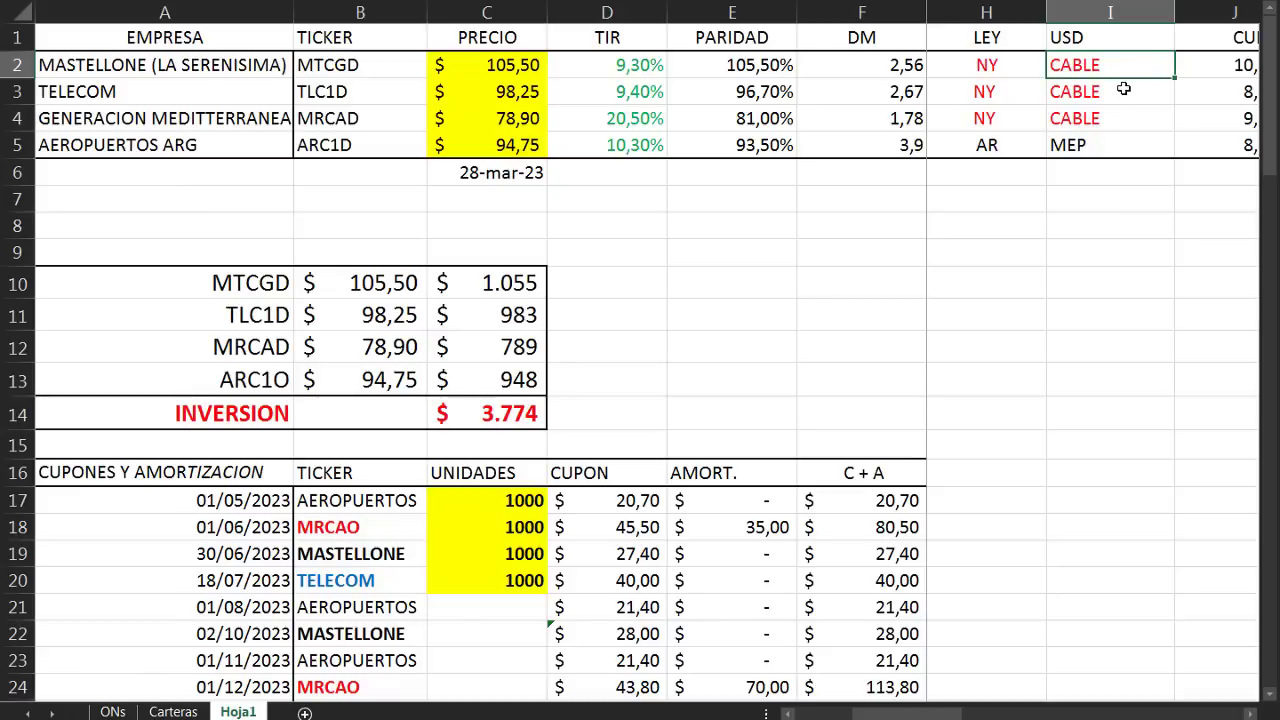
click(1123, 89)
click(1124, 116)
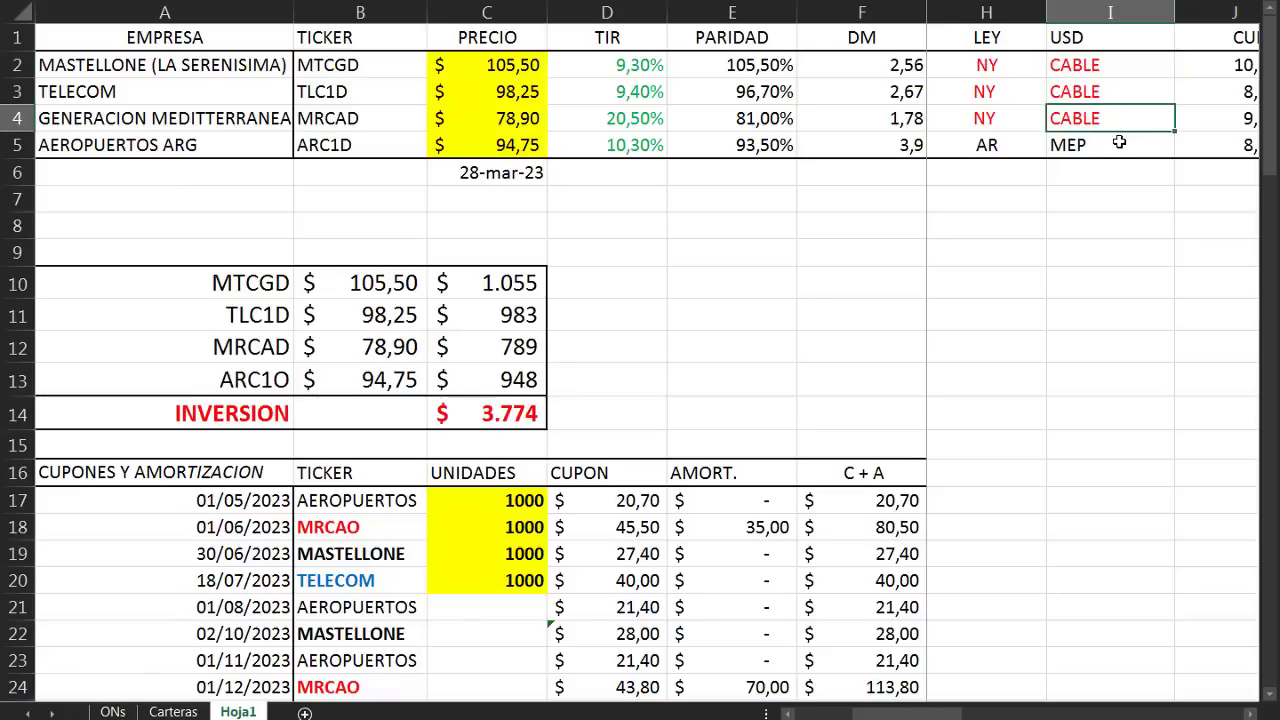
click(1097, 144)
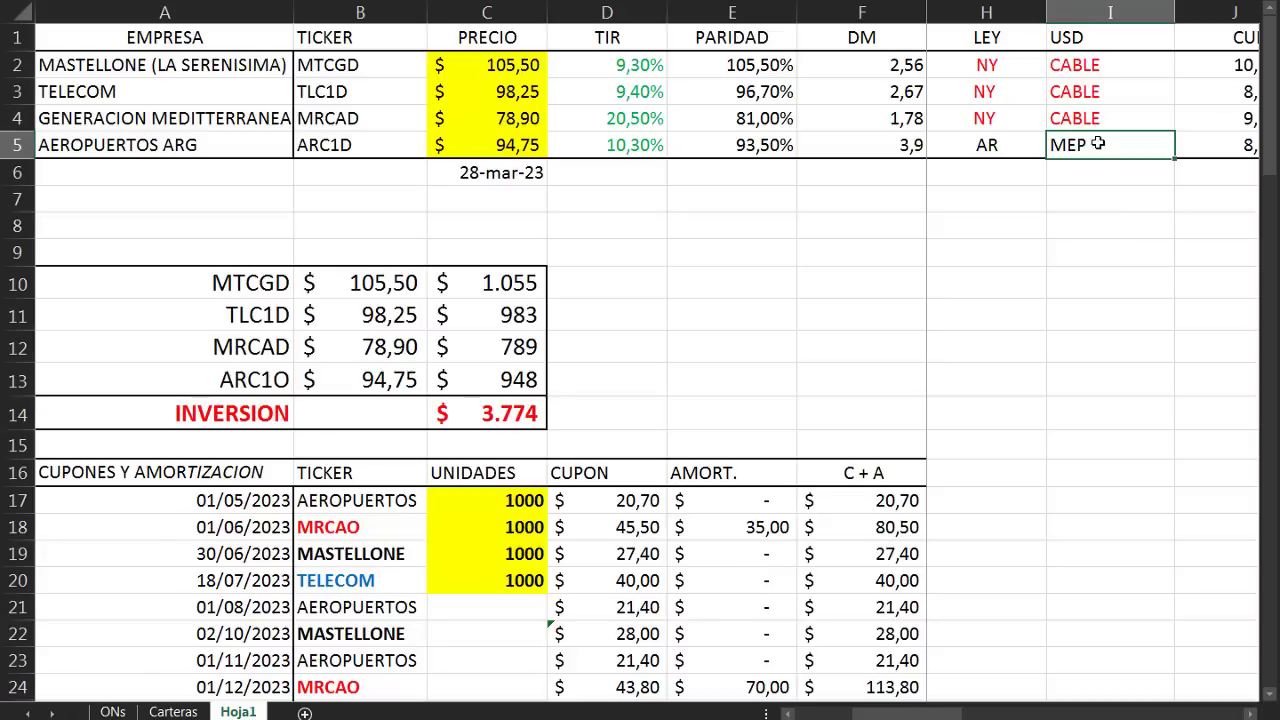
Compare the dollar type of Telecom and Aeropuertos, and review the payment frequency of all four bonds in the PAGOS column.
click(1107, 90)
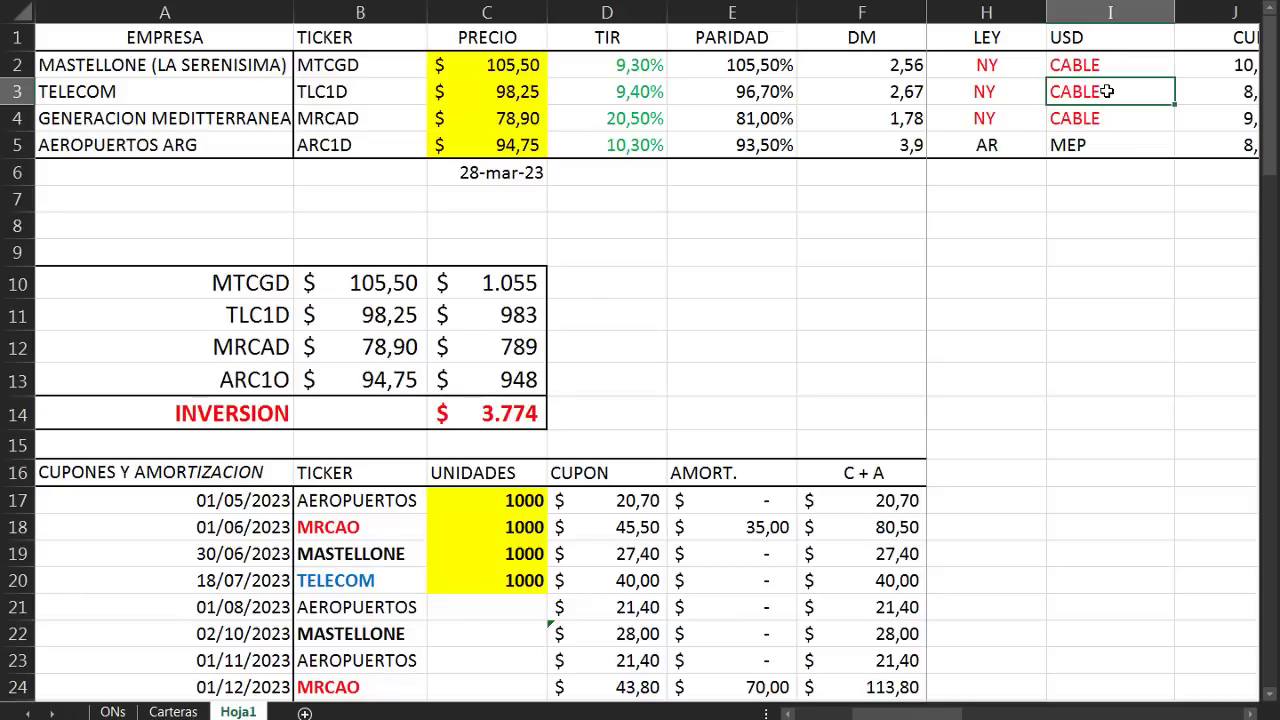
click(1099, 145)
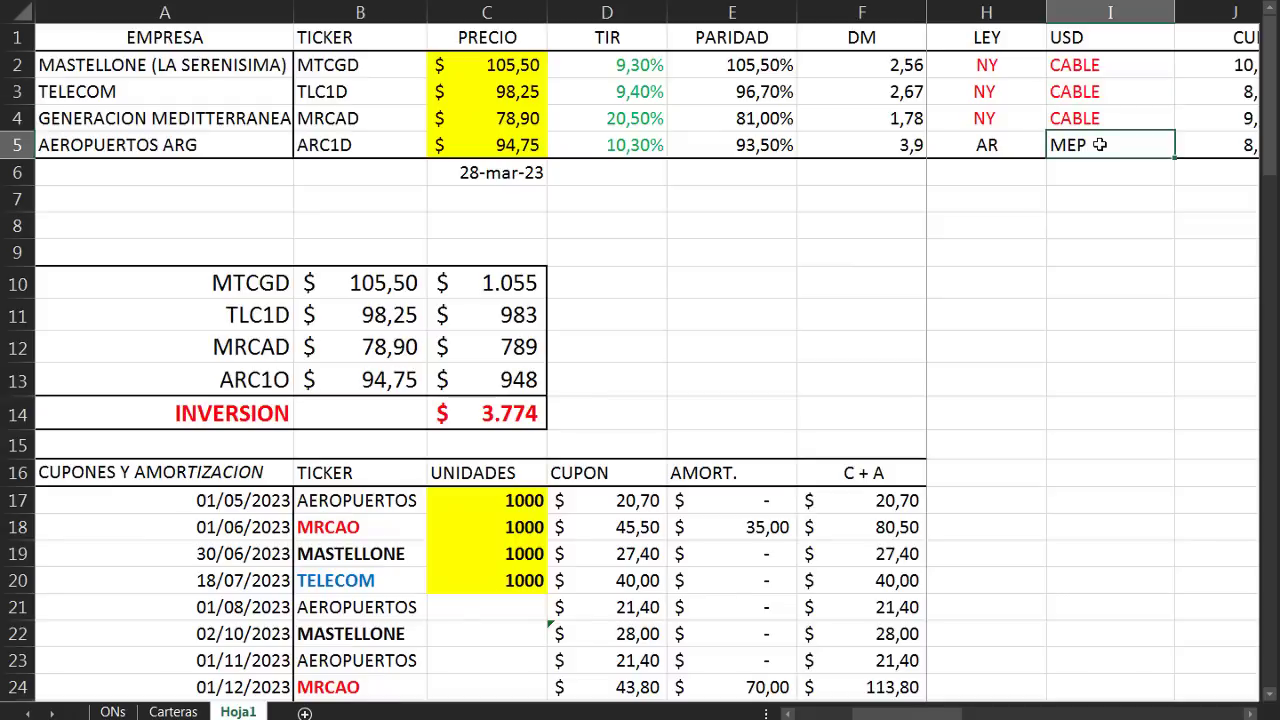
scroll(959, 684, right, 2)
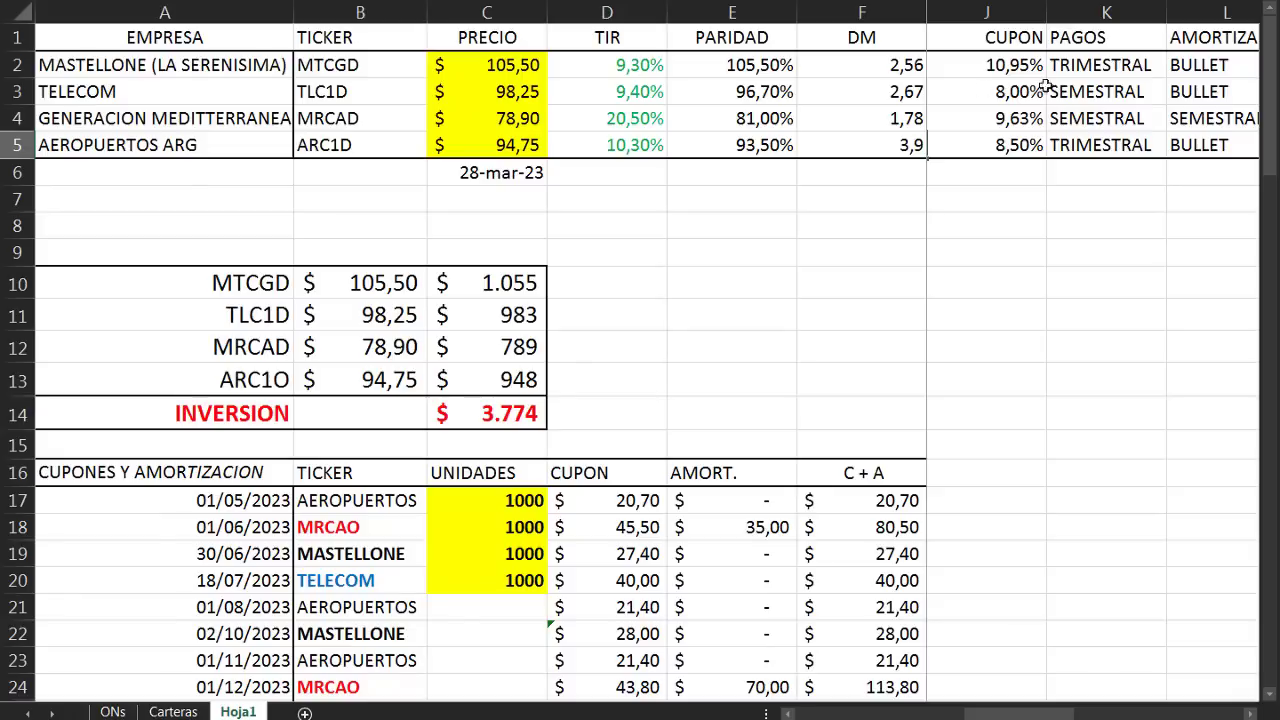
click(1133, 60)
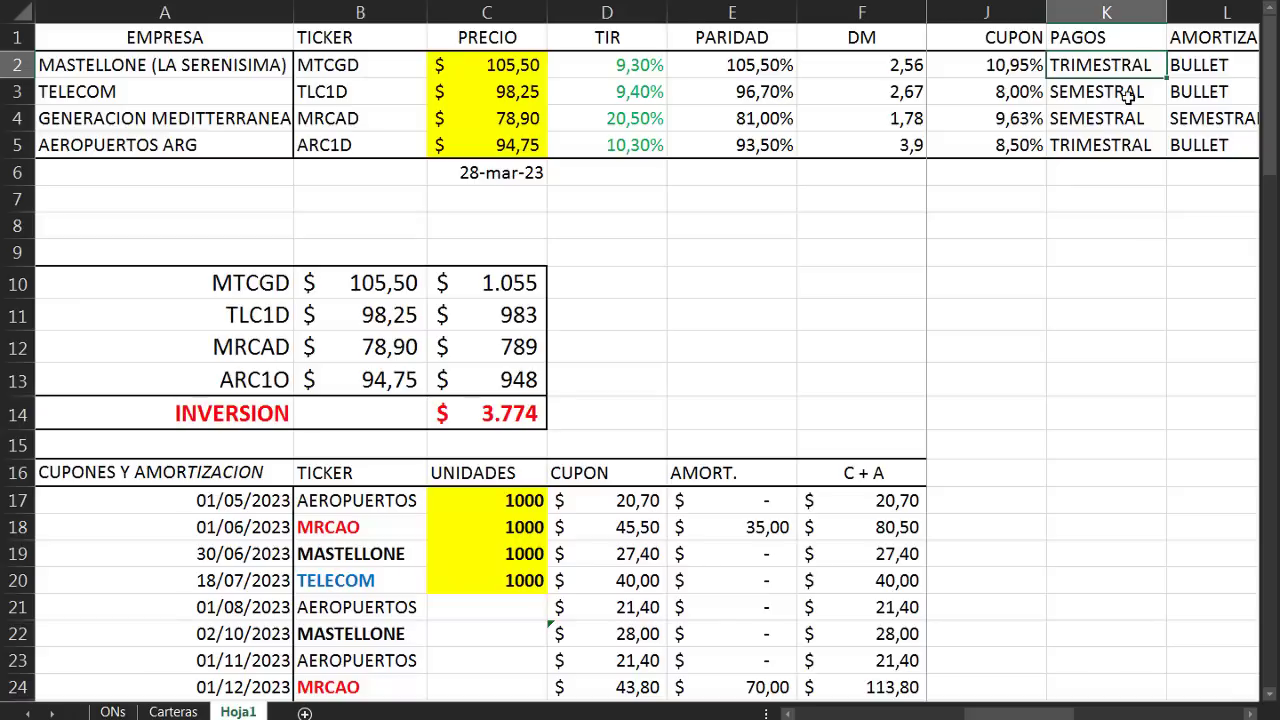
click(1136, 91)
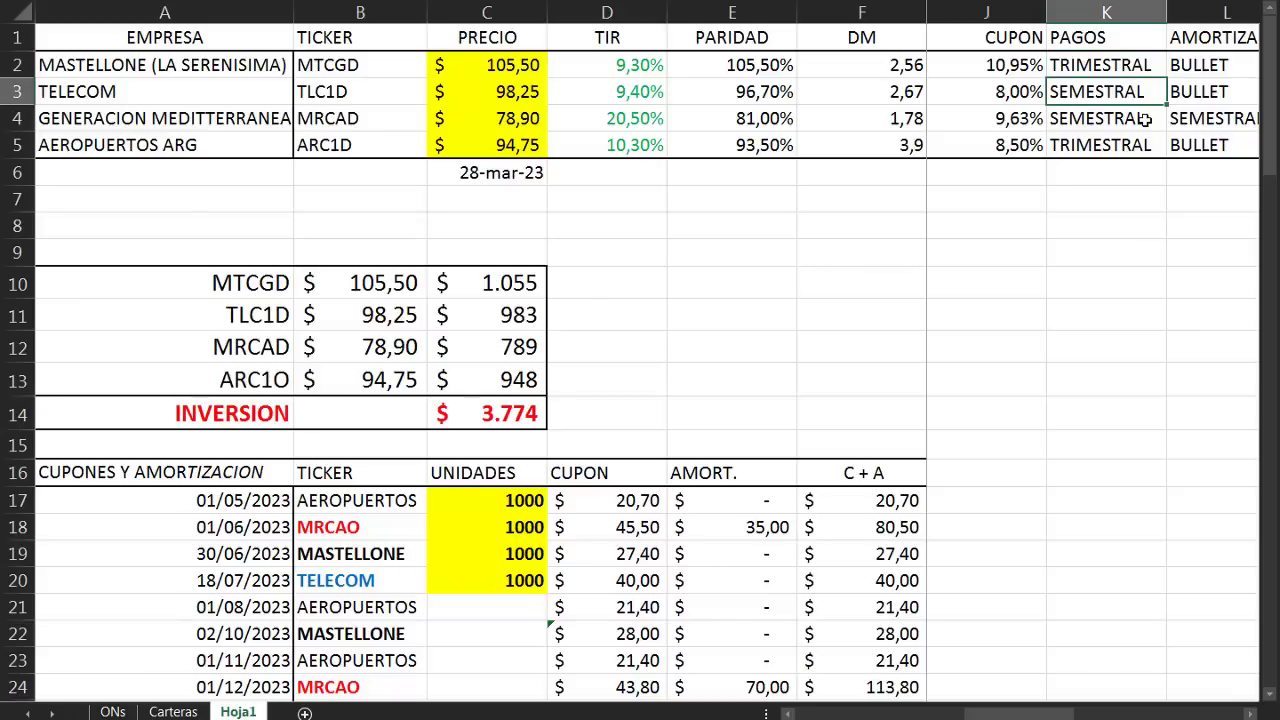
click(1143, 118)
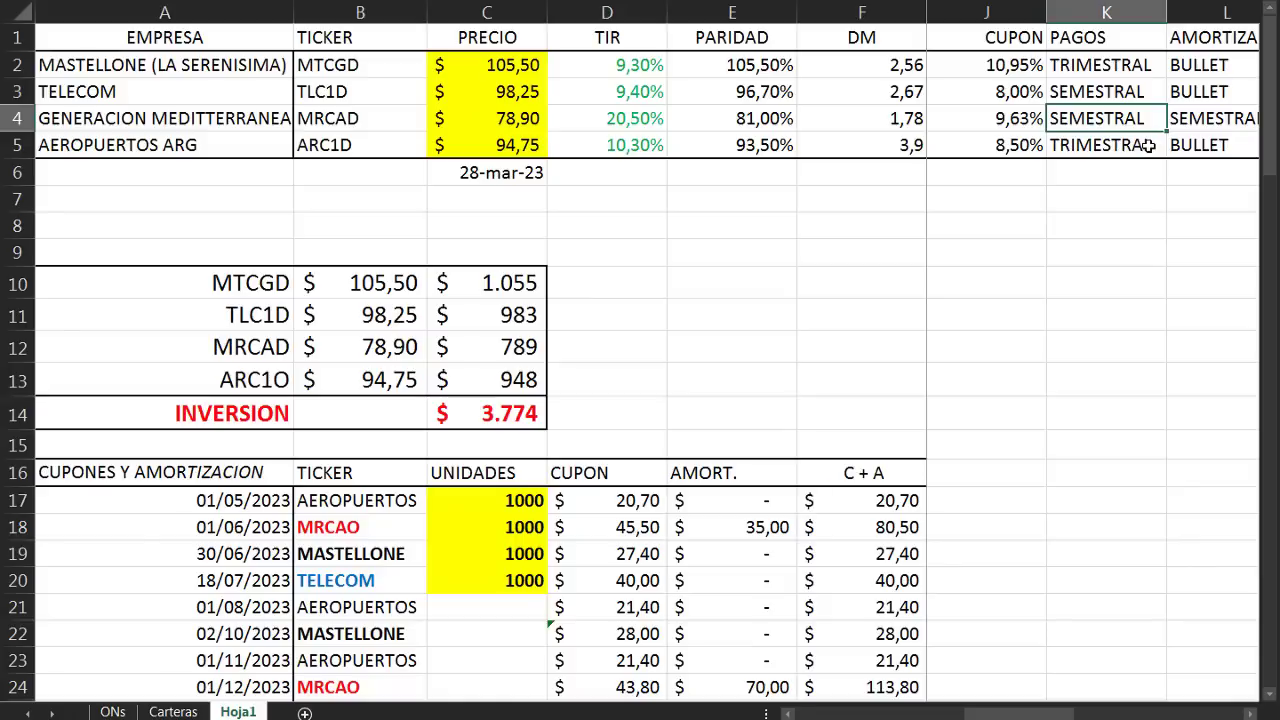
click(1148, 145)
Review the amortization type of each of the four bonds in the AMORTIZACION column.
drag(1020, 712, 1075, 712)
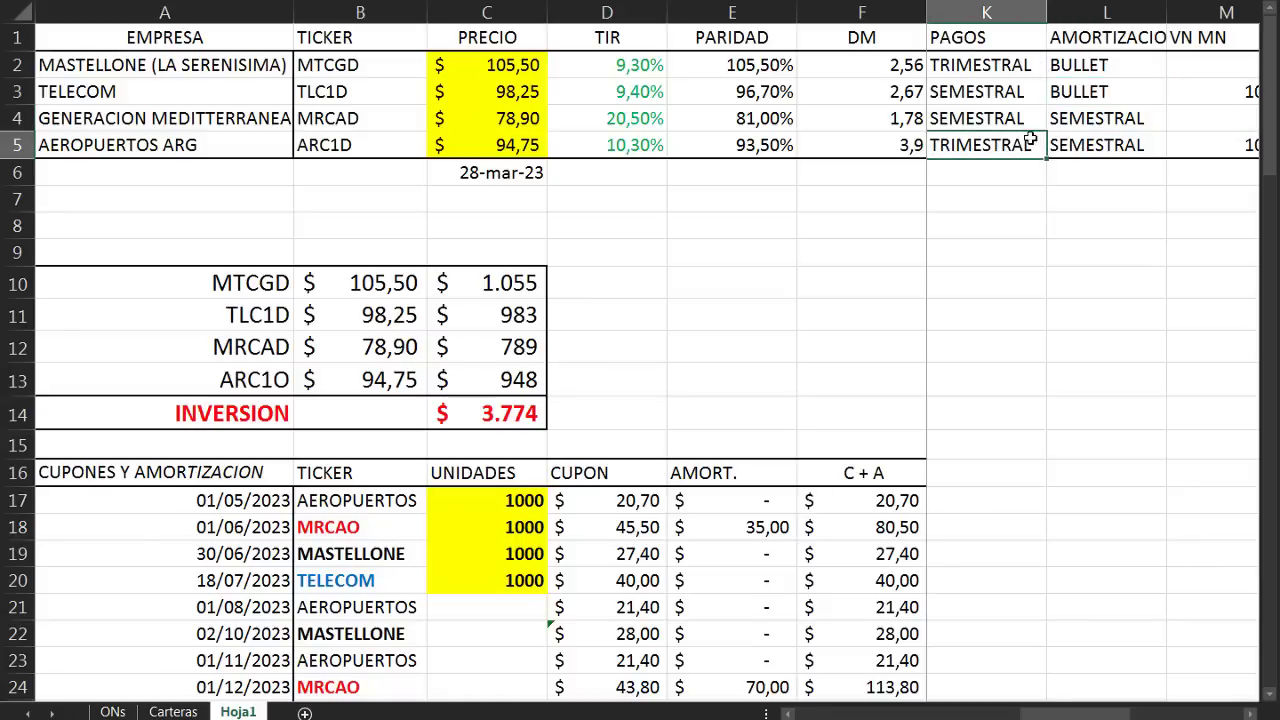
click(1122, 38)
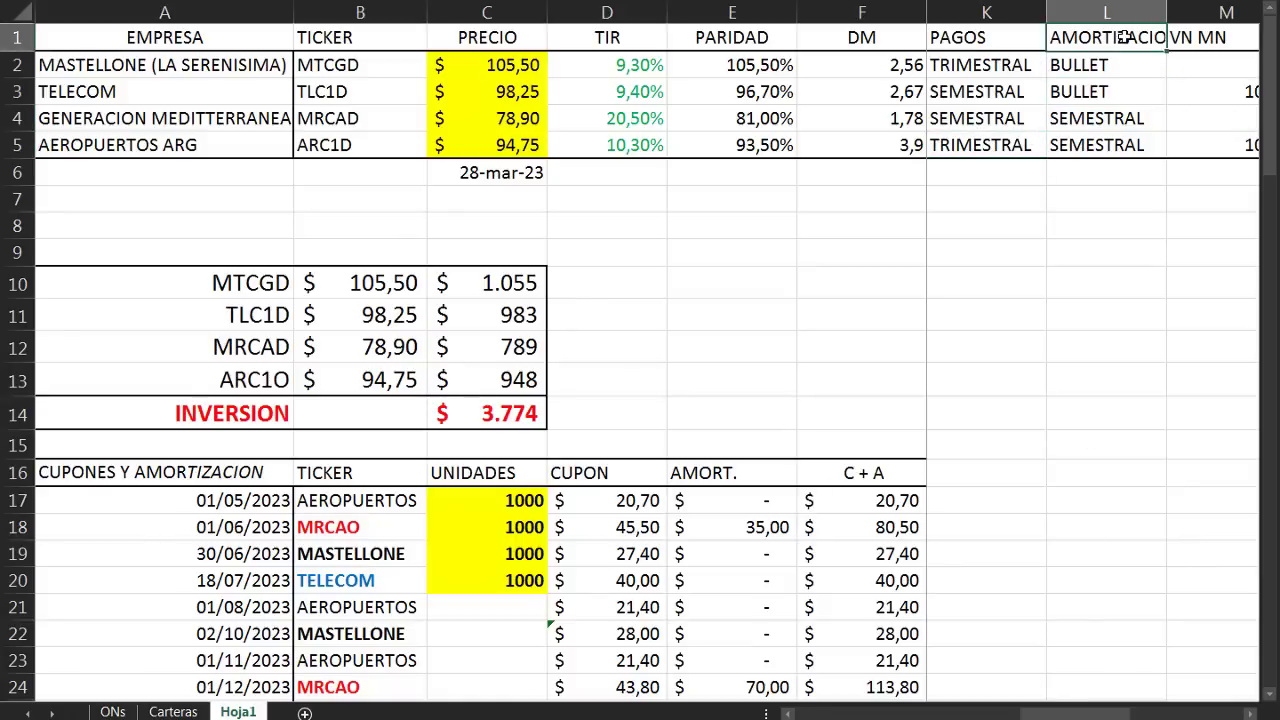
click(1108, 62)
click(1100, 92)
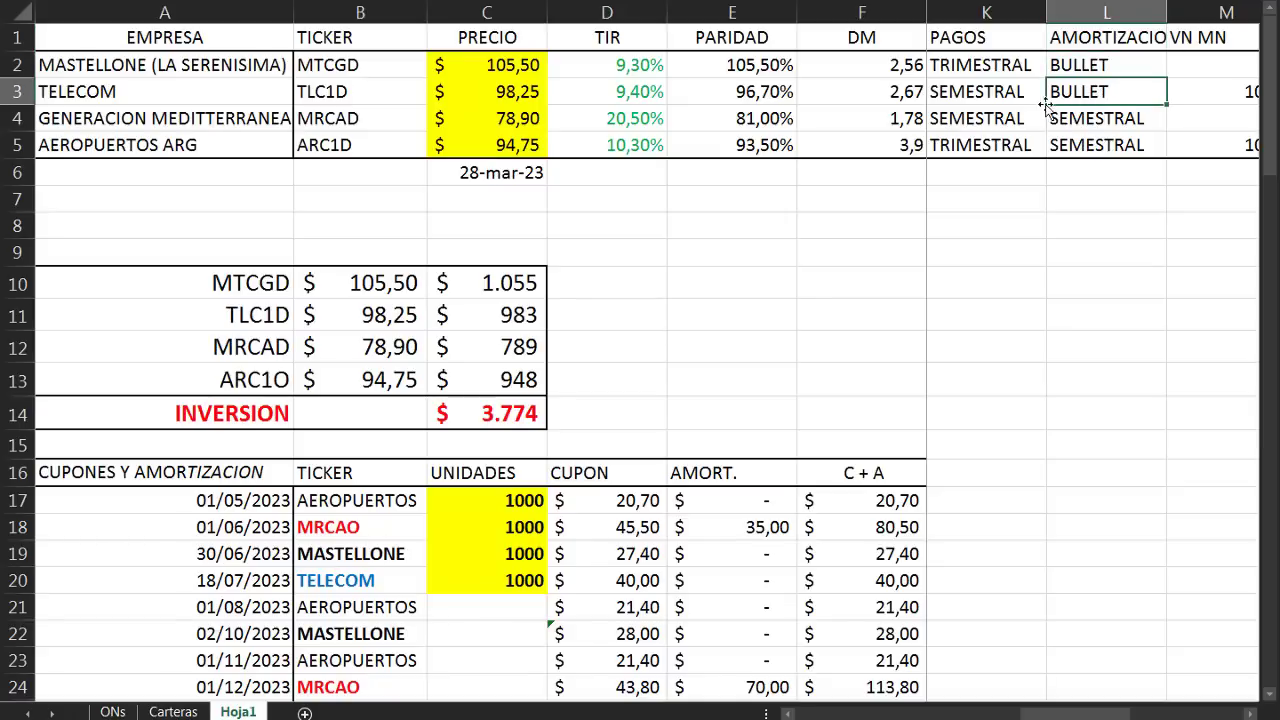
click(1082, 114)
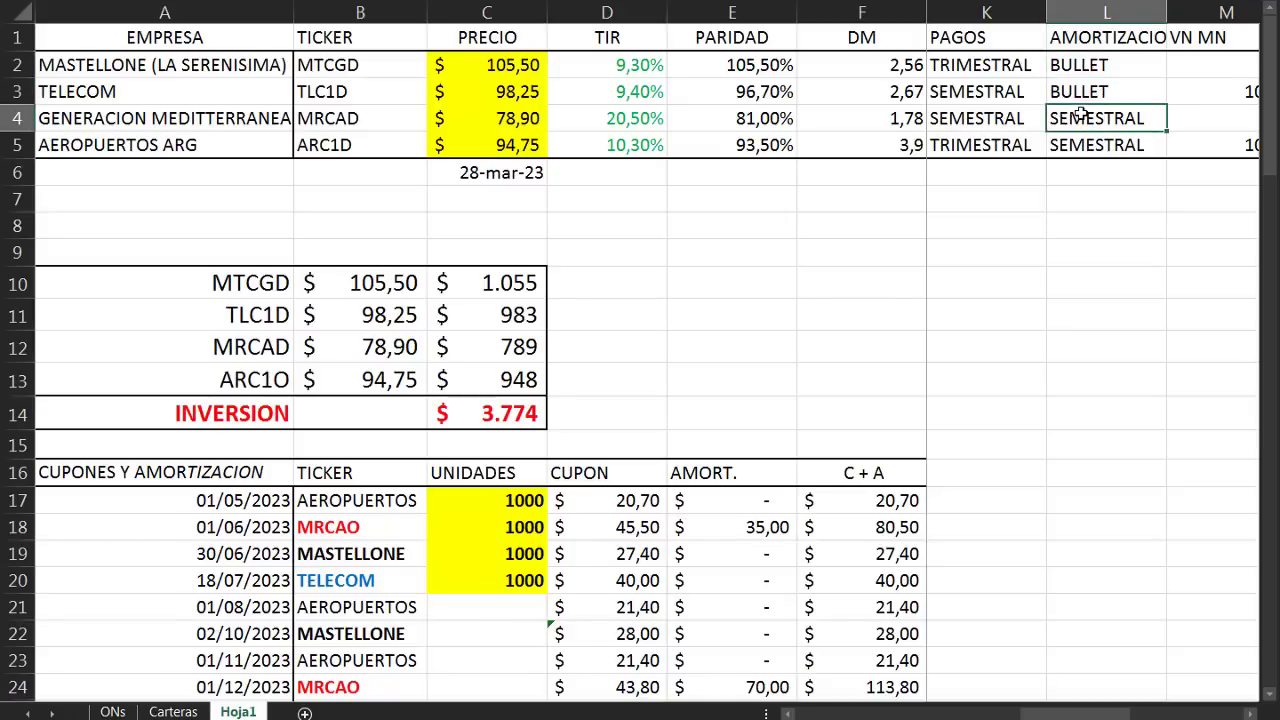
click(1081, 146)
Examine the first amortization payments of Generación Mediterránea and Aeropuertos in the coupon and amortization schedule.
click(1094, 120)
click(344, 509)
click(345, 524)
click(723, 527)
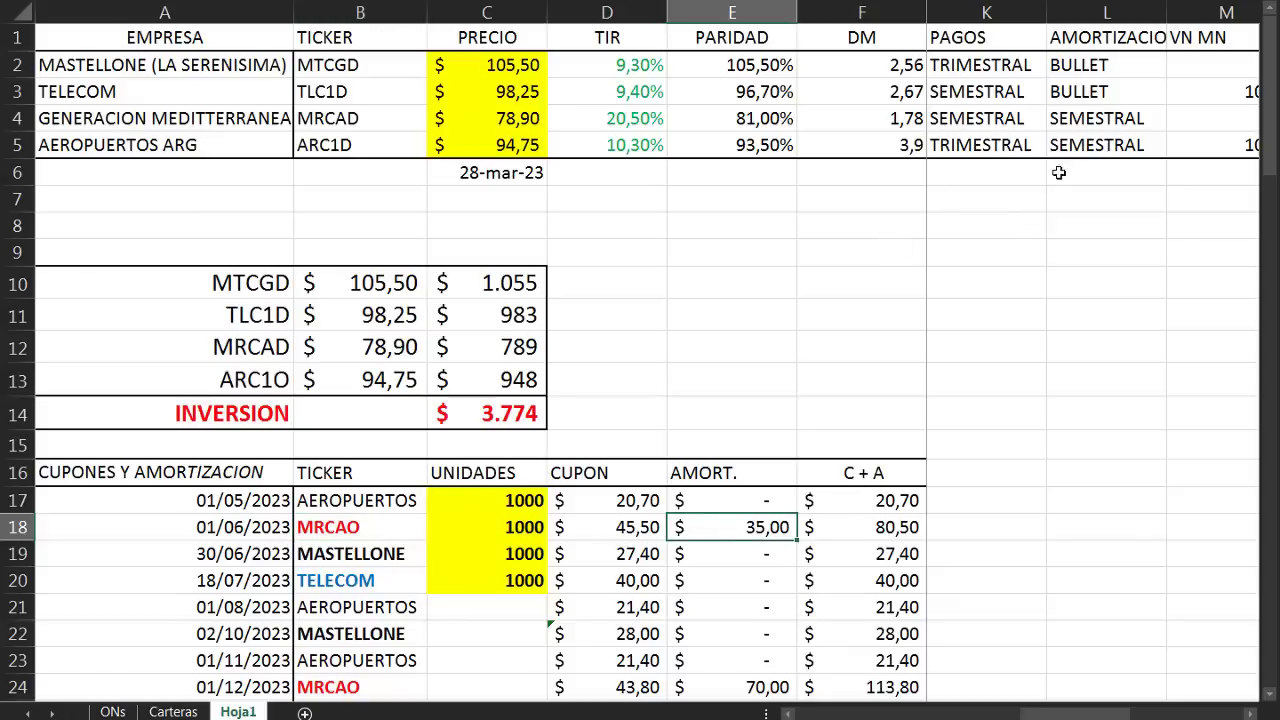
click(1080, 147)
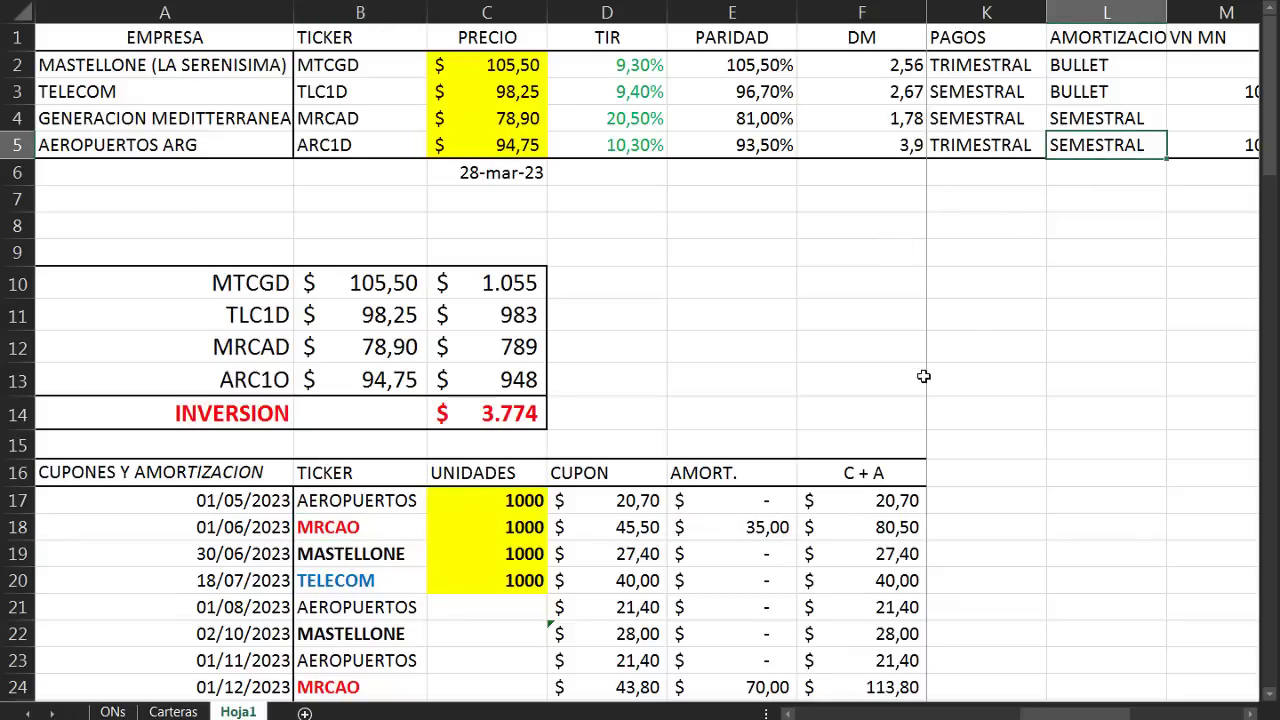
scroll(886, 335, down, 9)
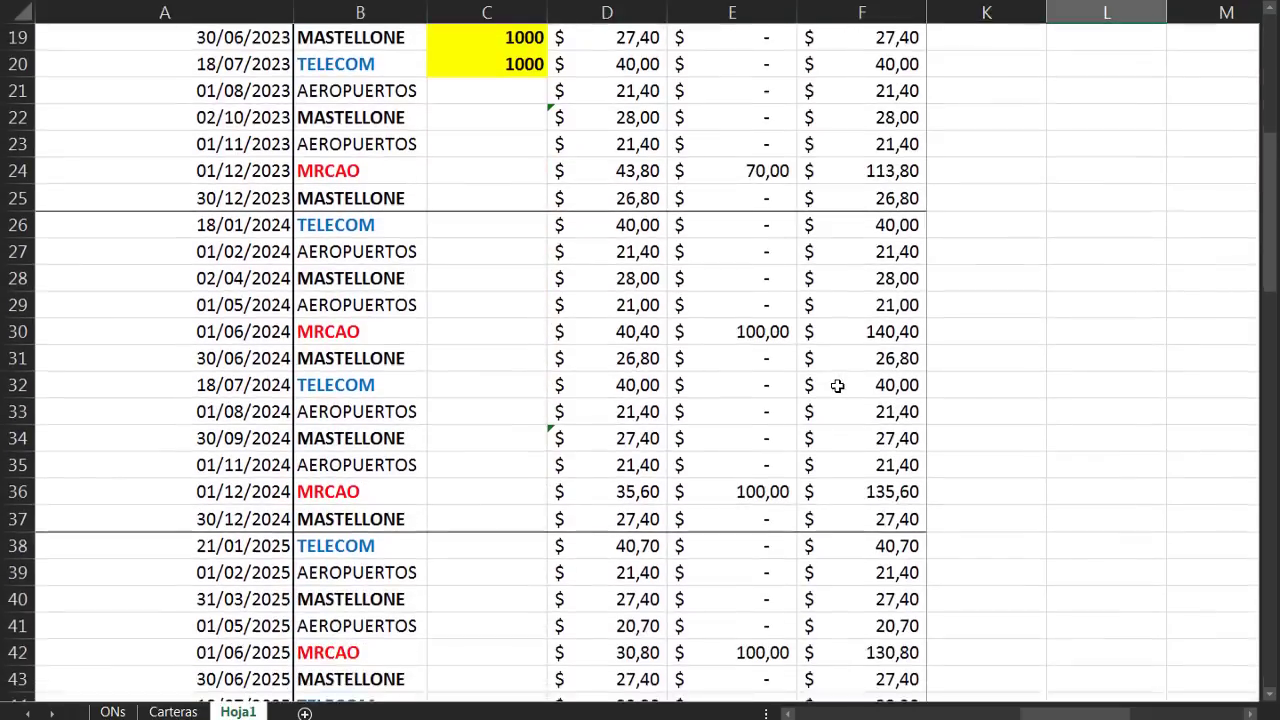
scroll(837, 385, down, 2)
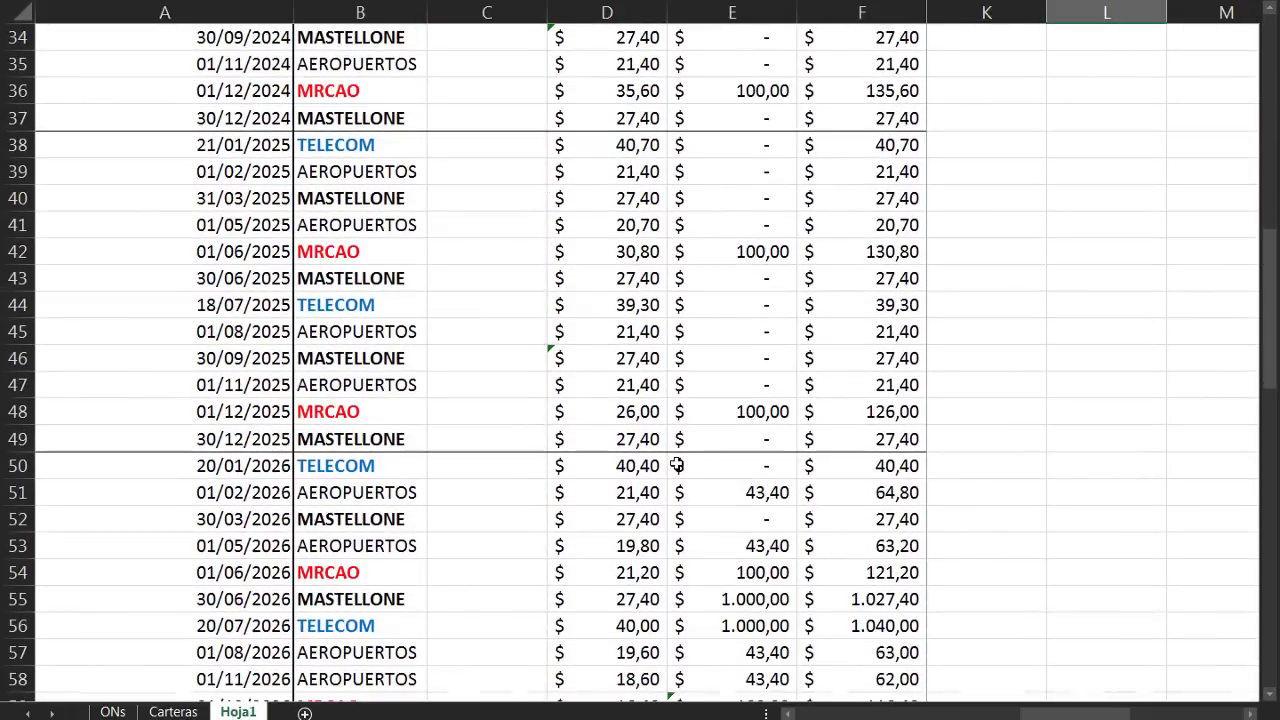
click(768, 492)
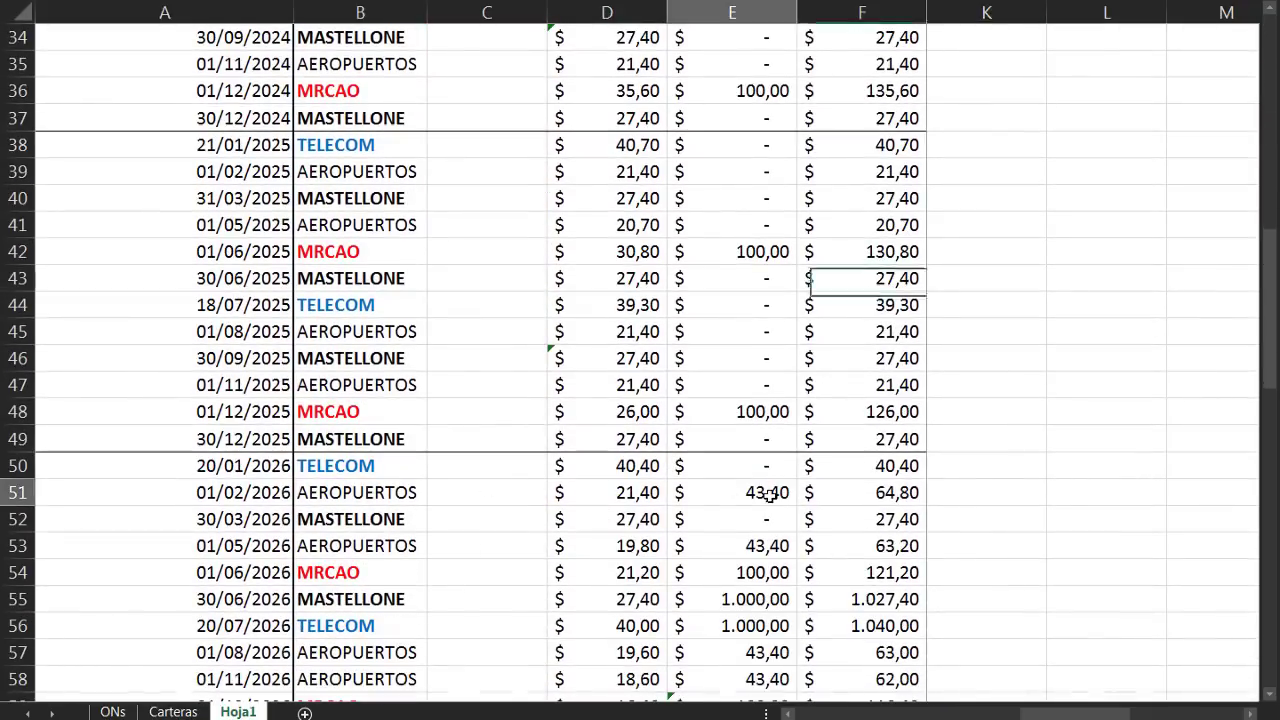
scroll(860, 505, up, 11)
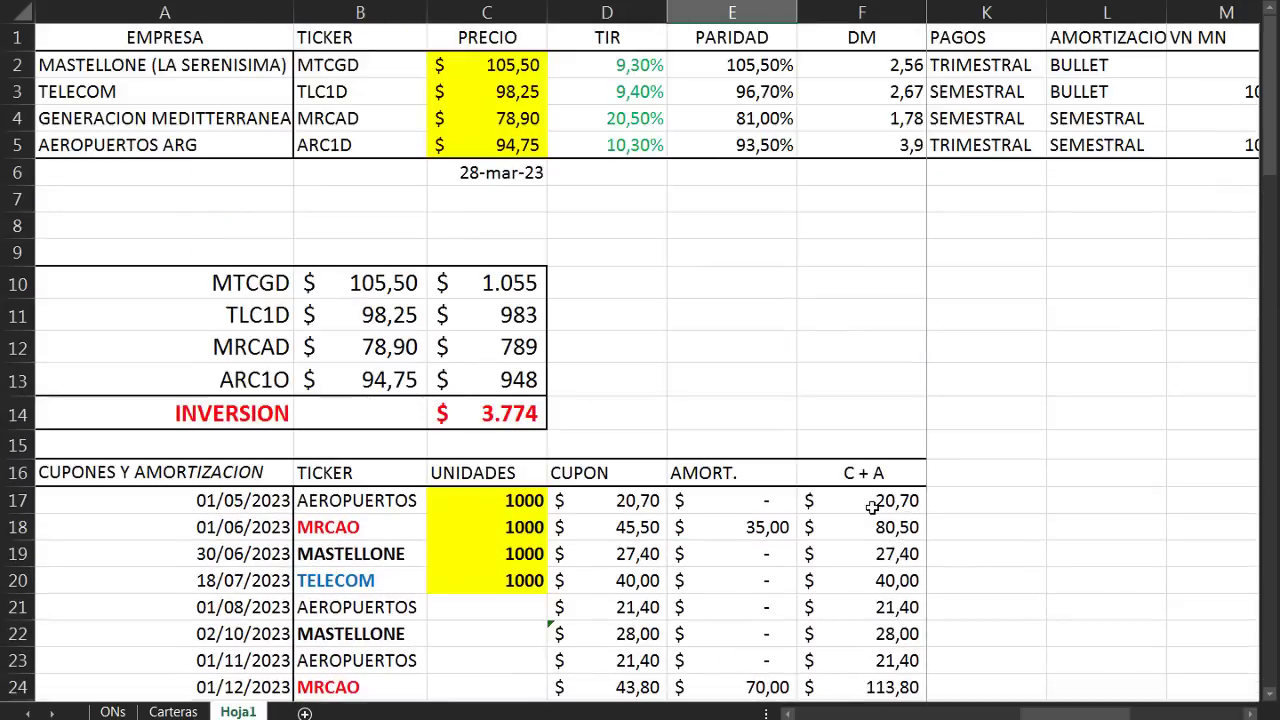
Review the minimum nominal value of each of the four bonds in the VN MN column.
drag(1052, 708, 1108, 712)
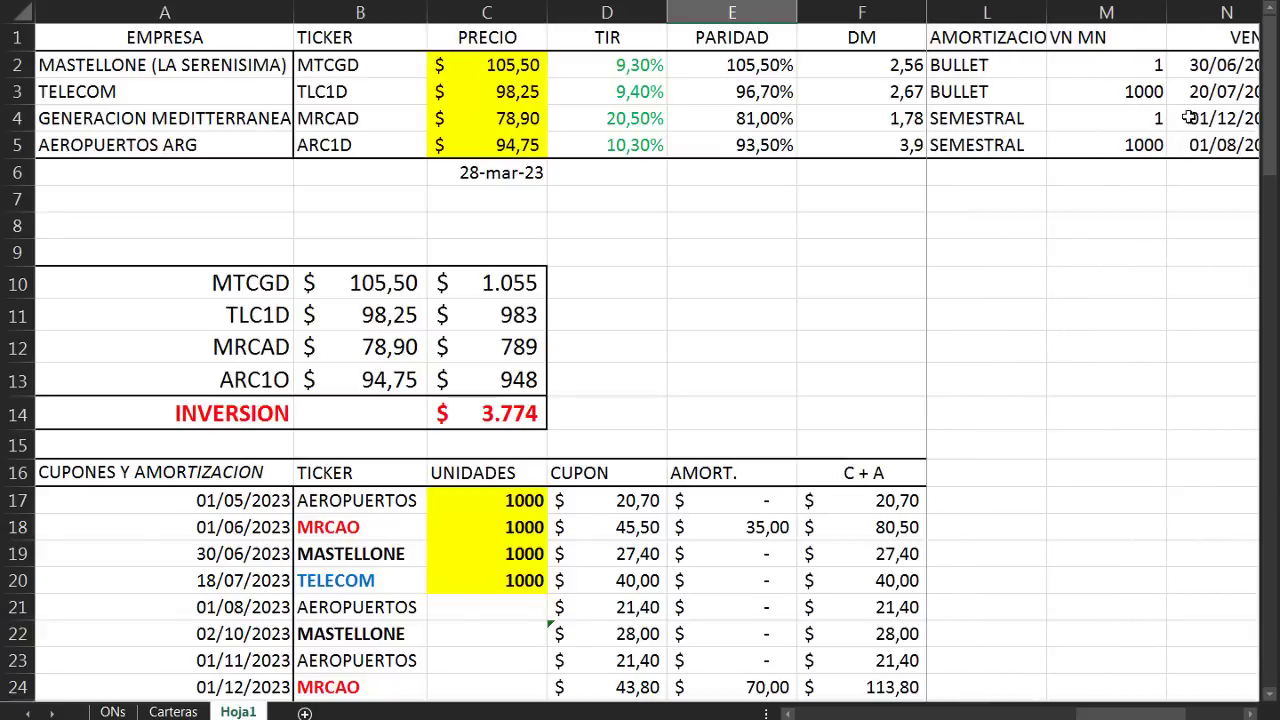
click(1138, 66)
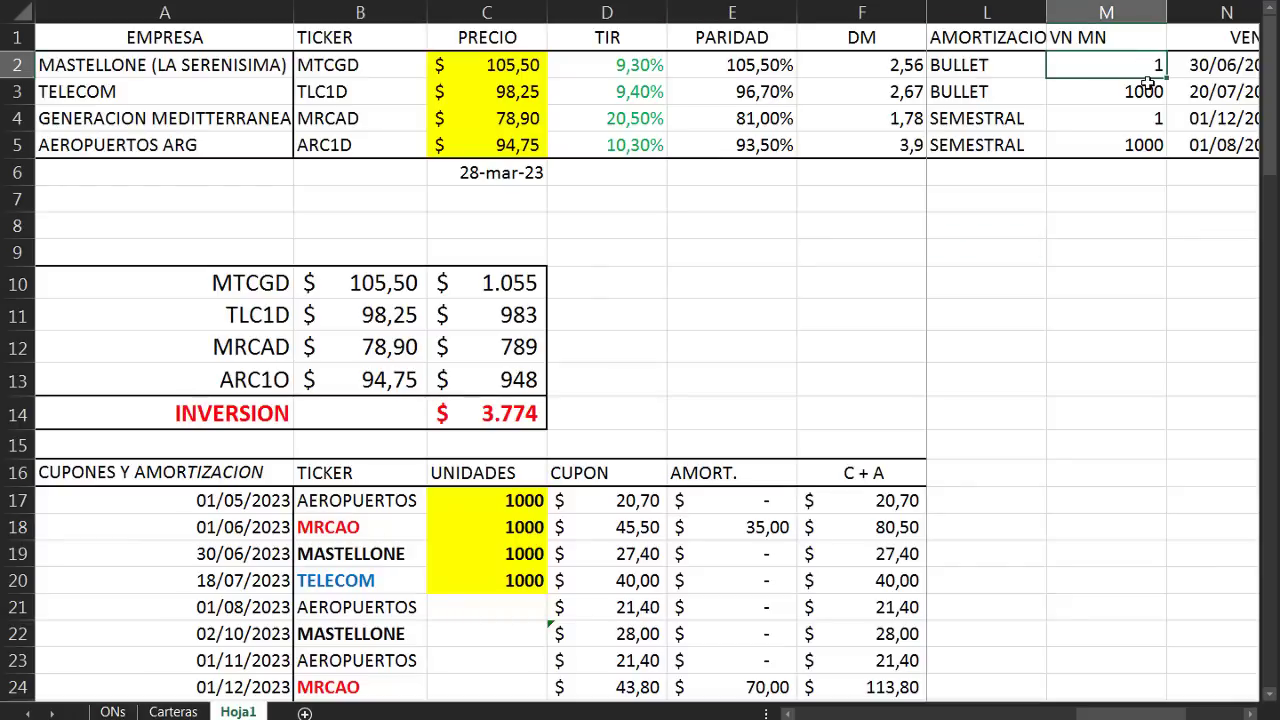
click(1145, 89)
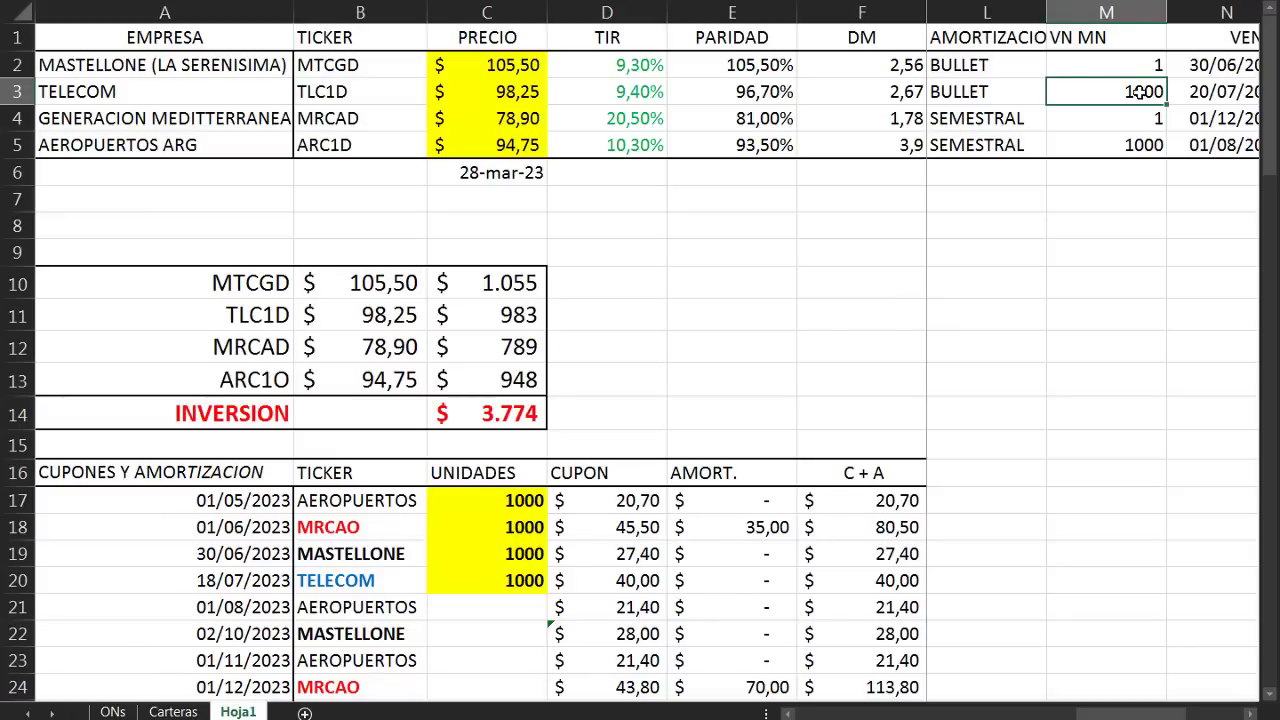
click(1145, 113)
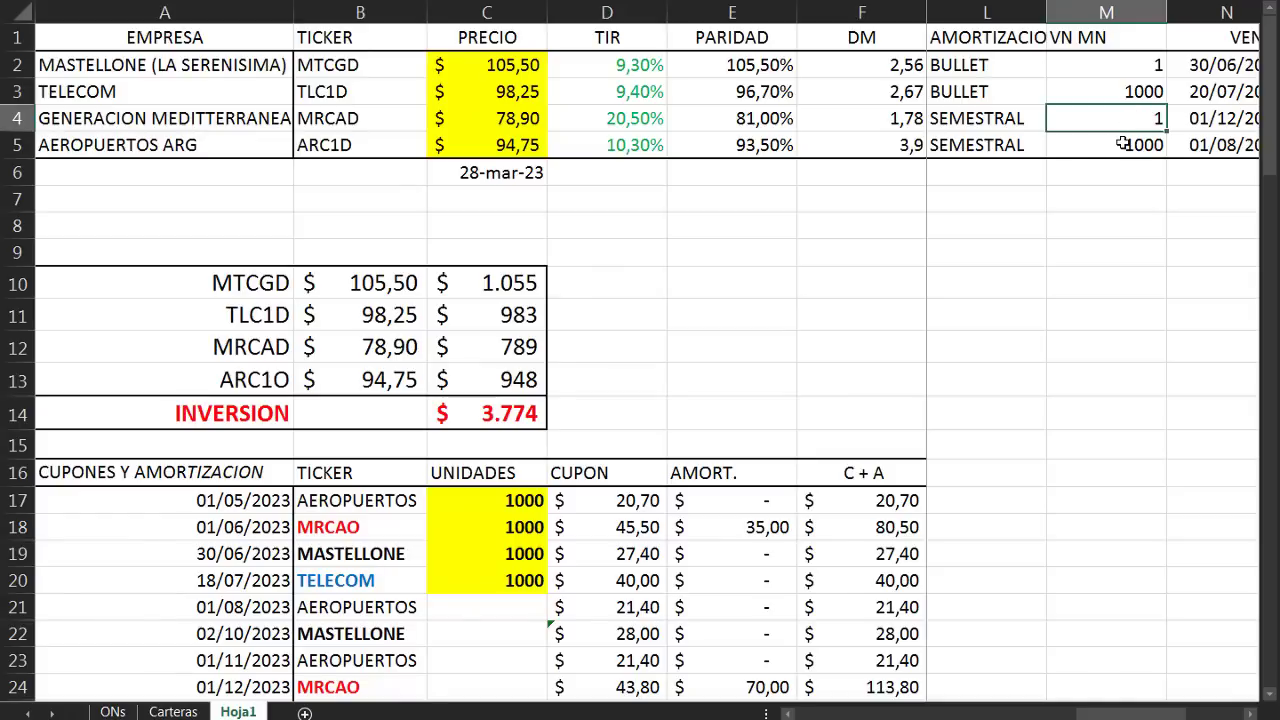
click(1122, 144)
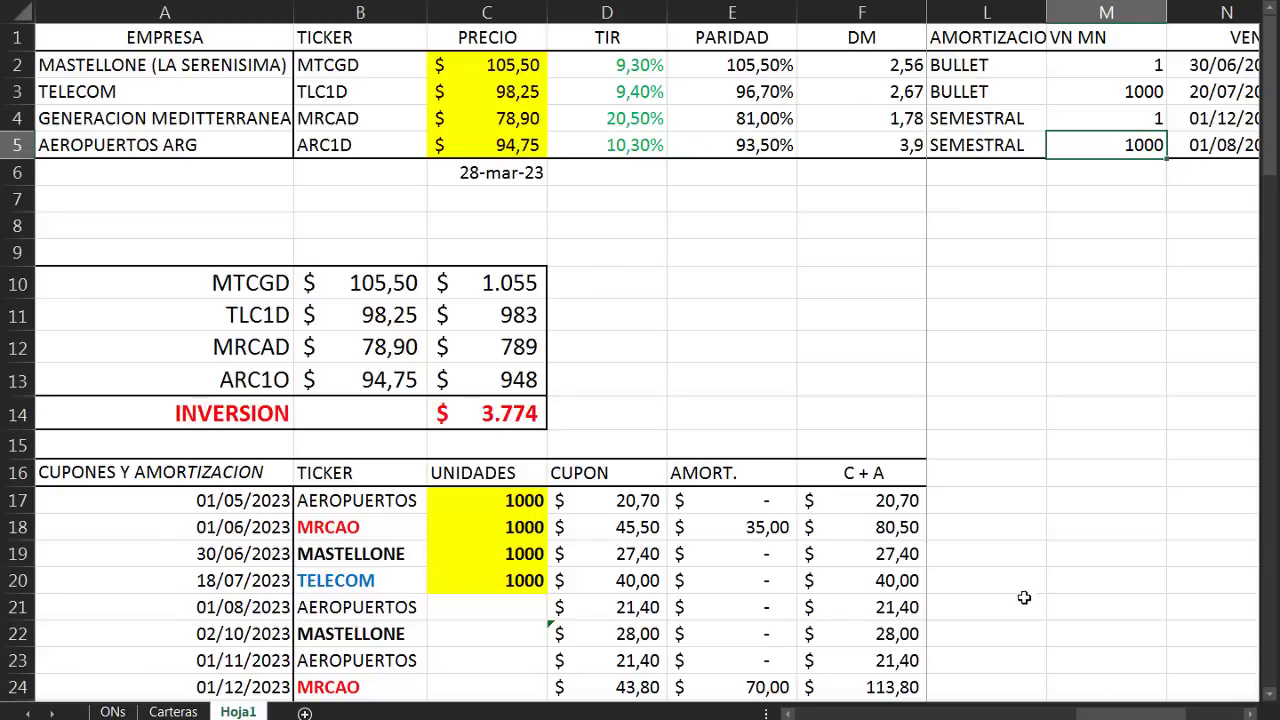
Review the maturity dates of Mastellone, Telecom and Aeropuertos in the VENCE column.
drag(1127, 713, 1182, 714)
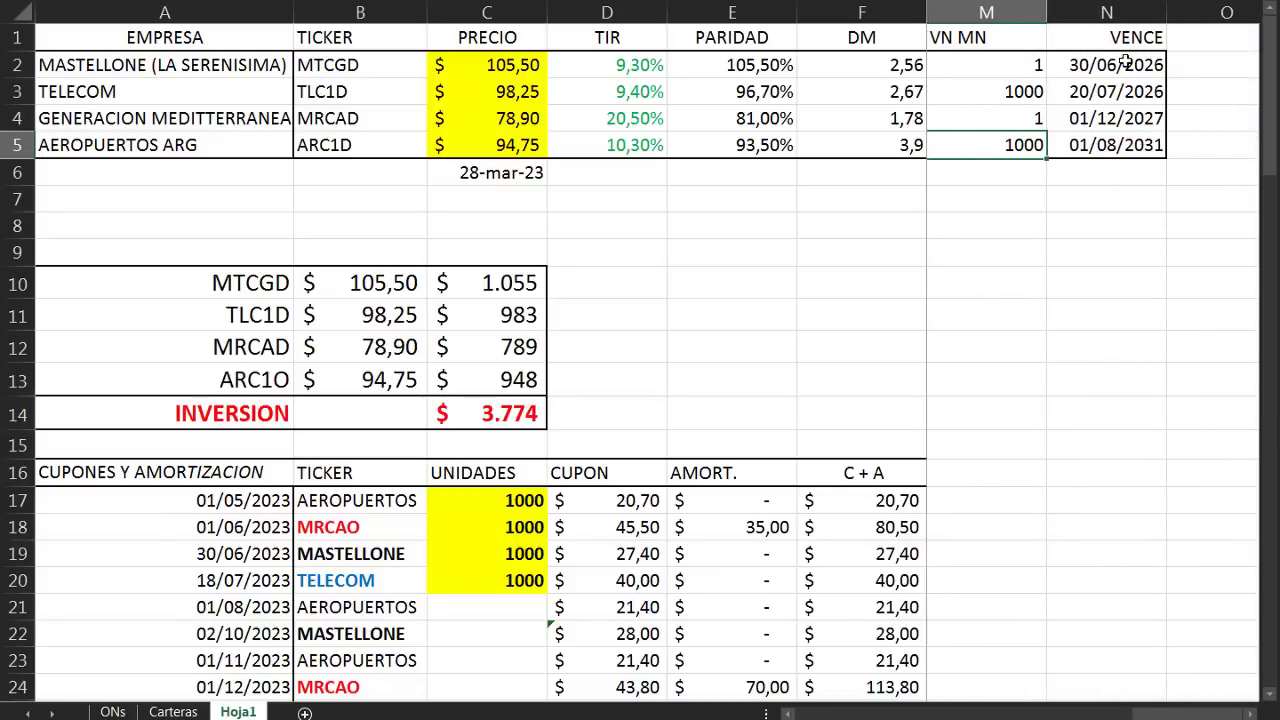
click(1127, 63)
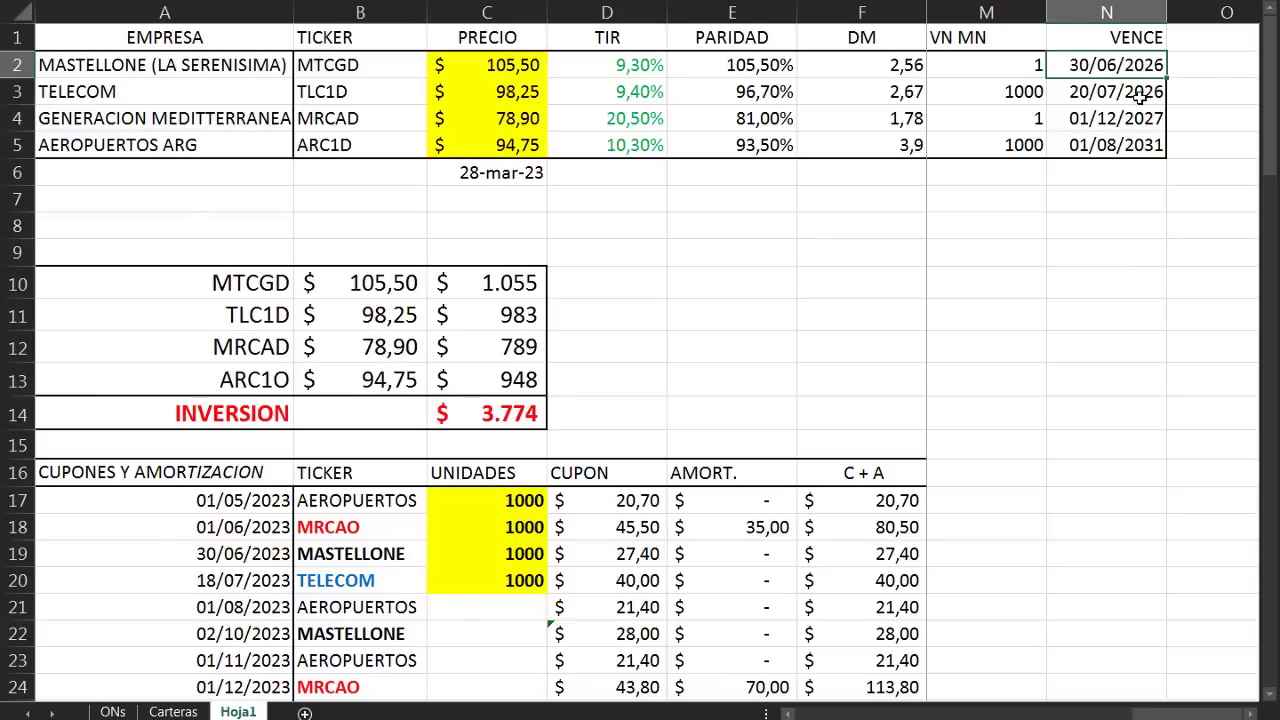
click(1140, 96)
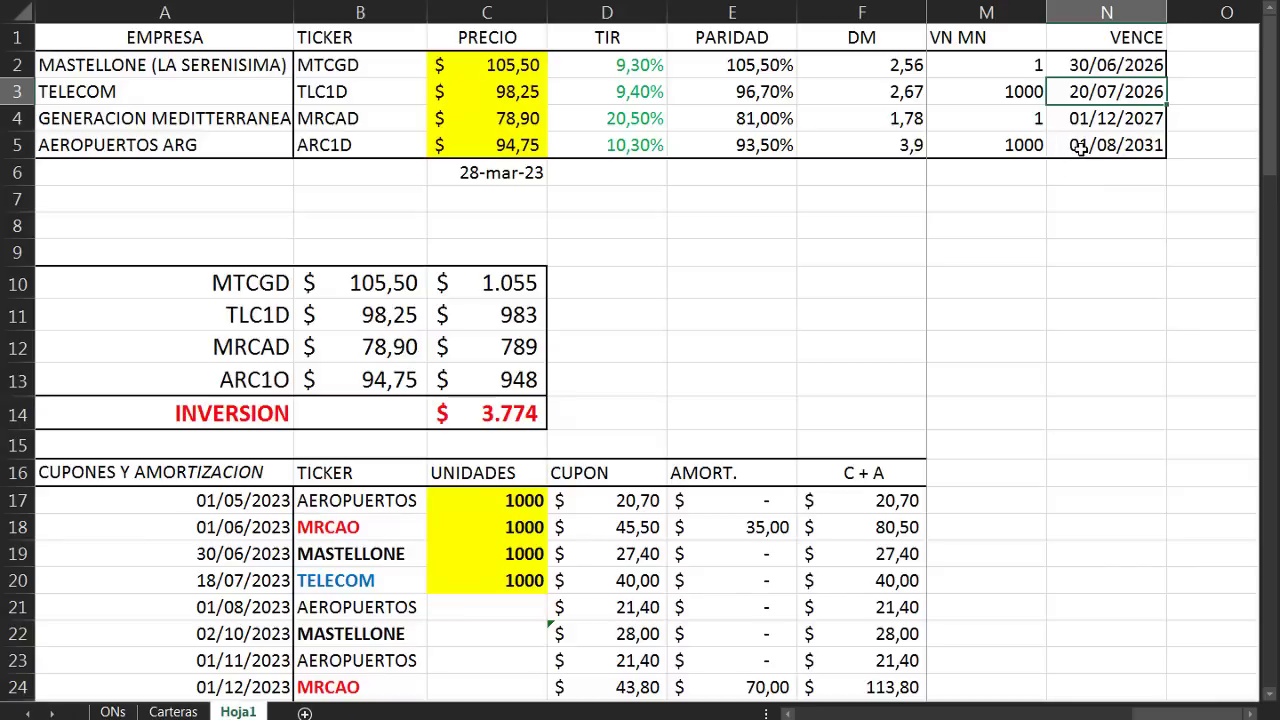
click(1121, 147)
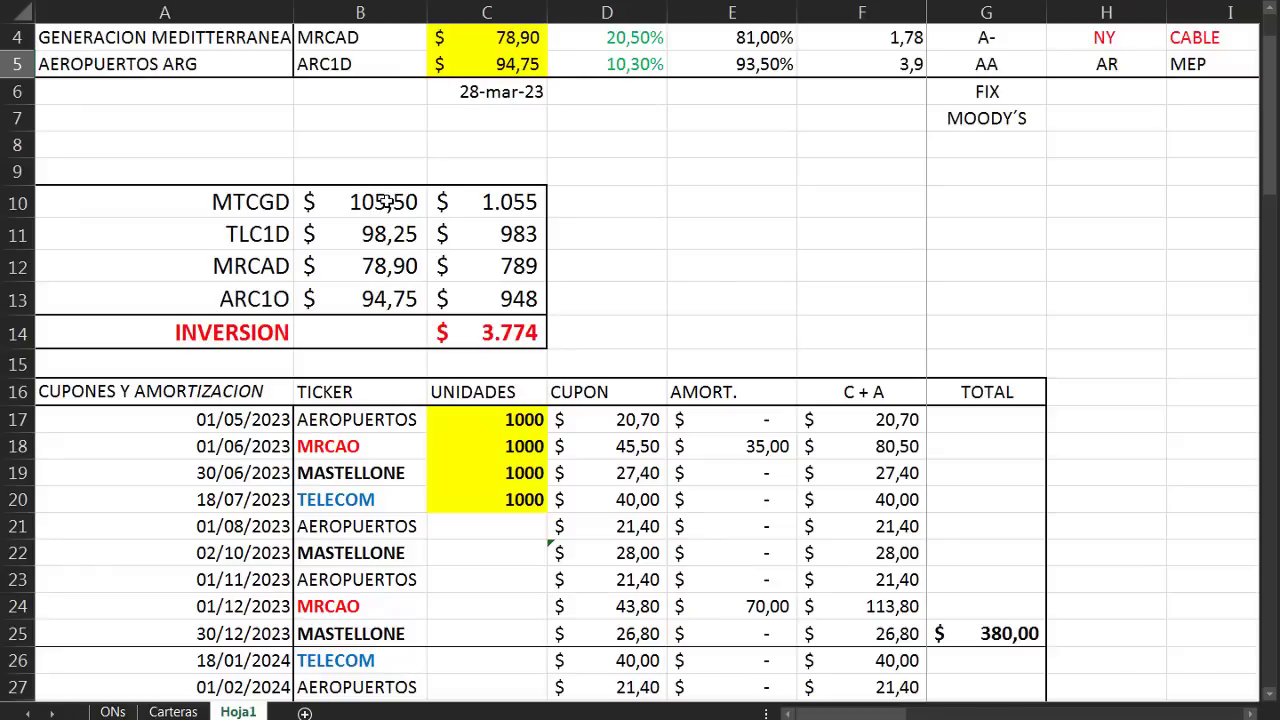
Link the MTCGD and TLC1D prices in the investment table to the PRECIO column, with =C2 in B10 and =C3 in B11.
click(388, 202)
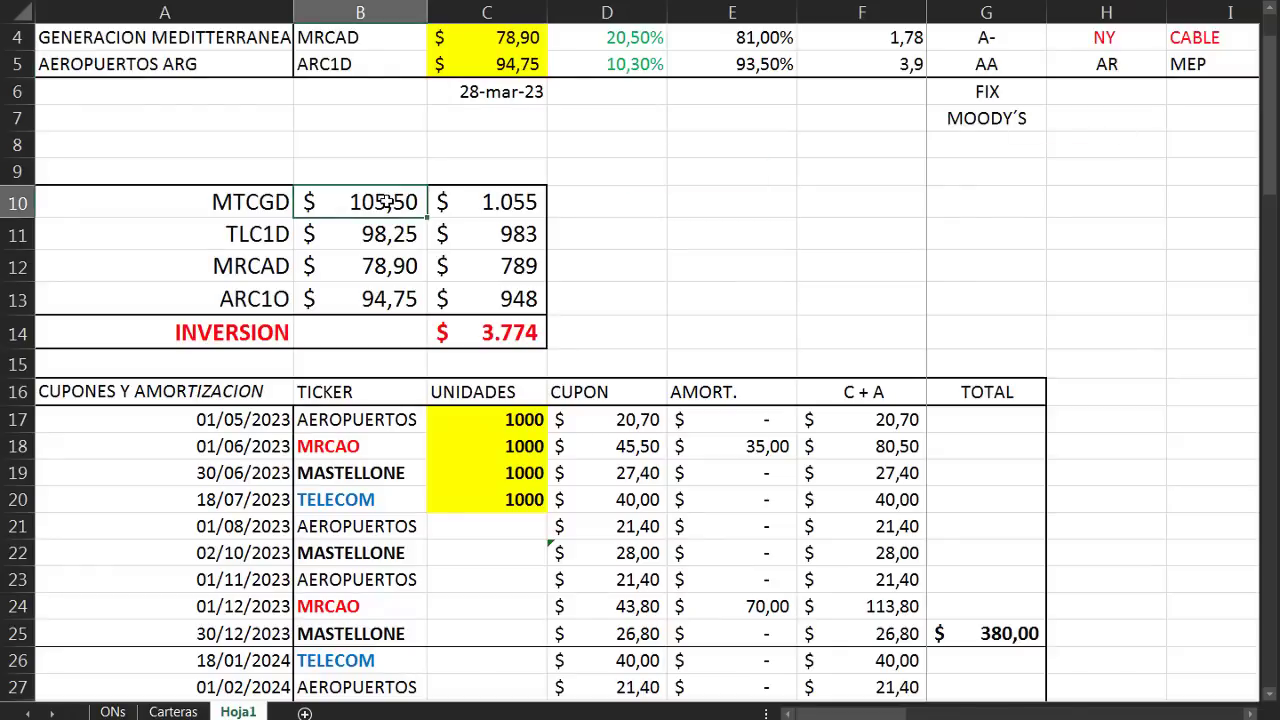
text(=C2)
scroll(388, 202, up, 1)
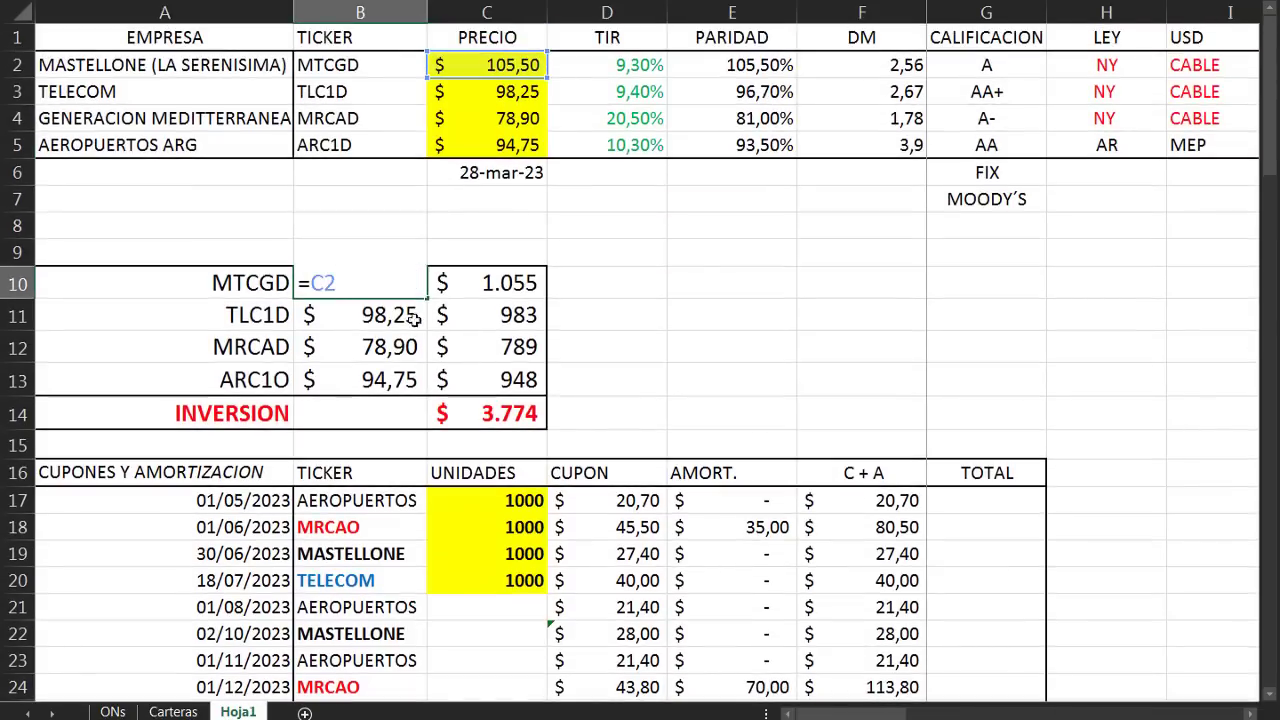
key(Return)
text(=C3)
key(Return)
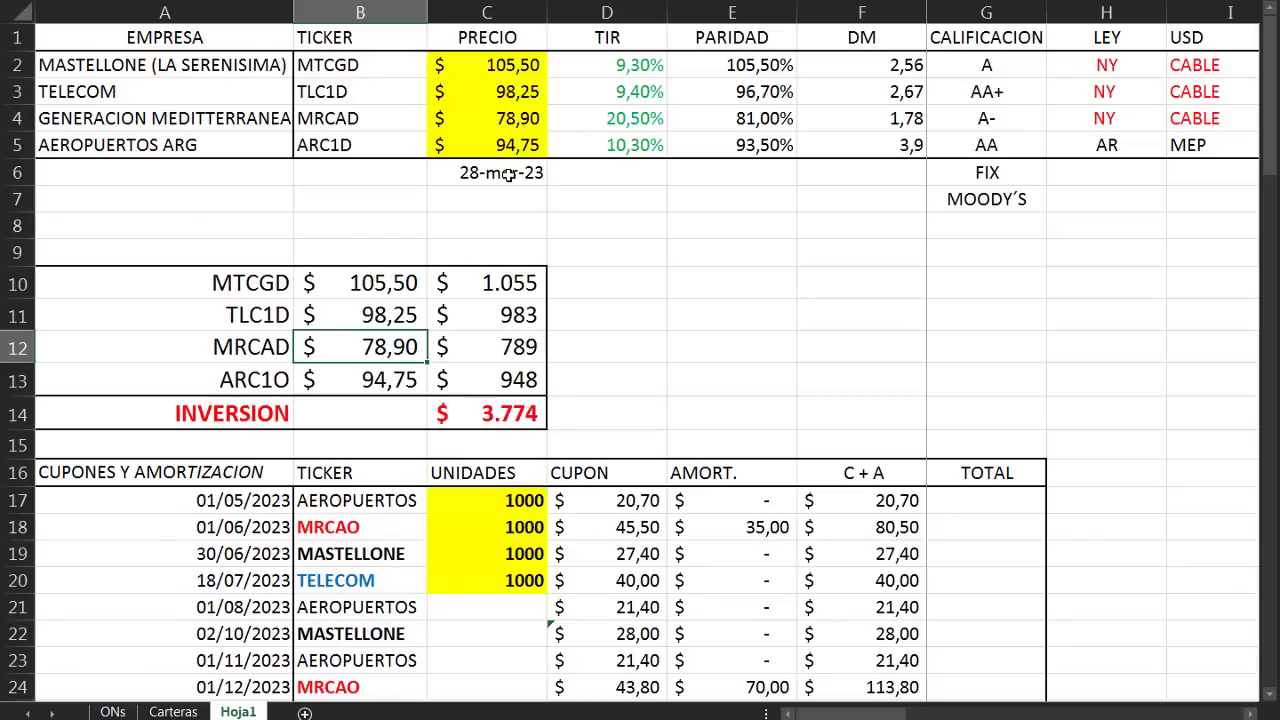
Set Mastellone's price in C2 to 105 and check the linked MTCGD price in the investment table.
click(528, 68)
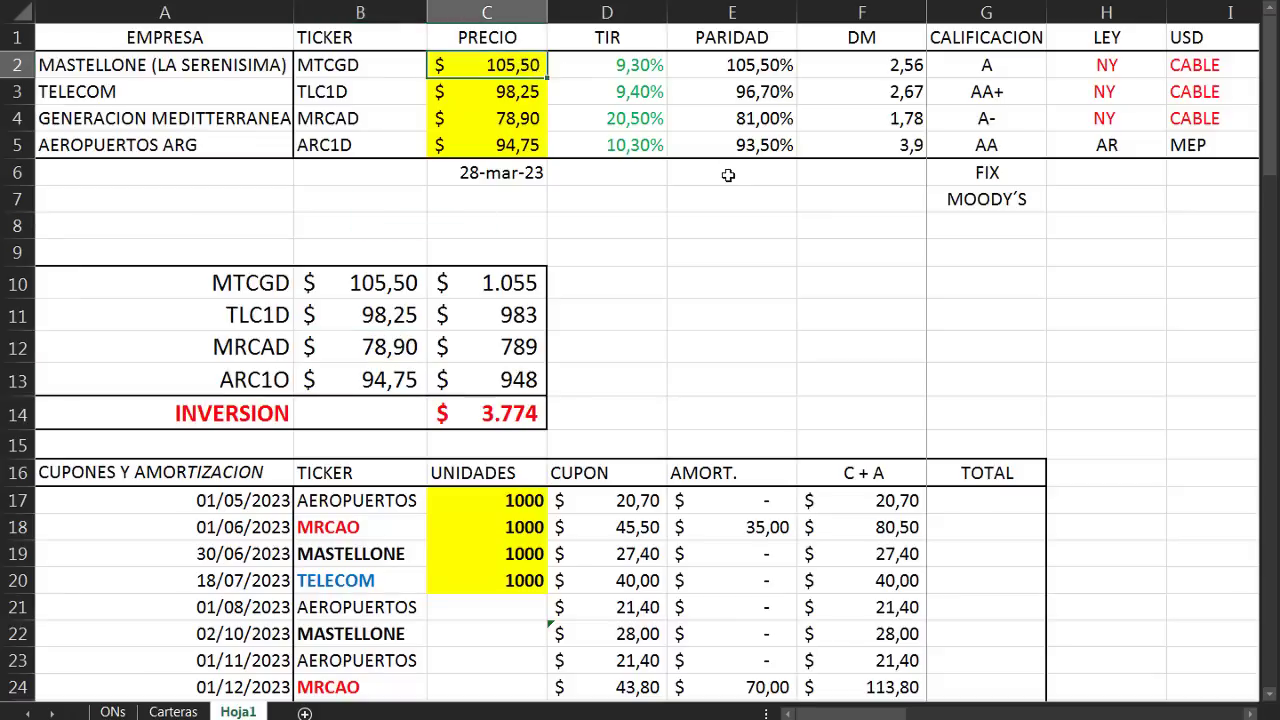
text(105)
key(Return)
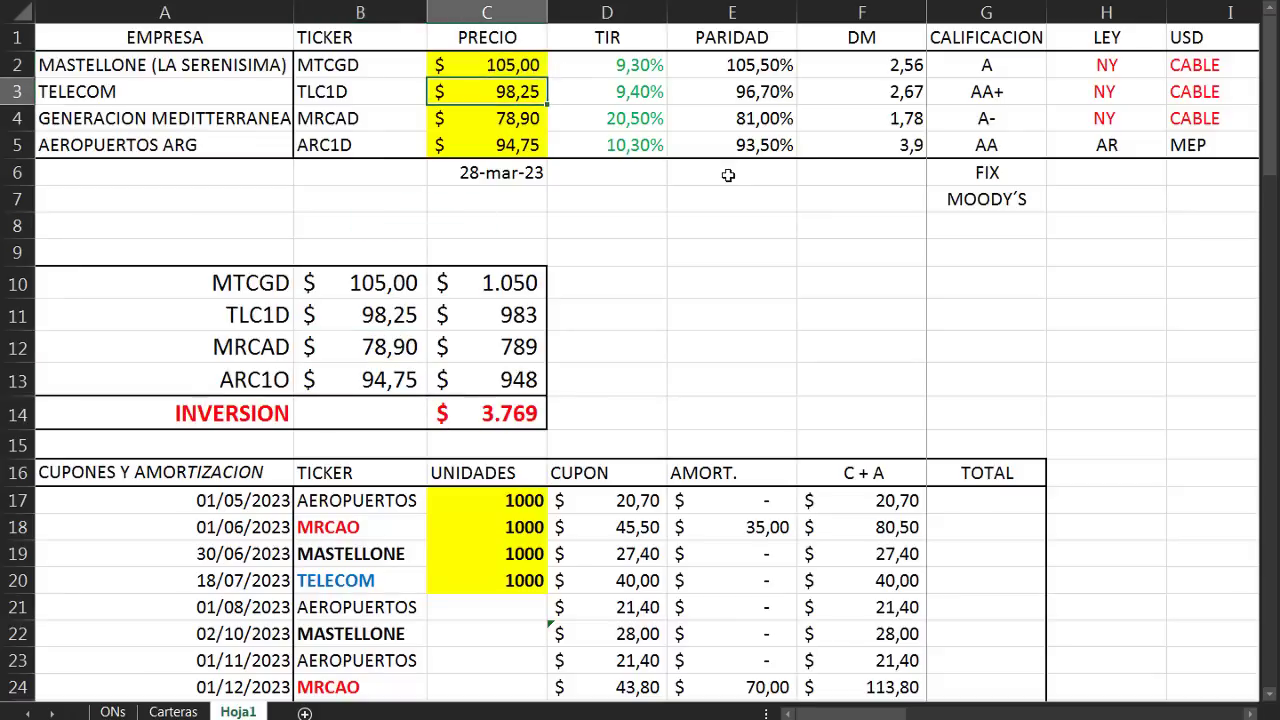
click(426, 283)
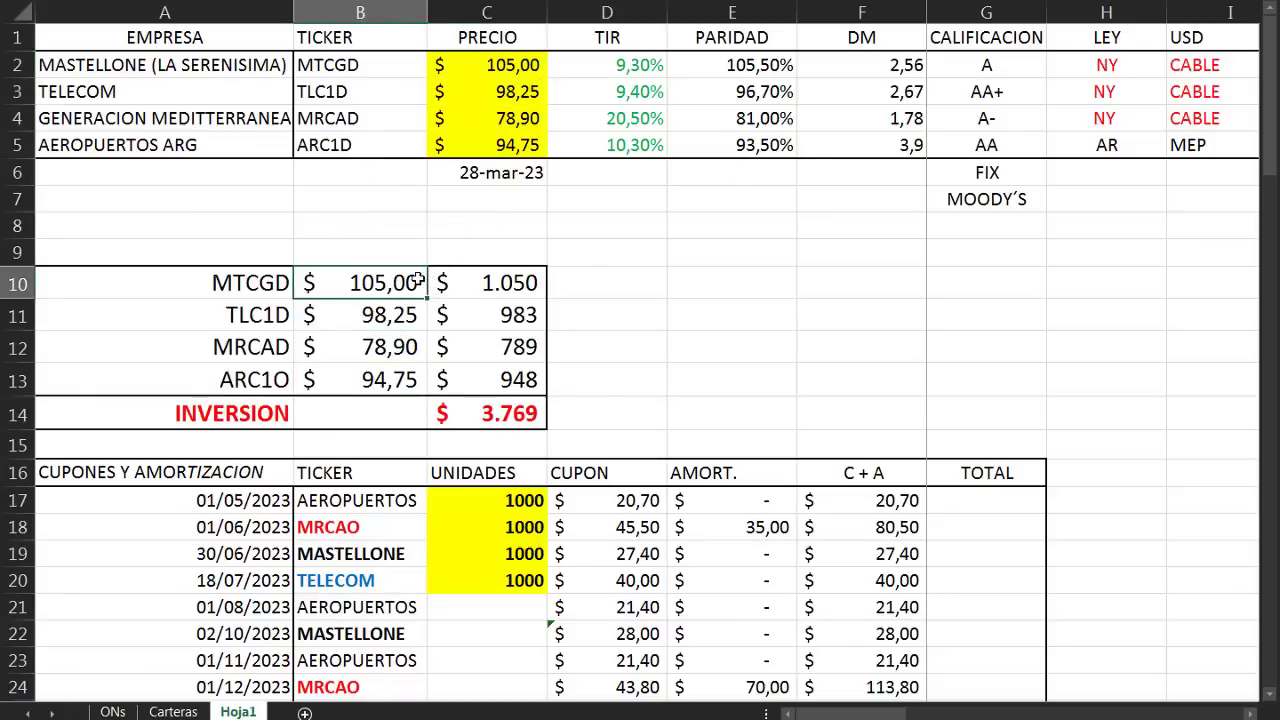
Set Mastellone's price in C2 to 105,50.
click(530, 64)
text(105)
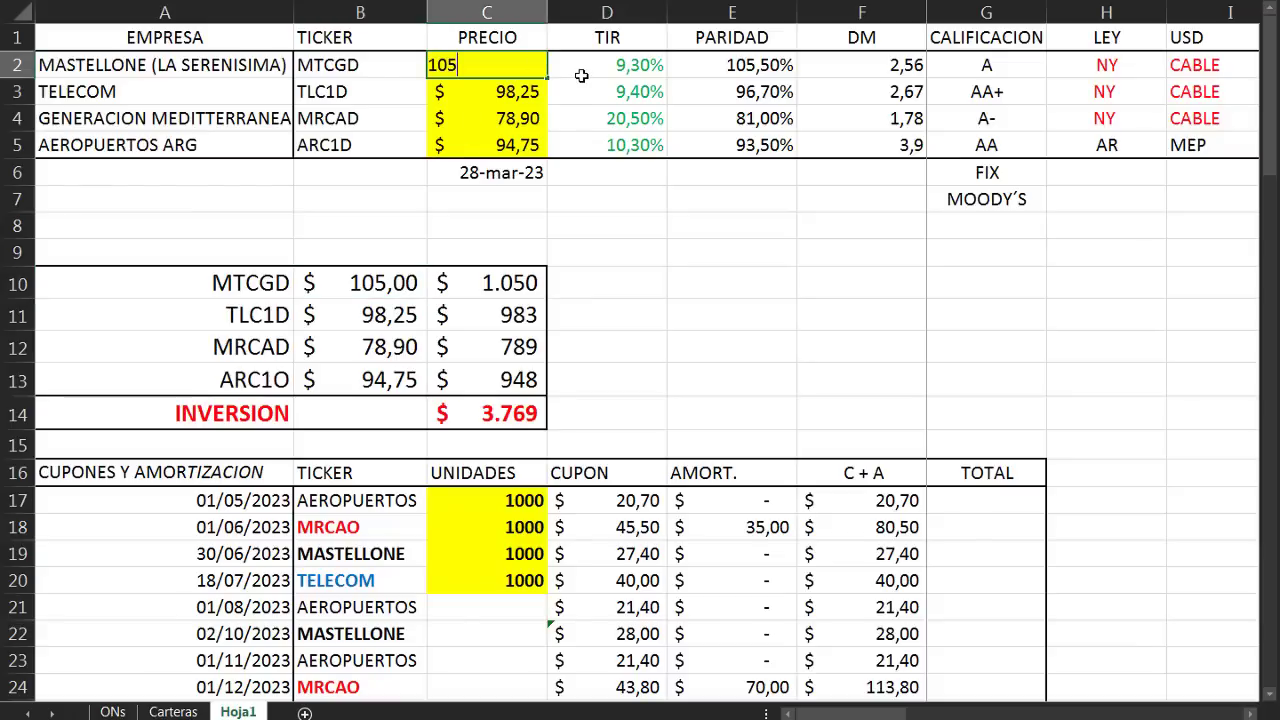
text(,50)
key(Return)
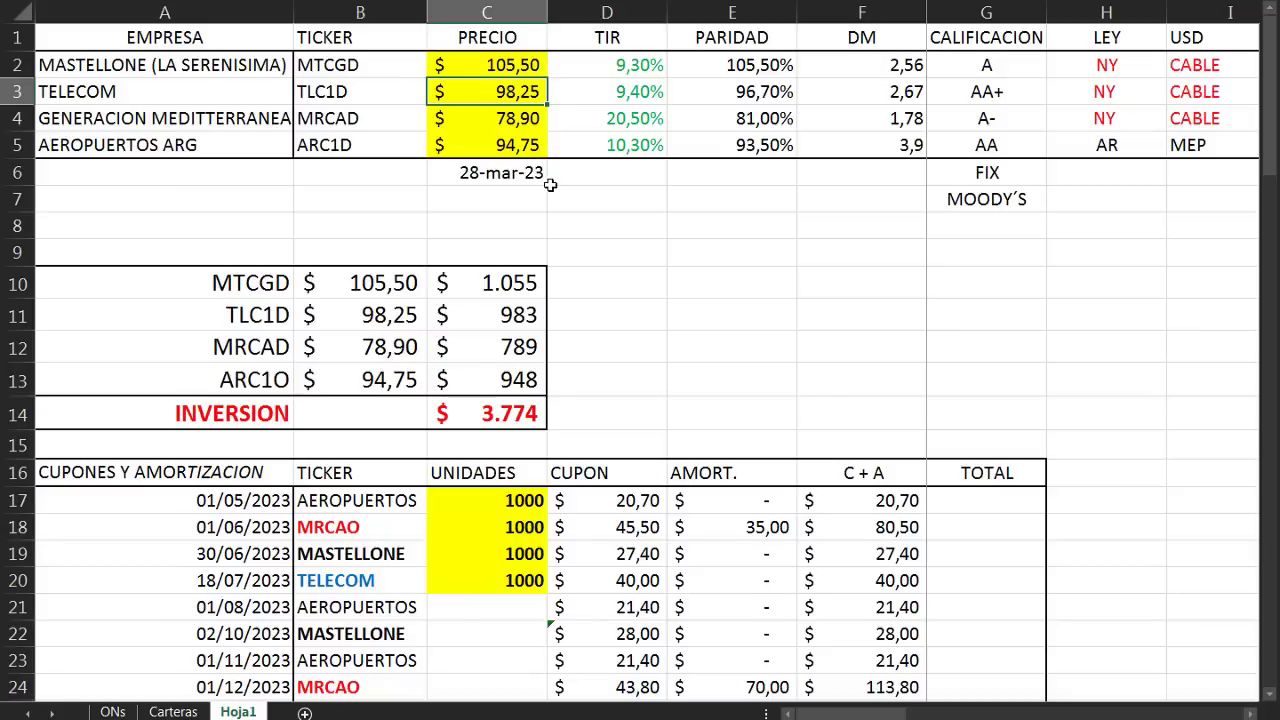
Review the PRECIO and UNIDADES input cells and the linked bond prices in the investment table.
click(512, 64)
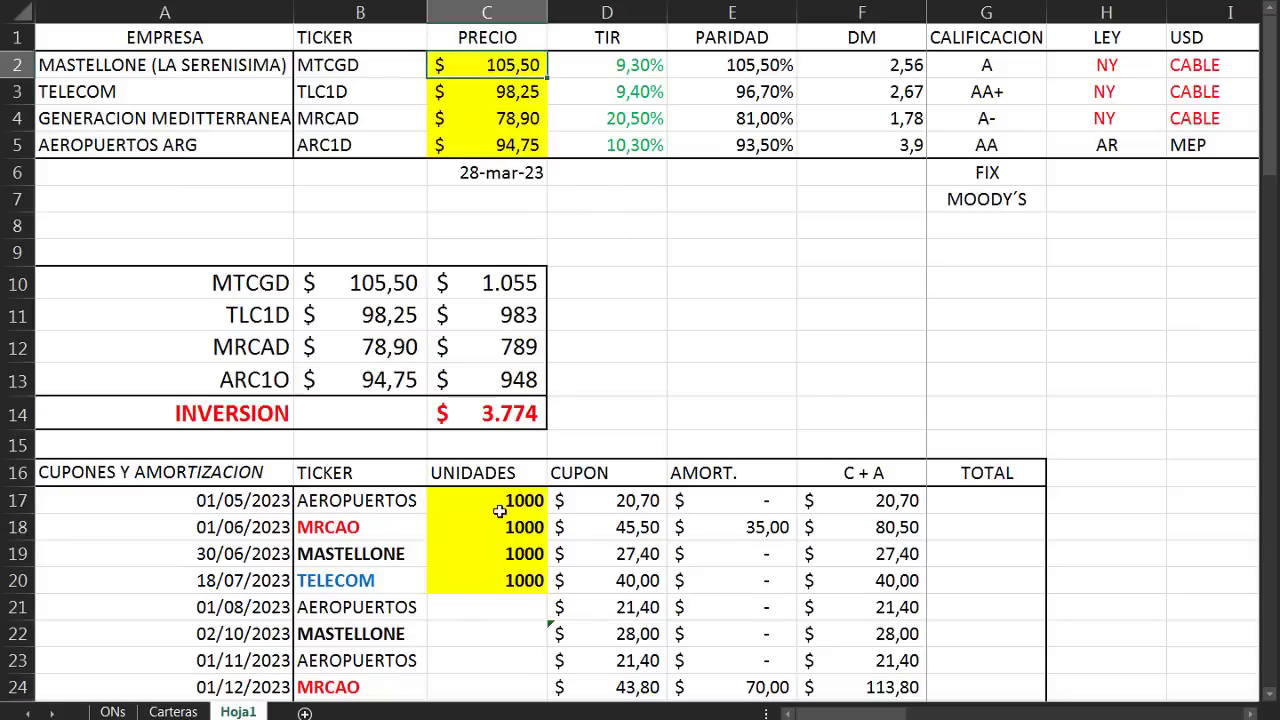
click(499, 506)
click(503, 528)
click(503, 554)
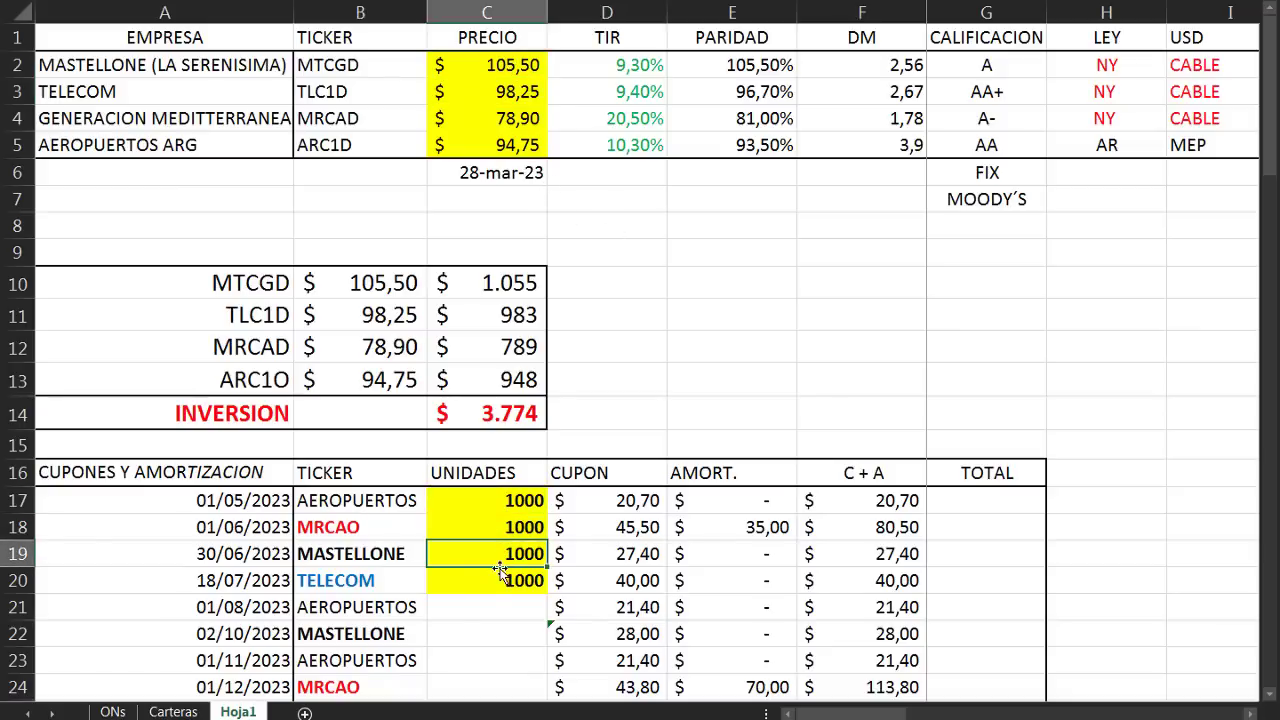
click(505, 586)
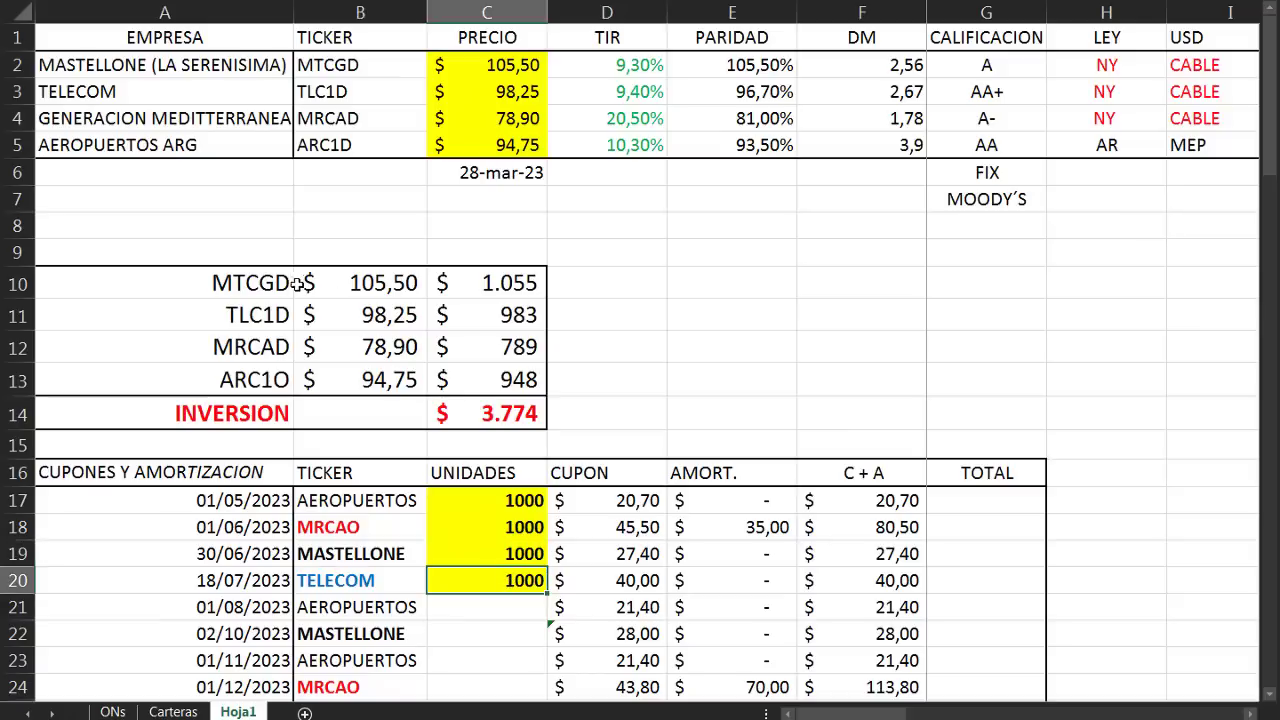
click(373, 283)
click(342, 305)
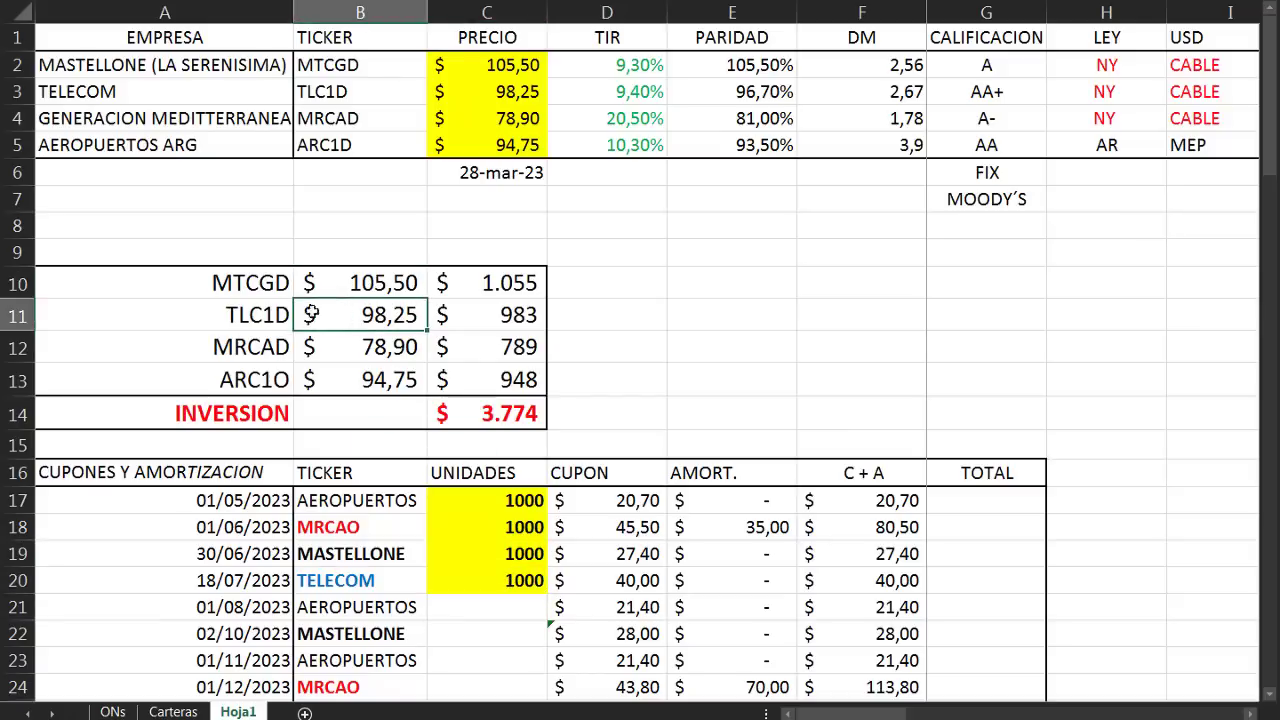
click(378, 340)
click(377, 369)
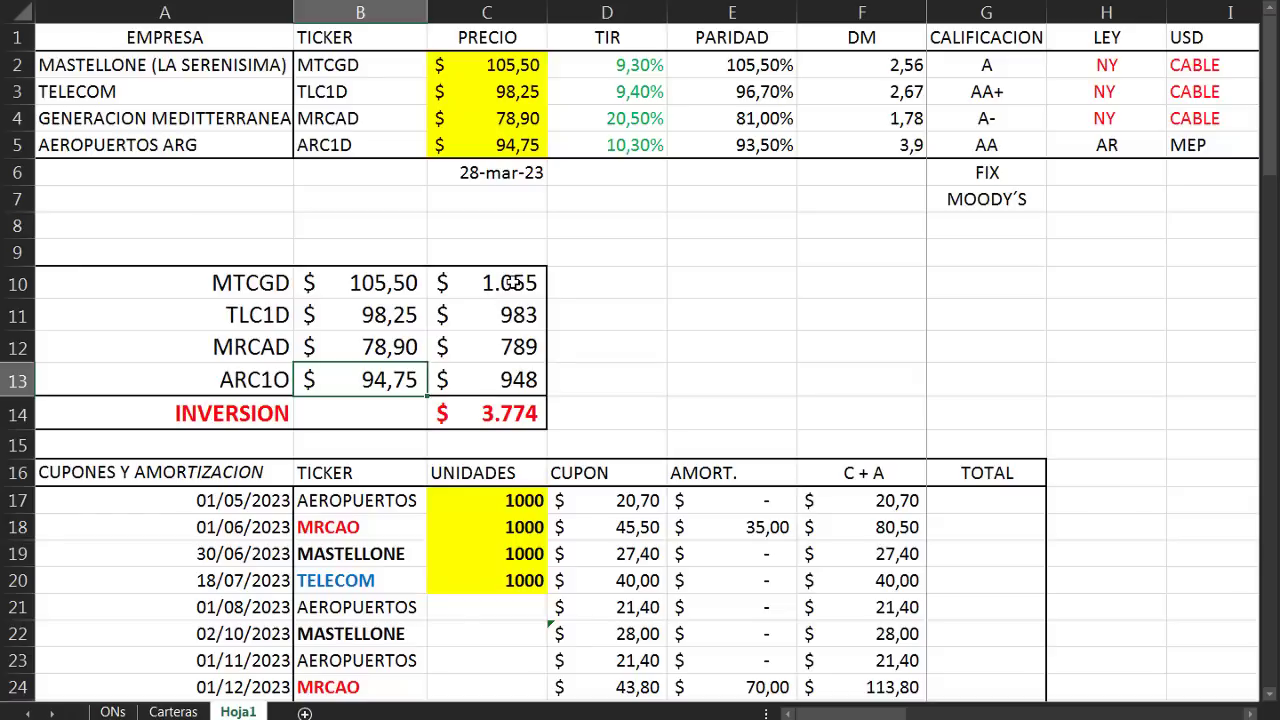
click(520, 500)
click(521, 530)
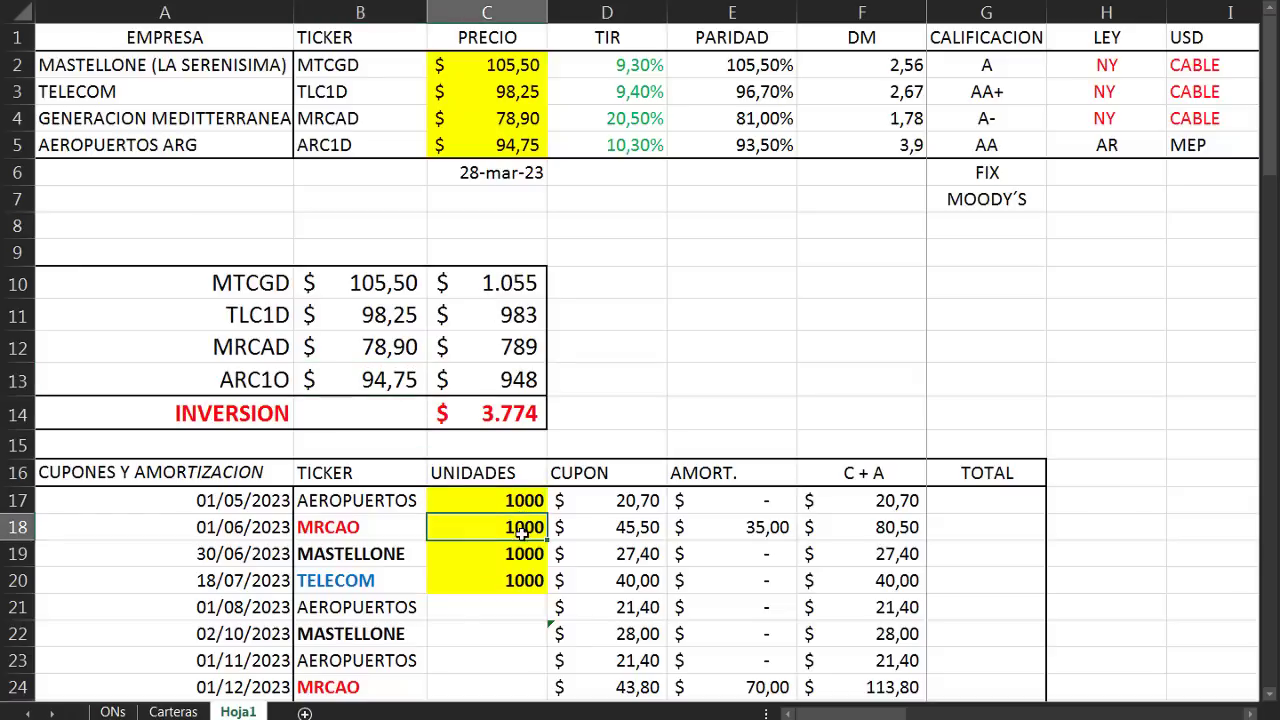
click(517, 556)
click(516, 579)
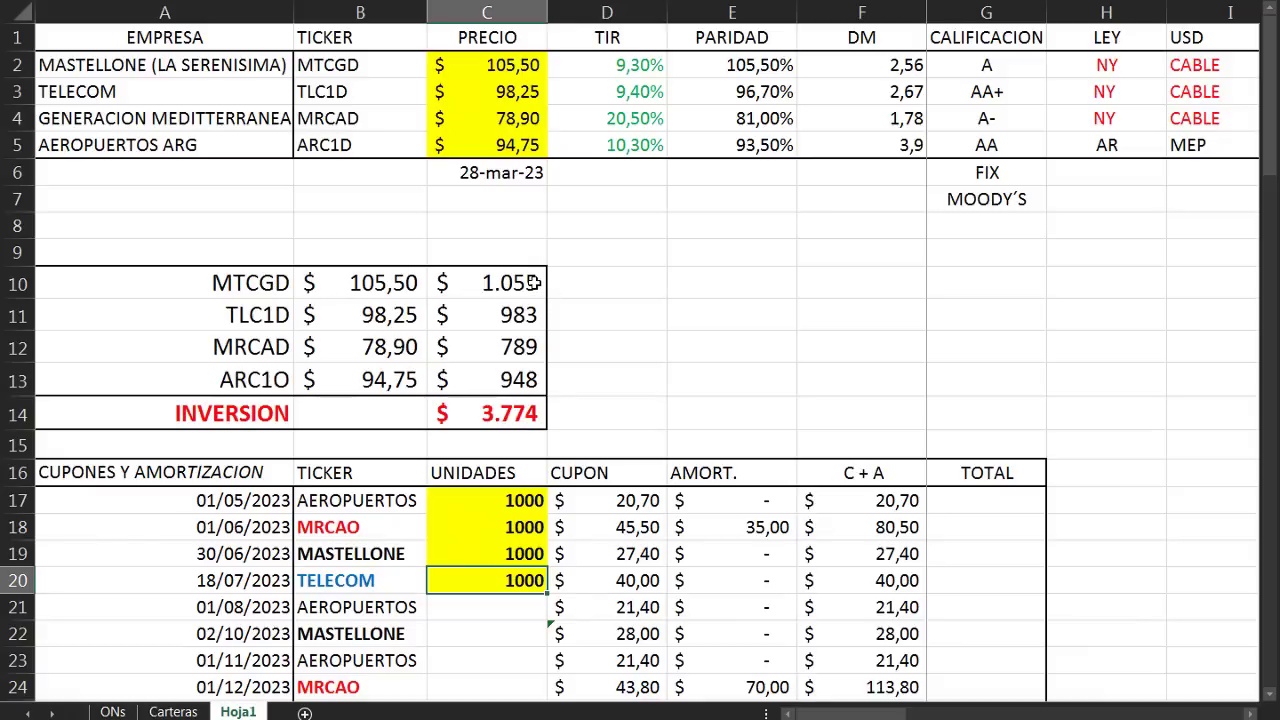
Set Mastellone's units in C19 to 500 and check the MTCGD amount in the investment table.
click(405, 553)
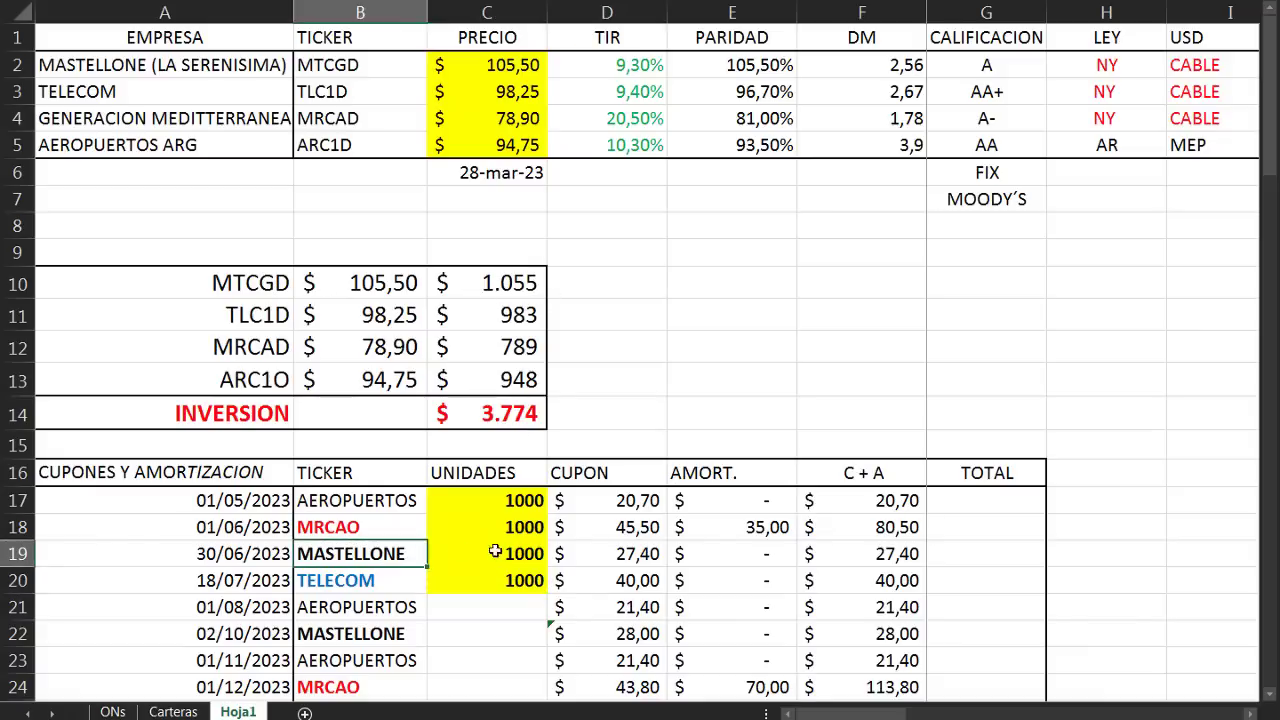
click(496, 551)
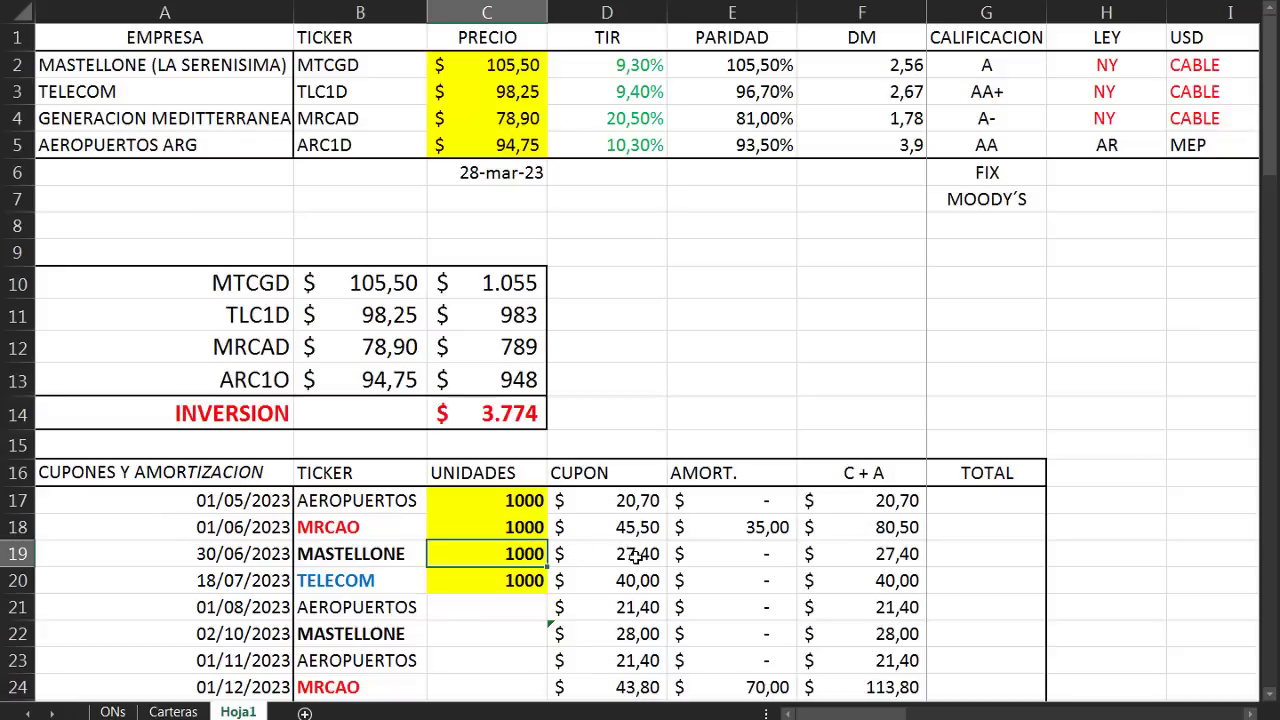
text(100)
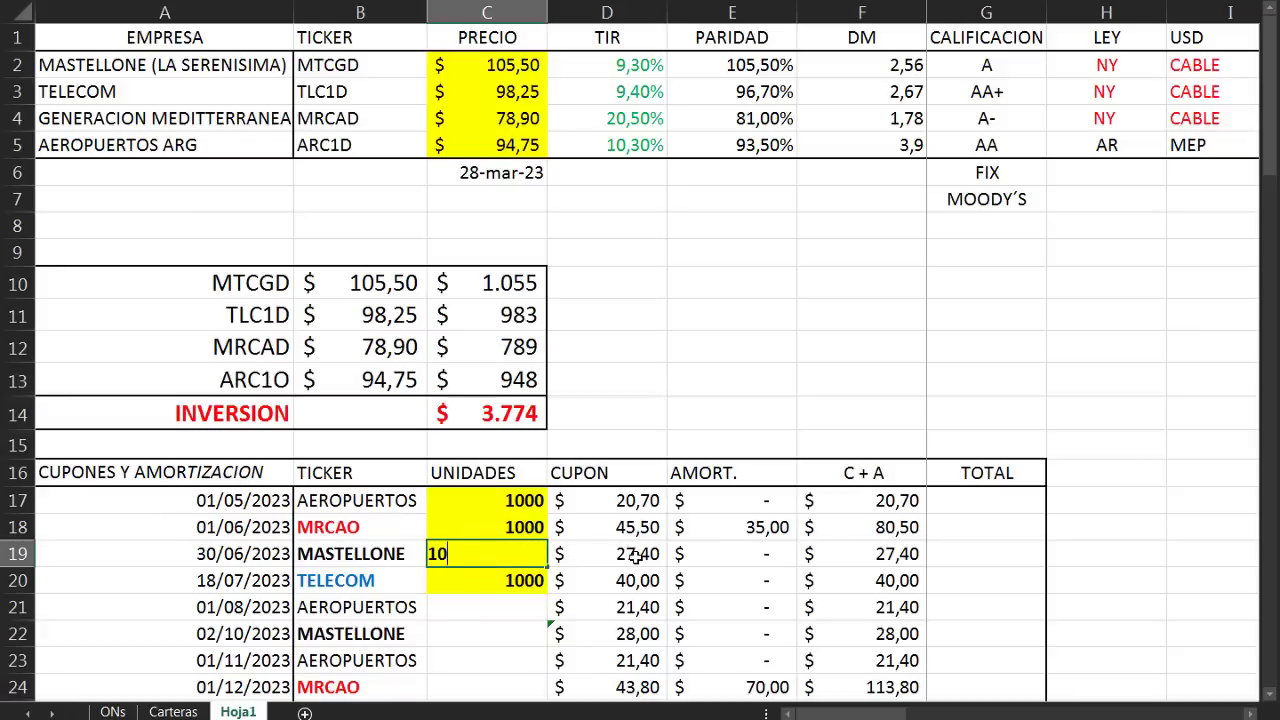
key(BackSpace)
key(BackSpace)
key(BackSpace)
text(500)
key(Return)
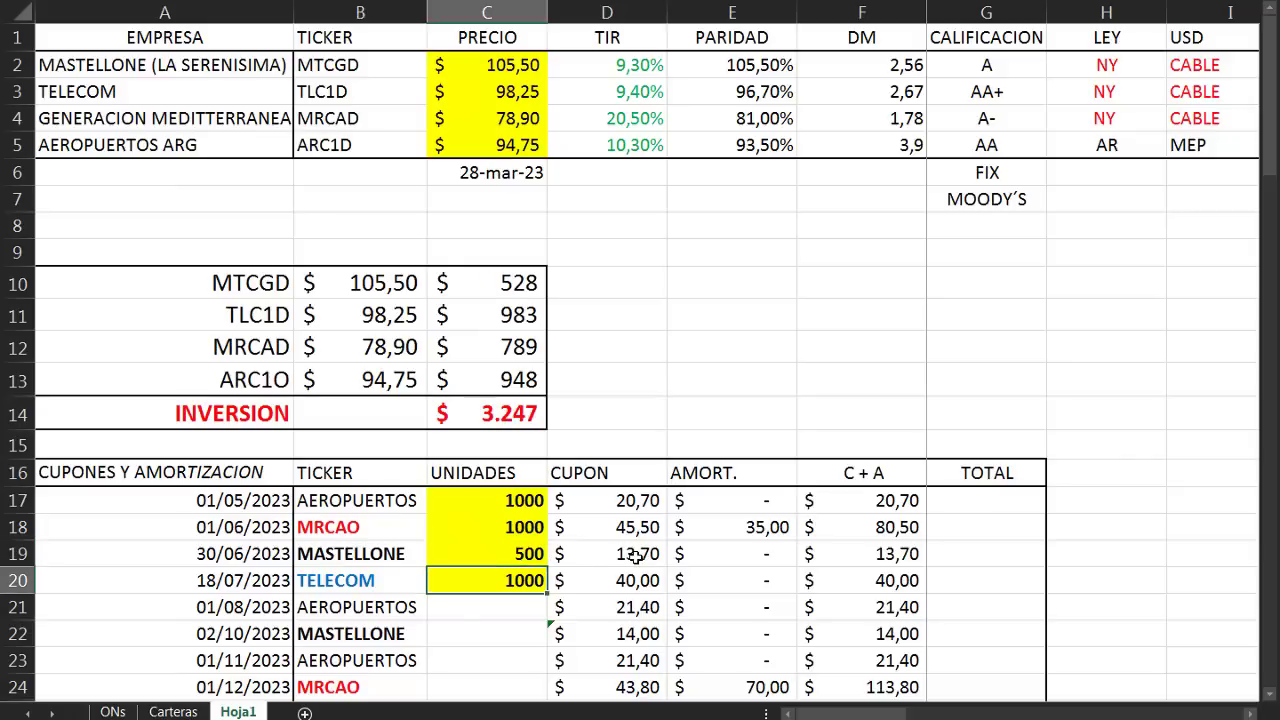
click(522, 282)
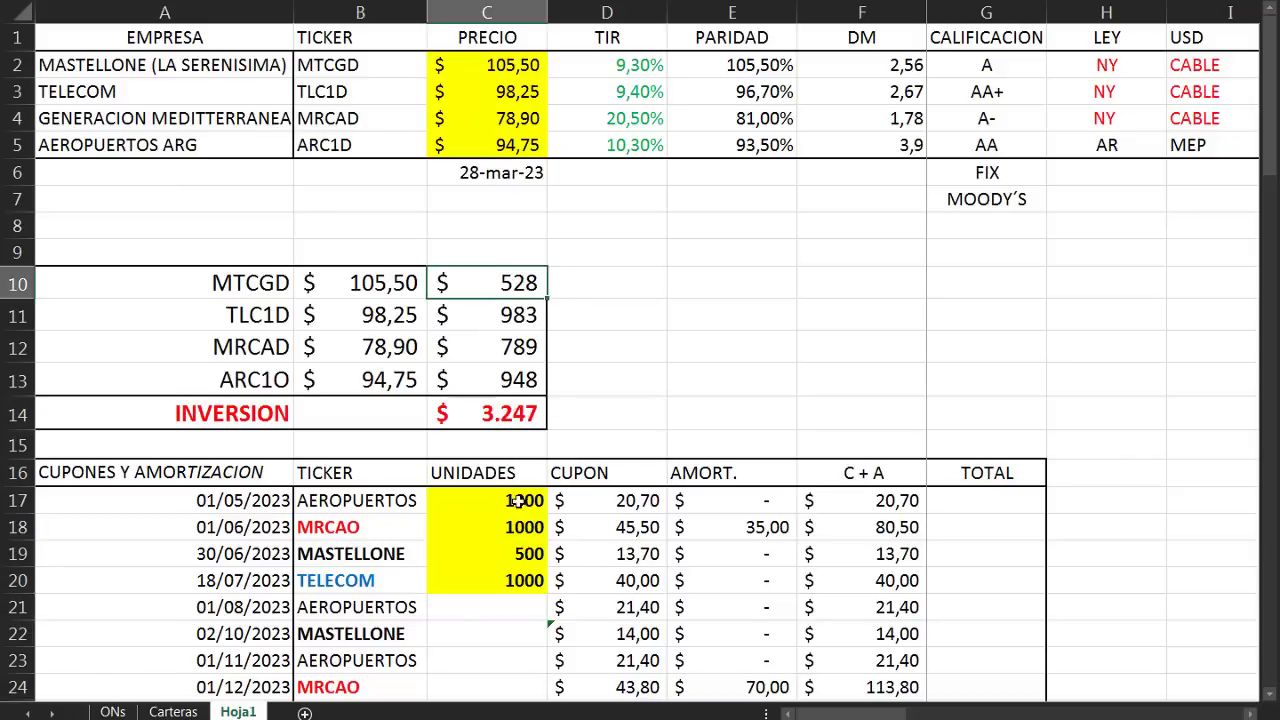
click(527, 563)
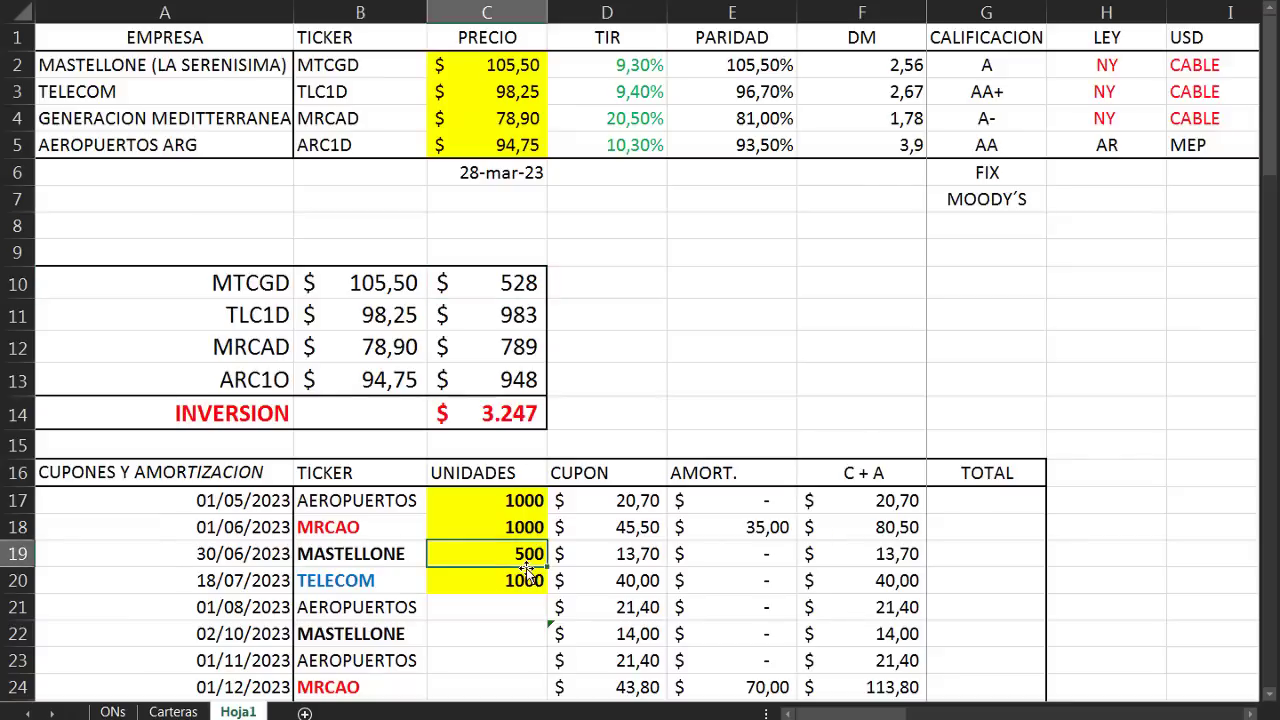
click(503, 282)
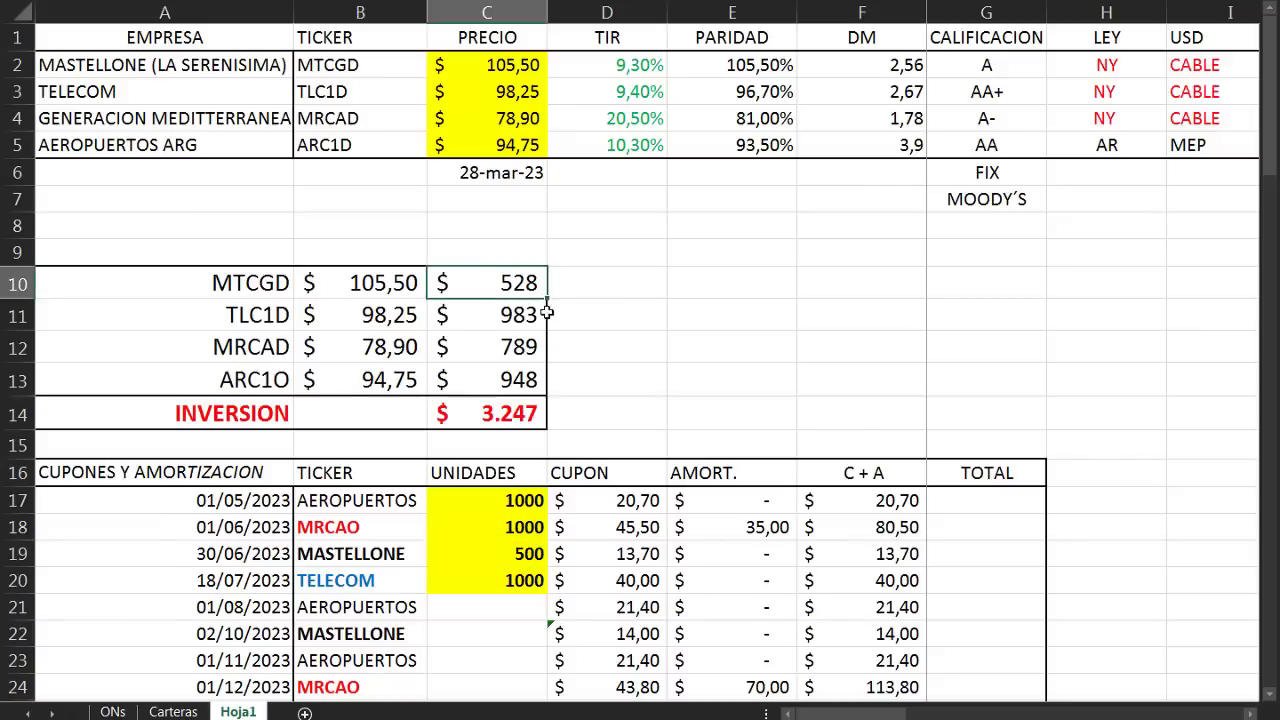
click(510, 553)
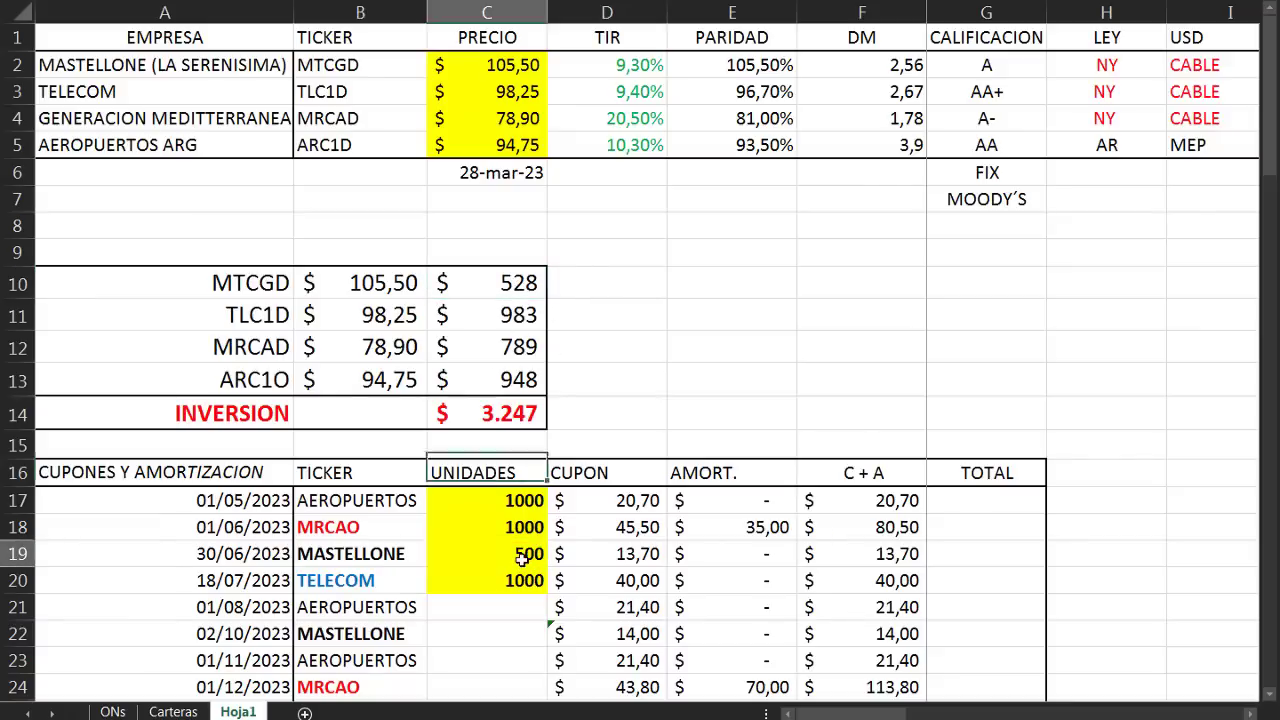
click(390, 554)
Set MRCAO's units in C18 to 1 and compare them with the other bonds' units.
click(392, 527)
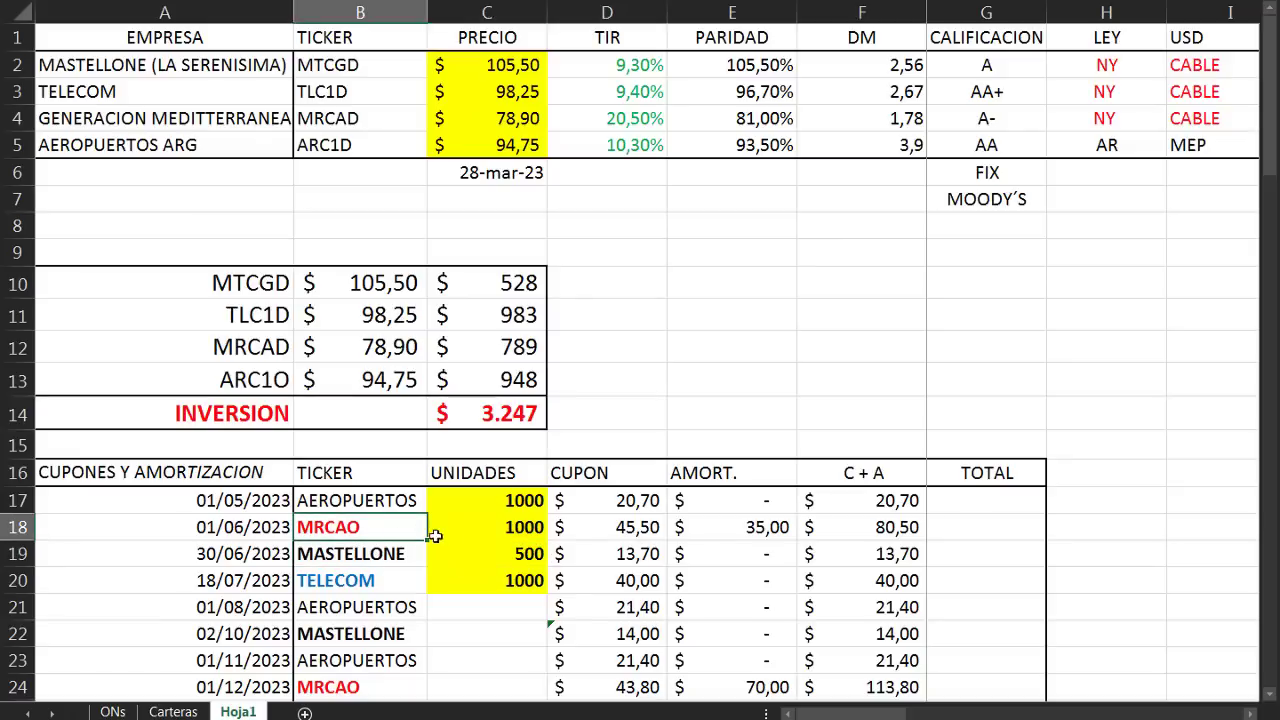
click(511, 529)
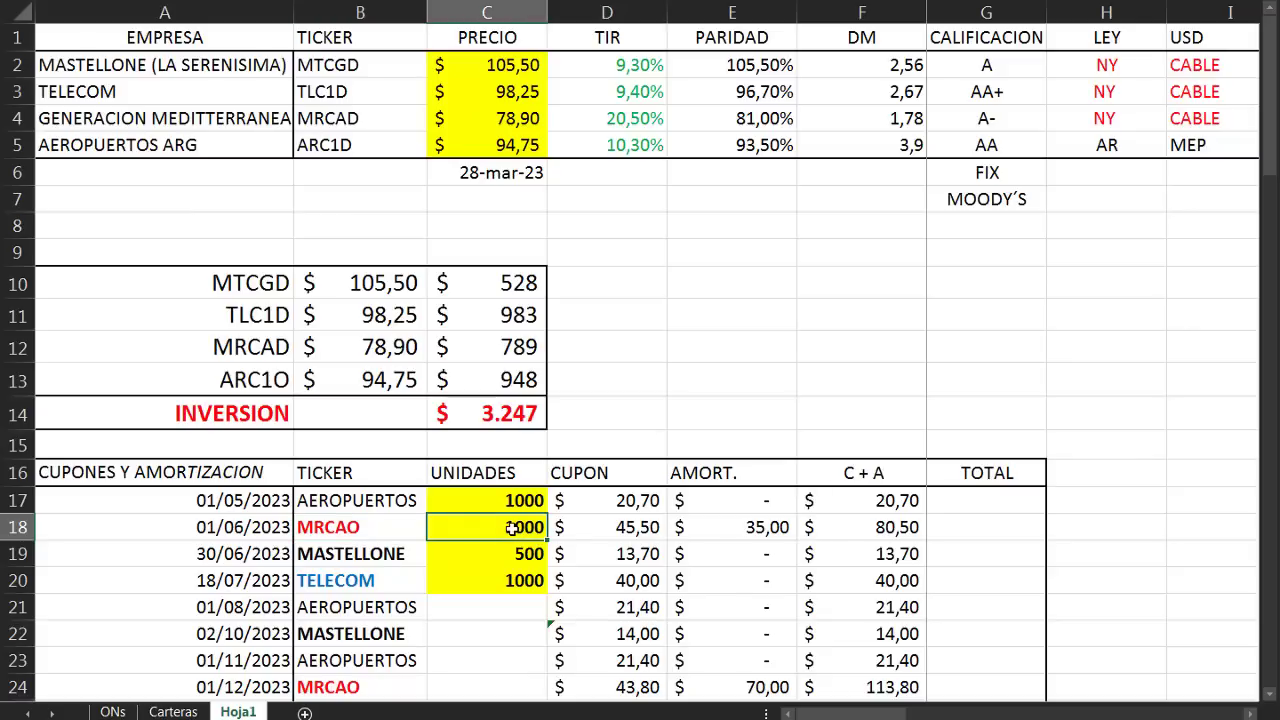
text(1)
click(607, 415)
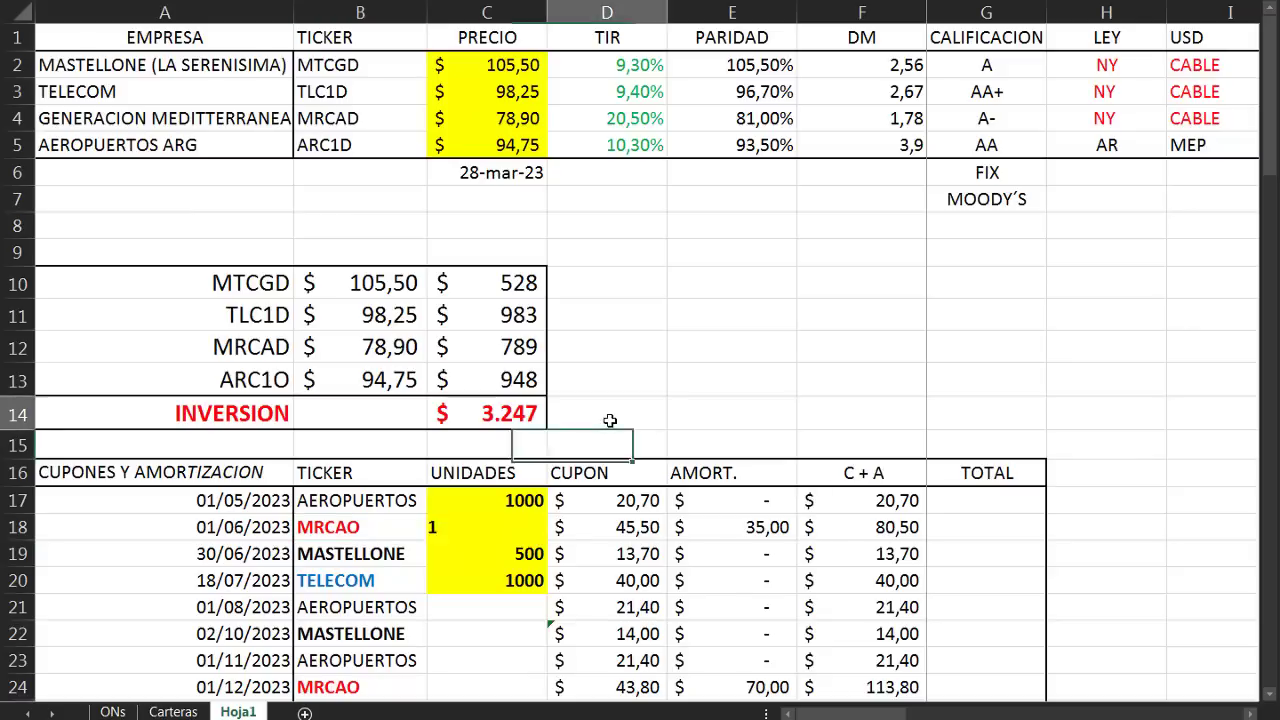
click(515, 505)
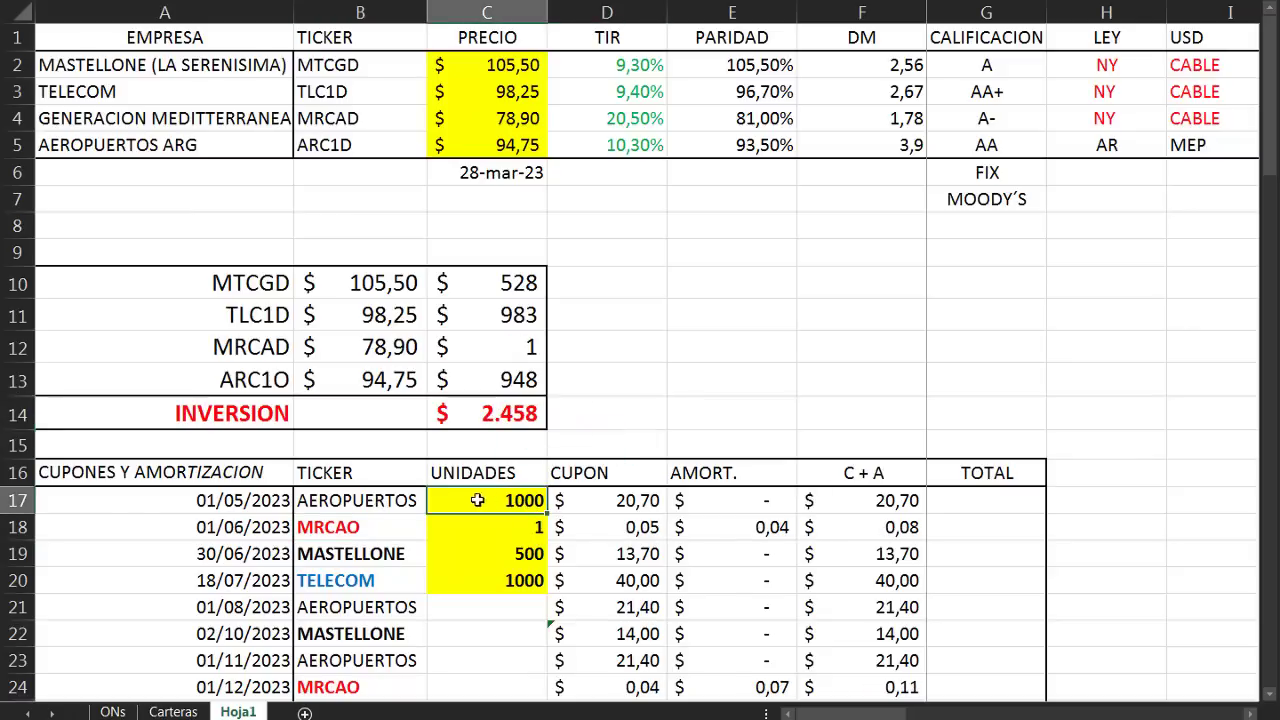
click(491, 580)
Set the MRCAO units in C18 and the Mastellone units in C19 back to 1000.
click(483, 535)
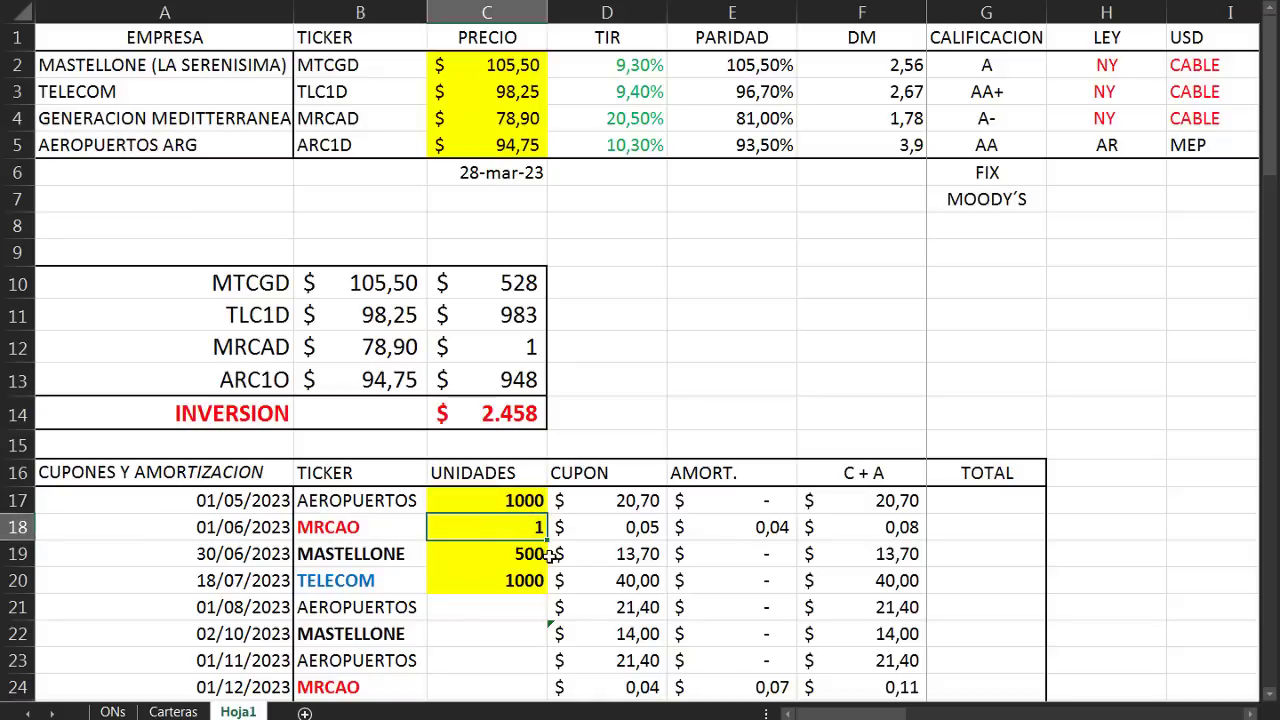
text(1000)
key(Return)
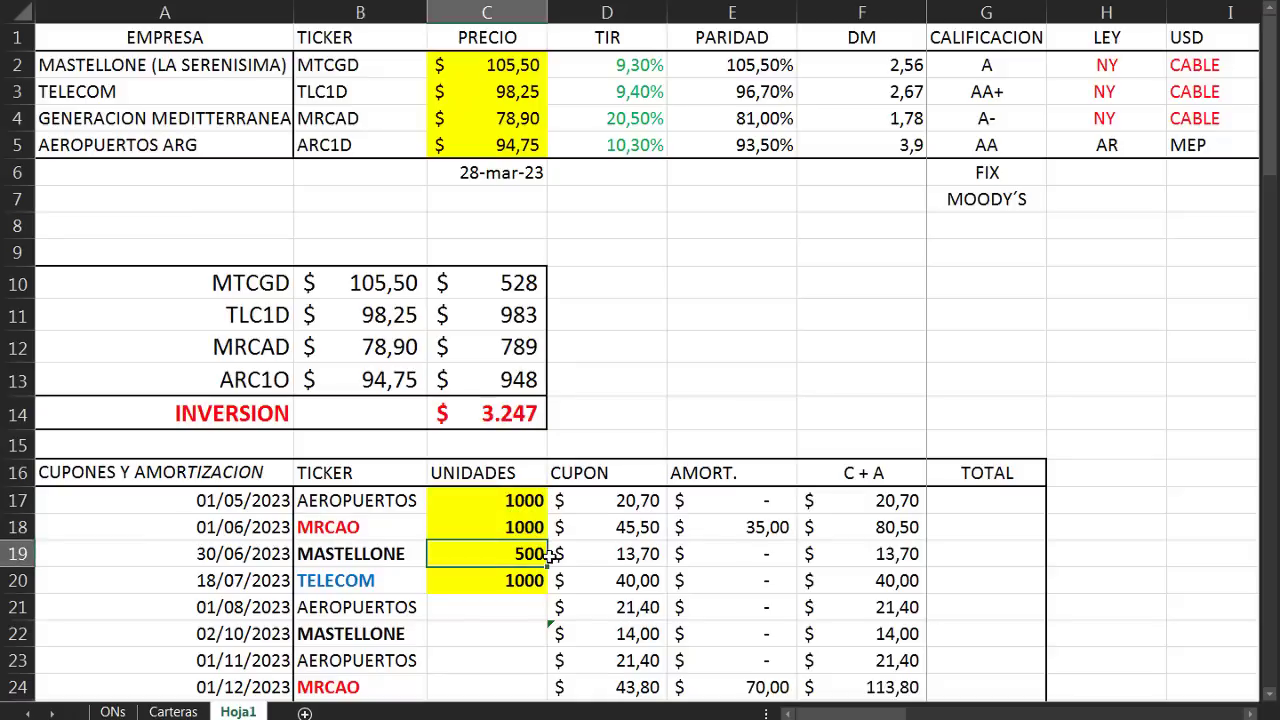
text(100)
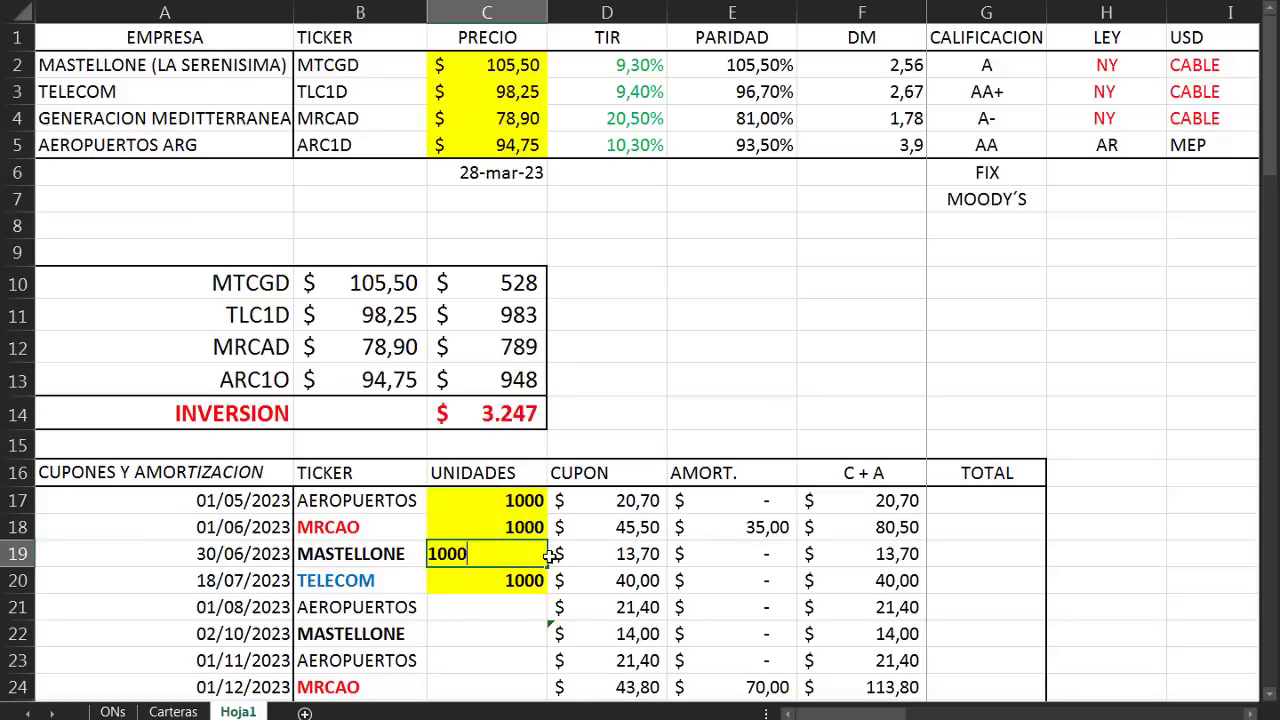
text(0)
key(Return)
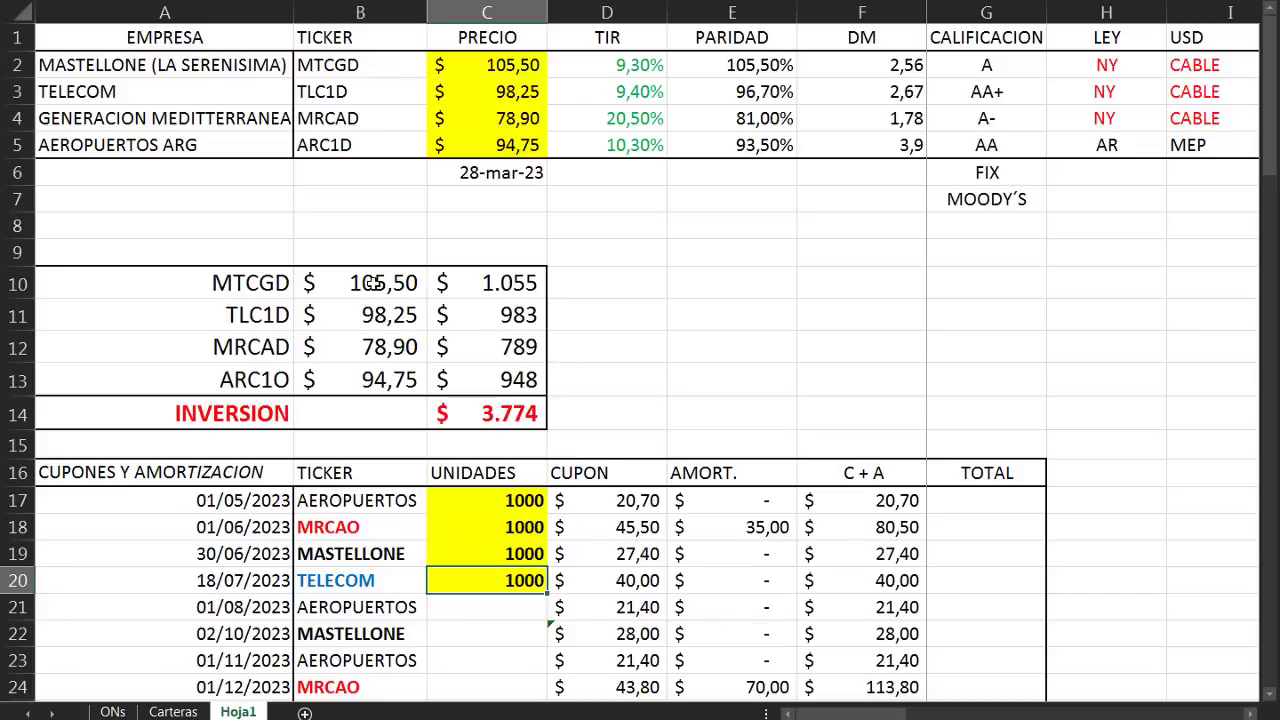
Review the linked prices in B11 to B13, Mastellone's source price in C2 and the INVERSION total.
click(362, 316)
click(350, 348)
click(345, 380)
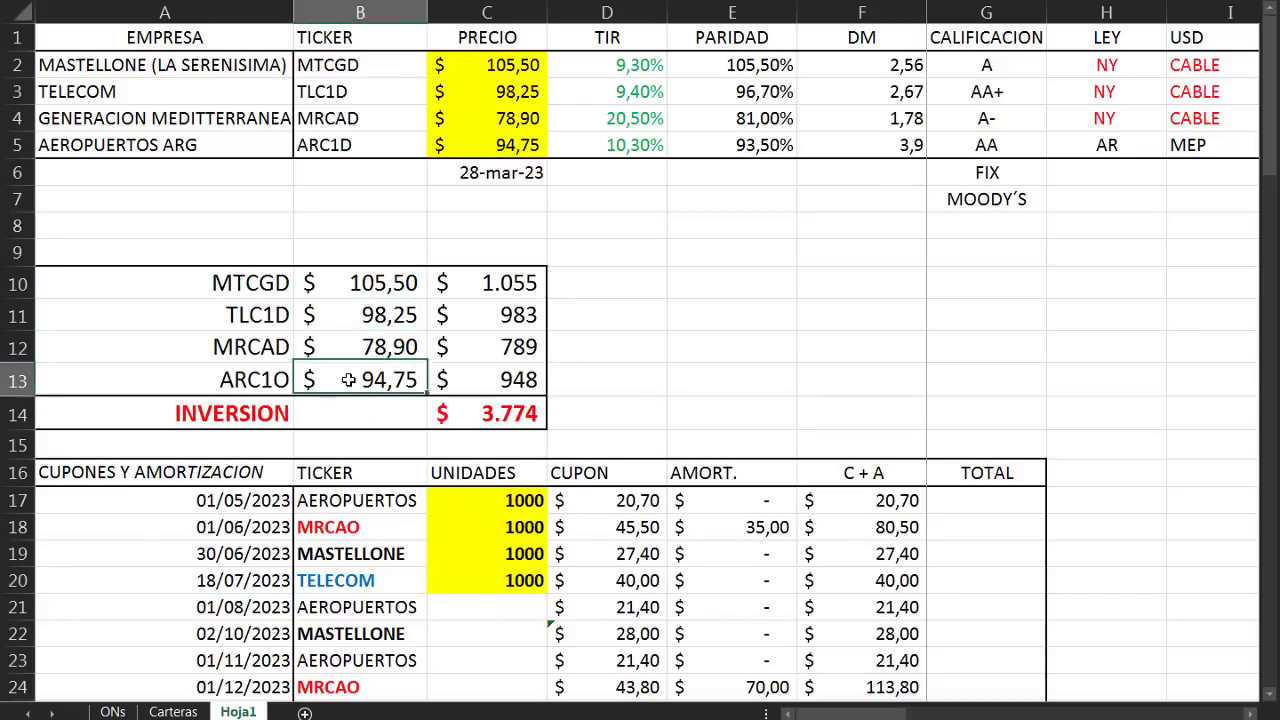
click(513, 66)
click(480, 413)
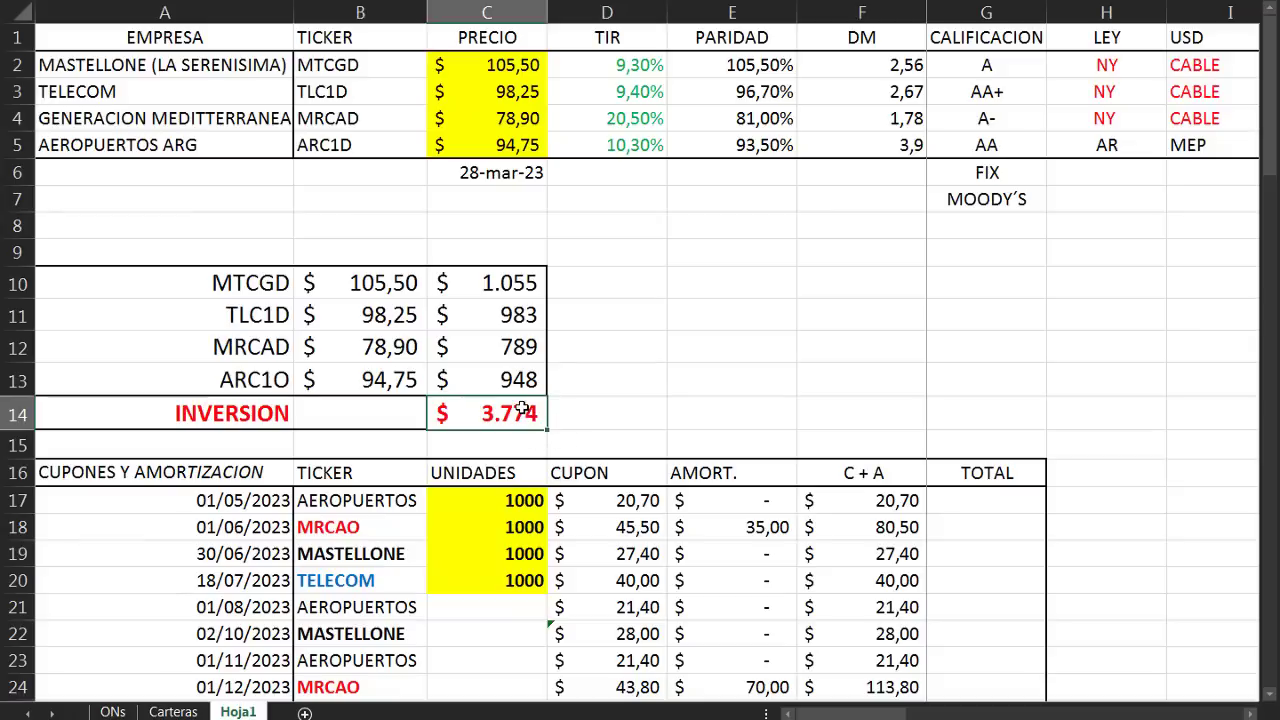
Examine the date, coupon and units of the 01/05/2023 Aeropuertos payment in the schedule.
scroll(495, 405, down, 1)
scroll(509, 333, down, 1)
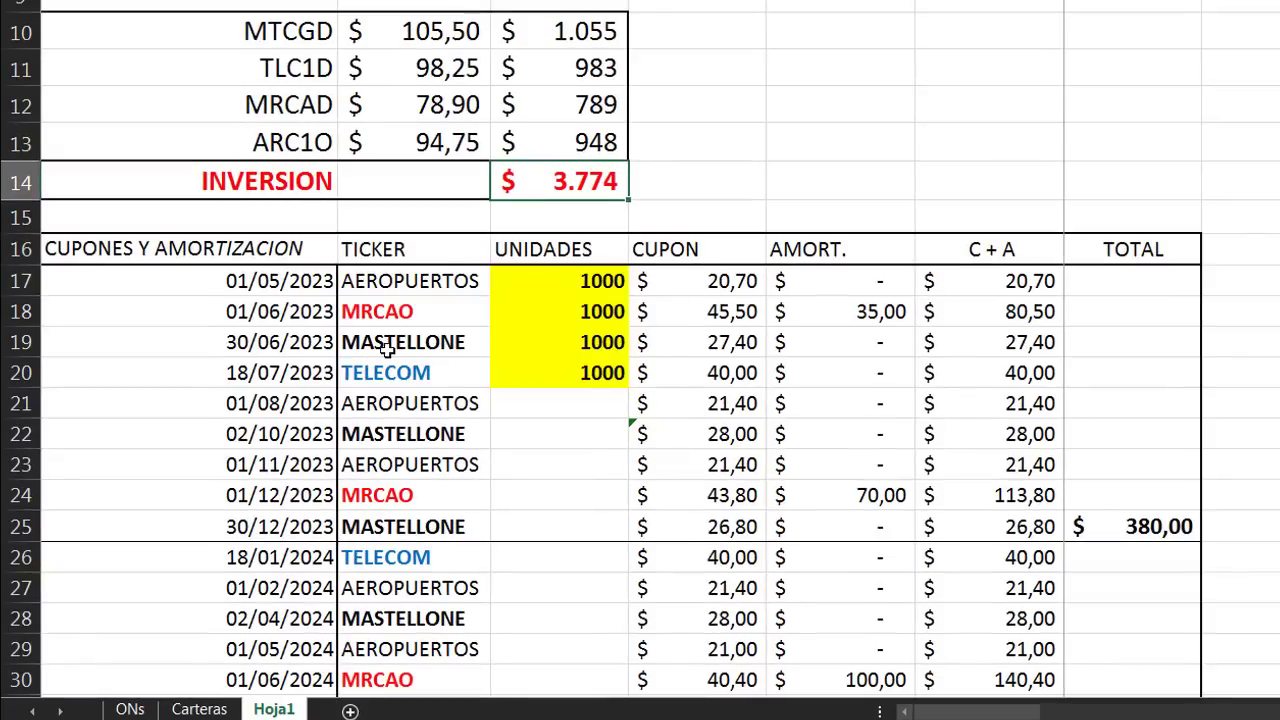
click(258, 284)
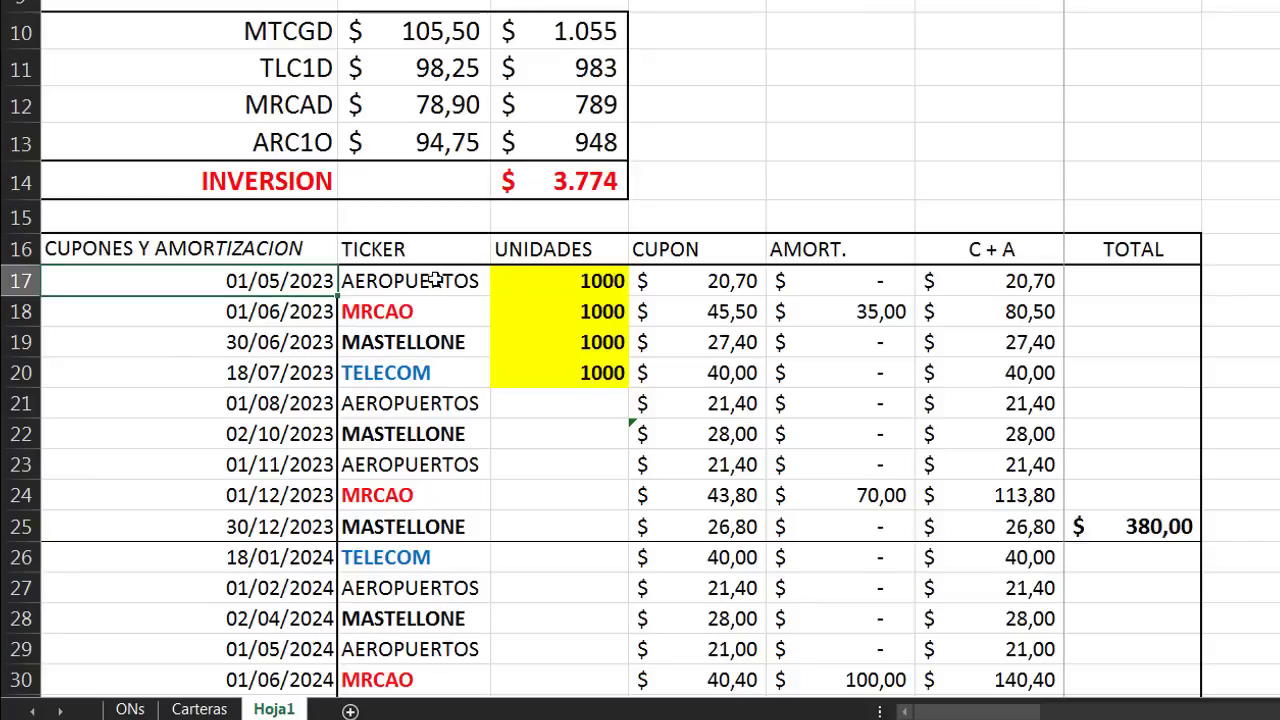
click(750, 281)
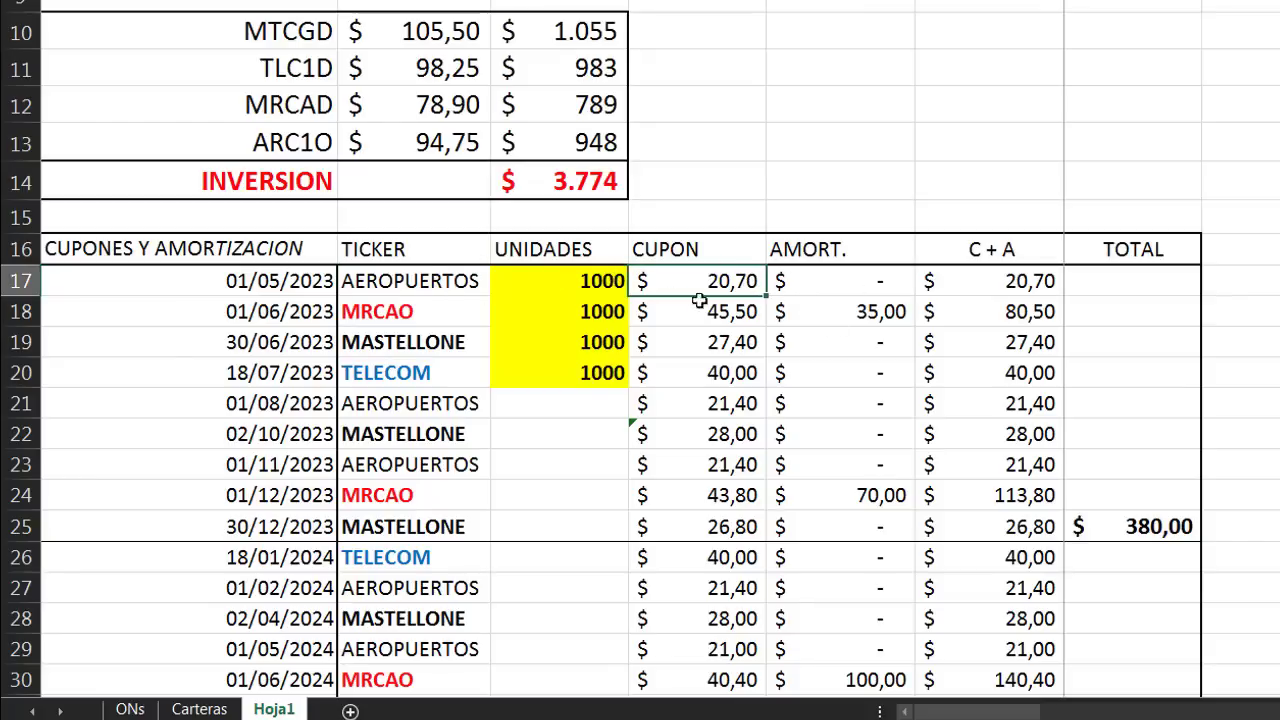
click(605, 281)
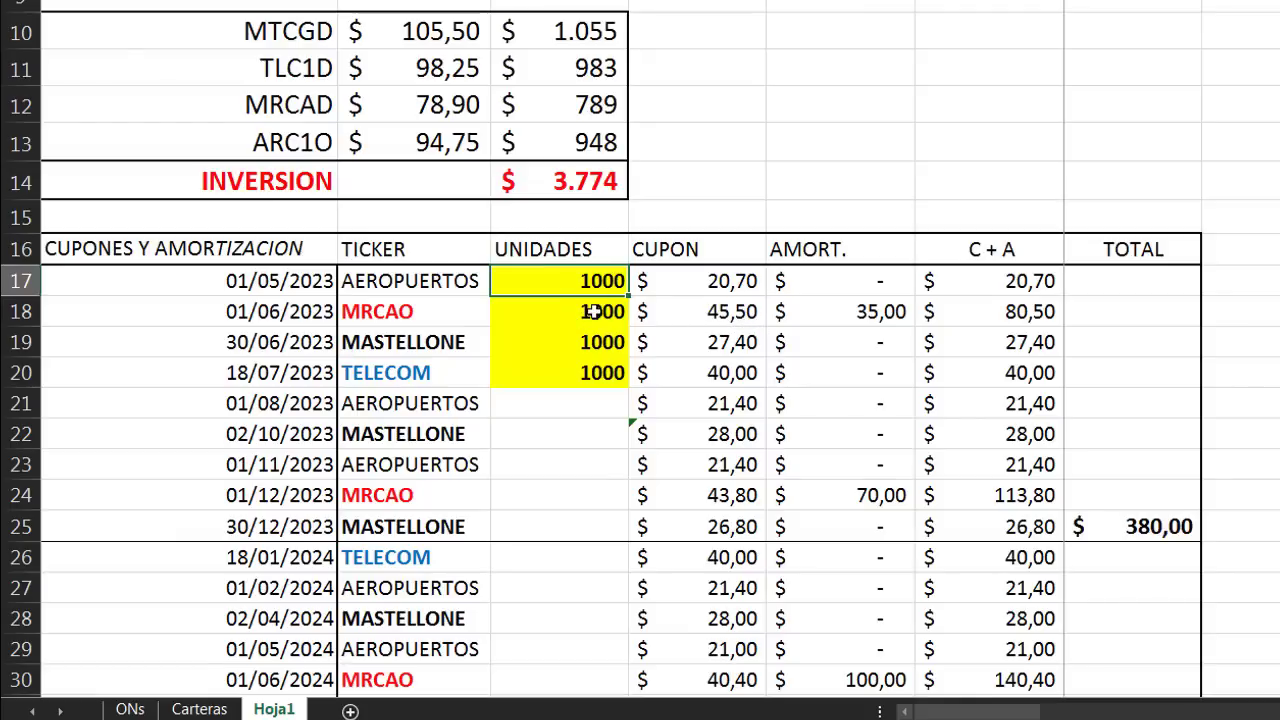
Set MRCAO's units in C18 to 100 and check its 01/06/2023 coupon.
click(600, 310)
text(1)
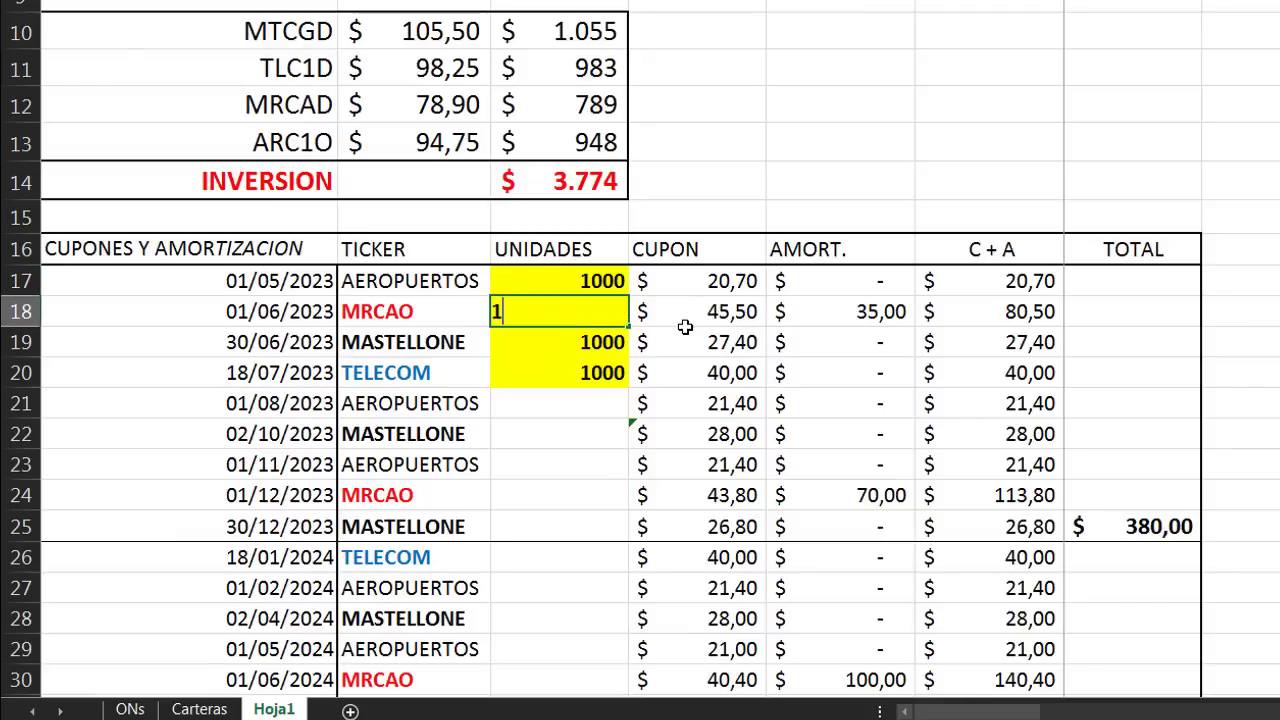
key(Return)
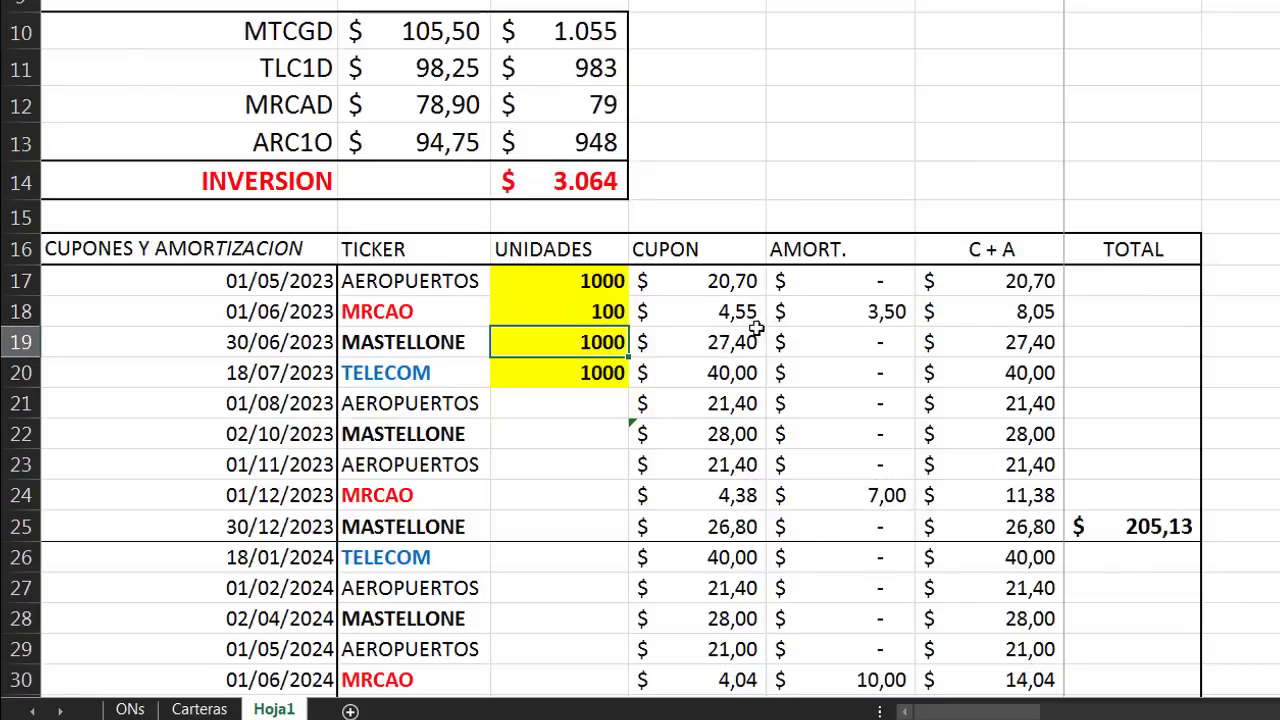
key(Up)
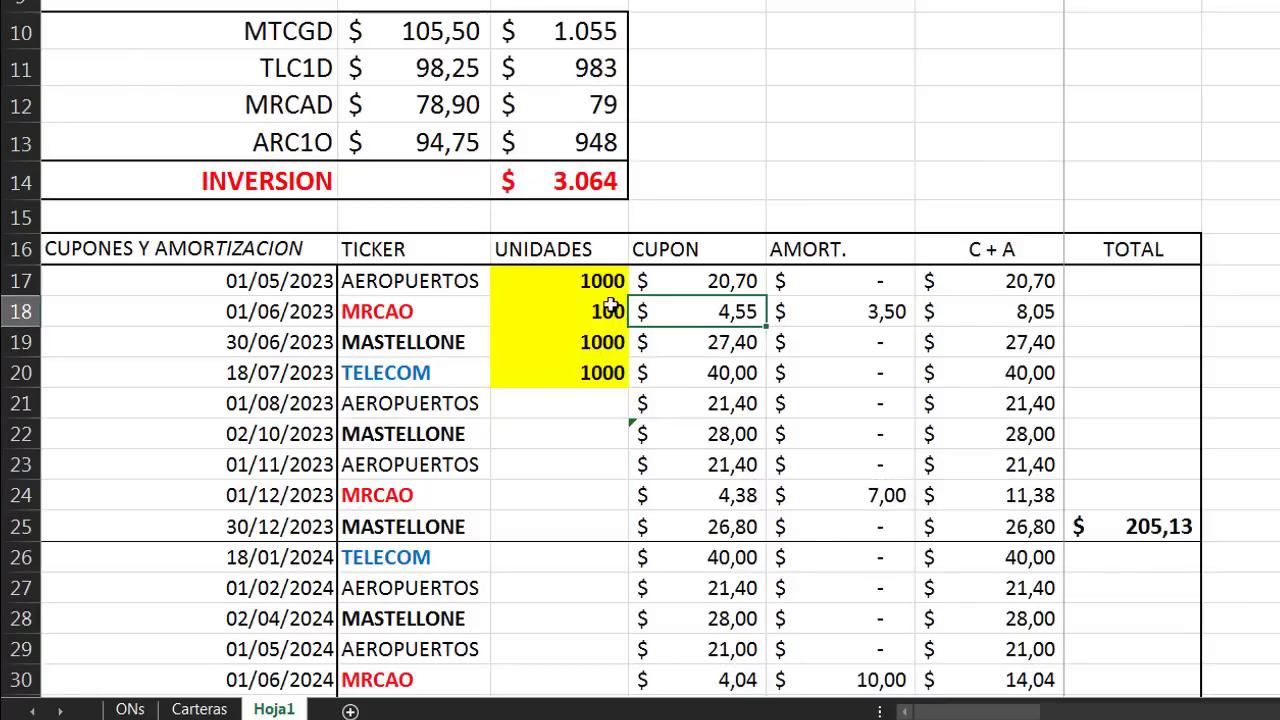
Set MRCAO's units in C18 back to 1000 and check the linked coupon in D18.
text(100)
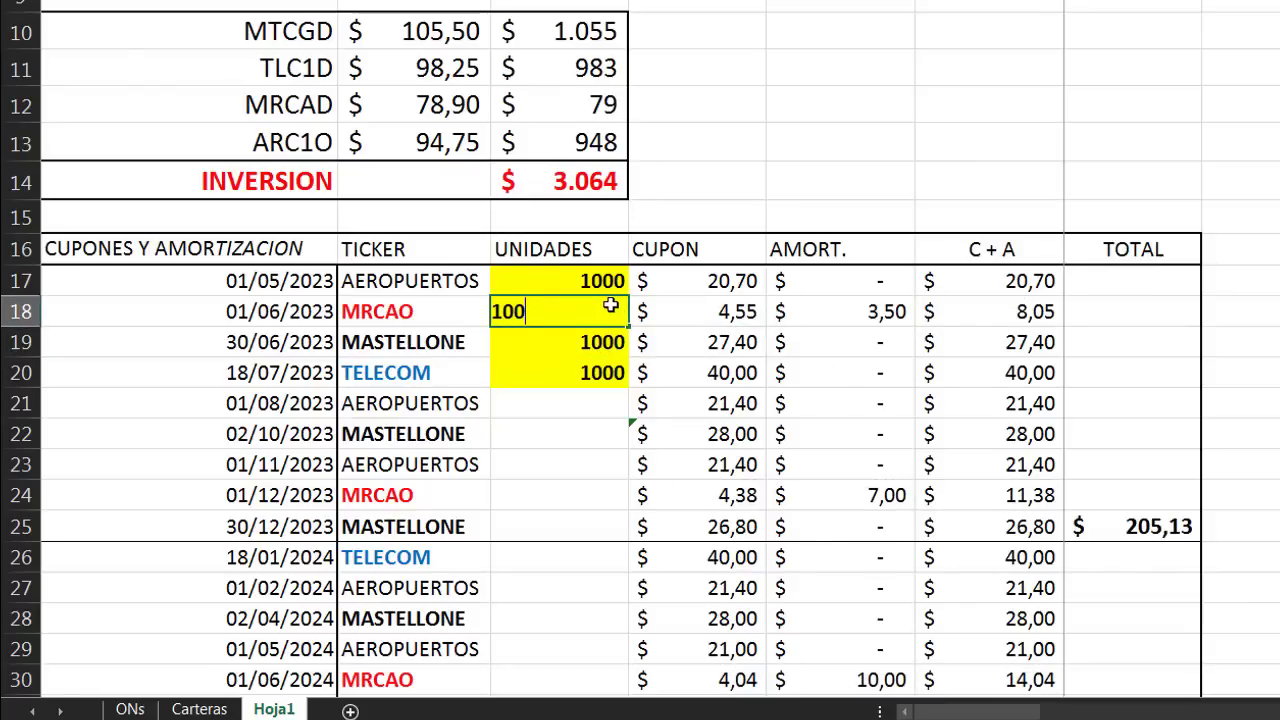
text(0)
key(Return)
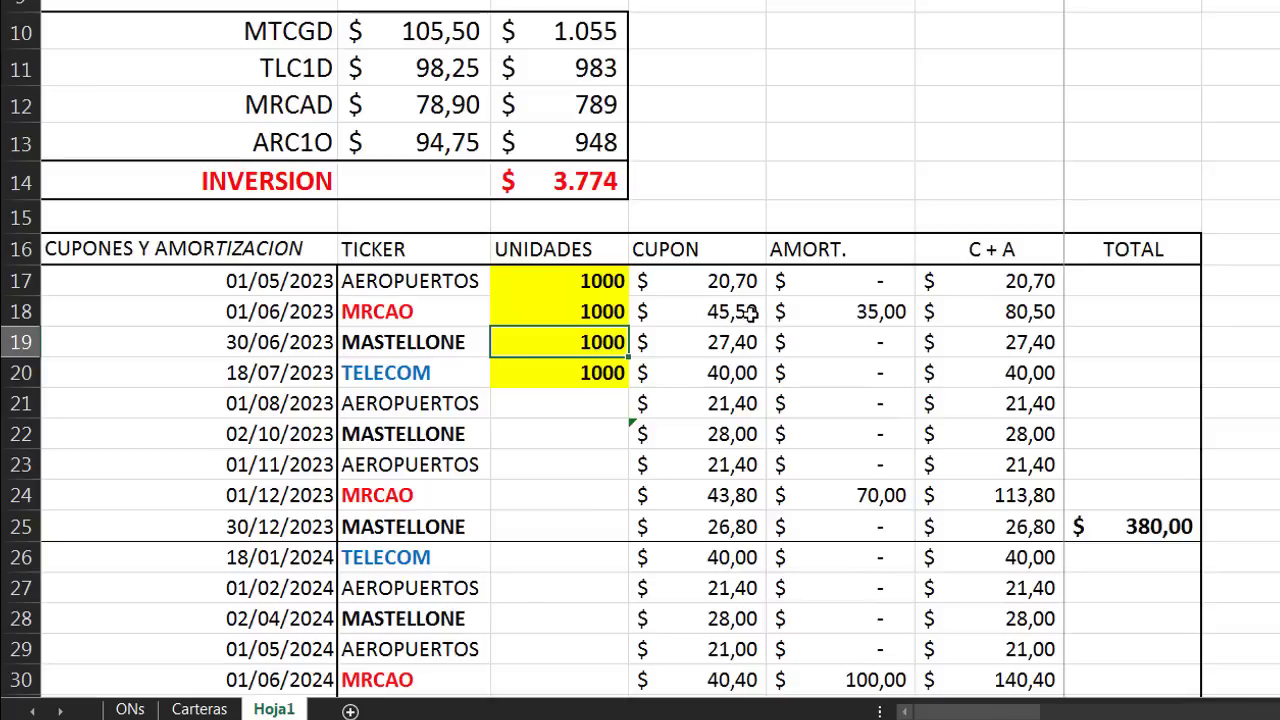
click(745, 314)
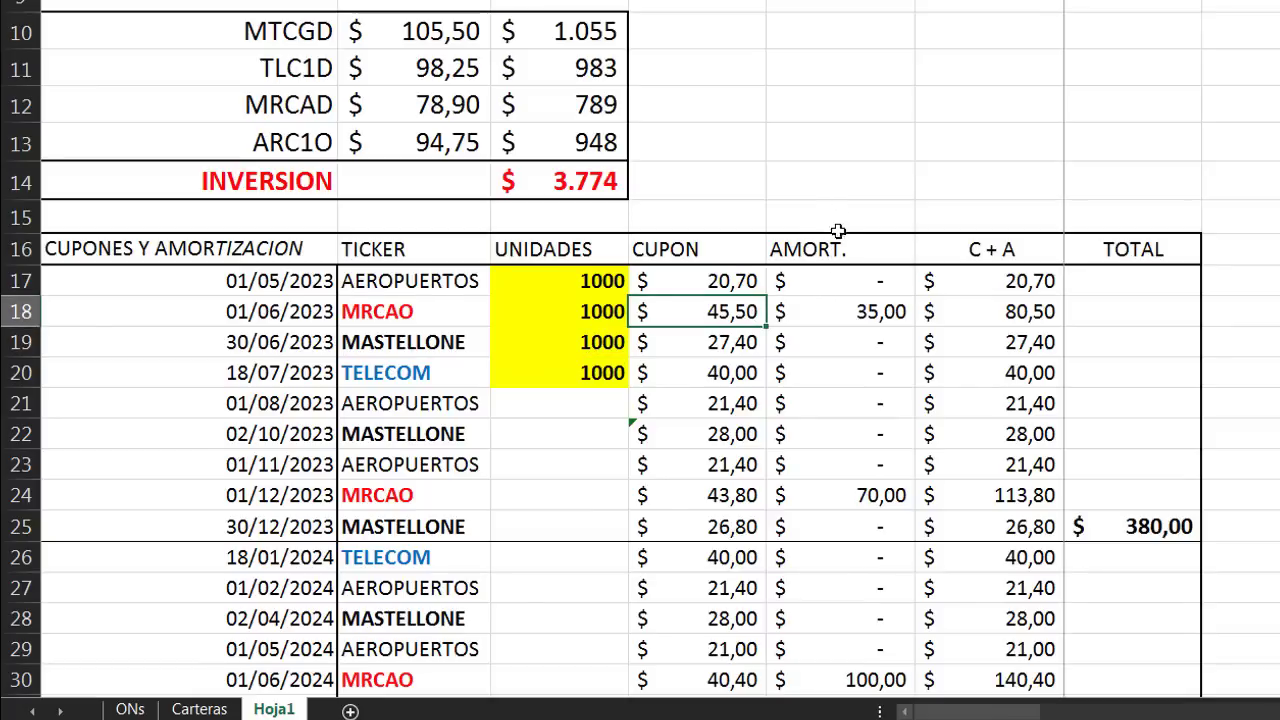
Review the coupon, amortization and combined C + A amount of MRCAO's 01/06/2023 payment in row 18.
click(870, 311)
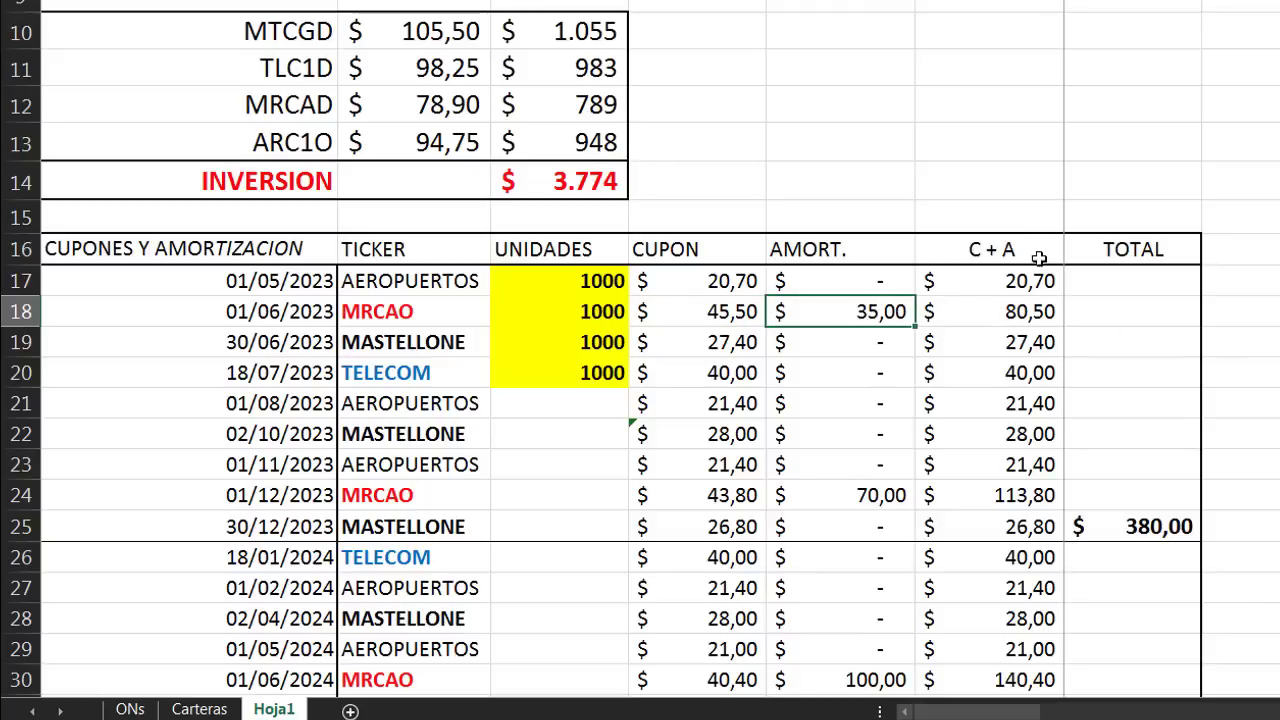
click(705, 311)
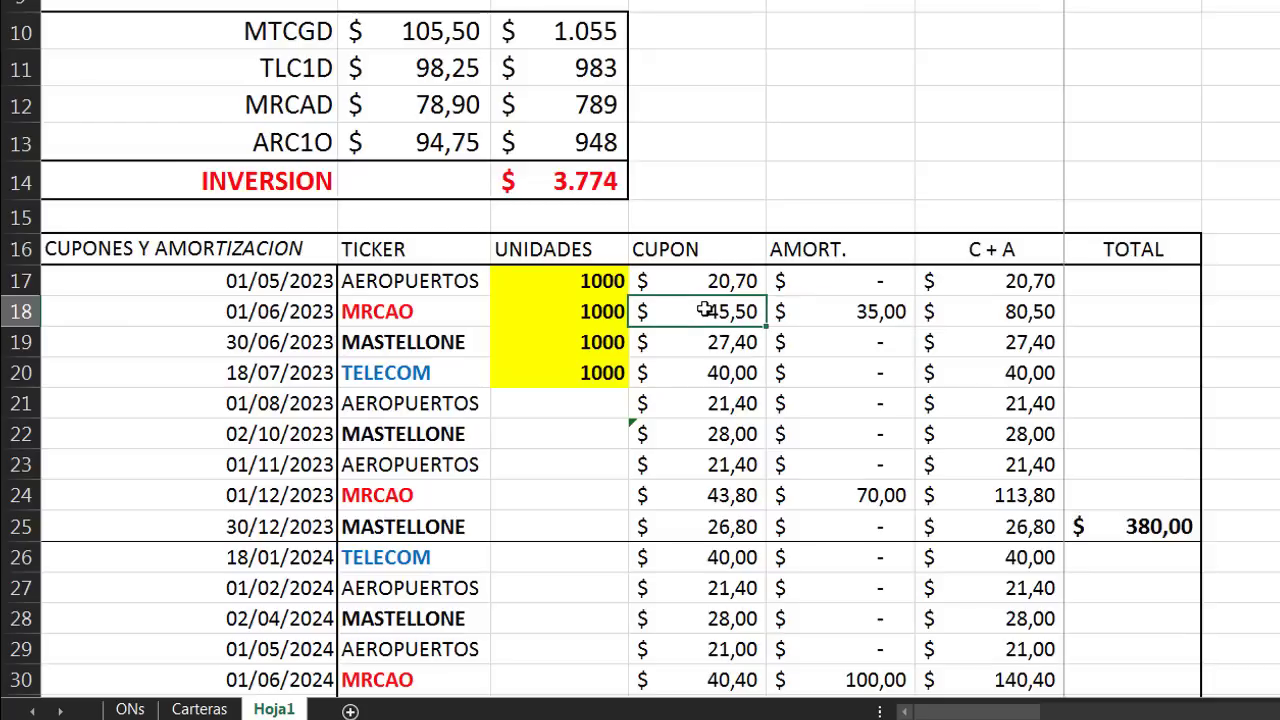
click(862, 311)
click(1028, 310)
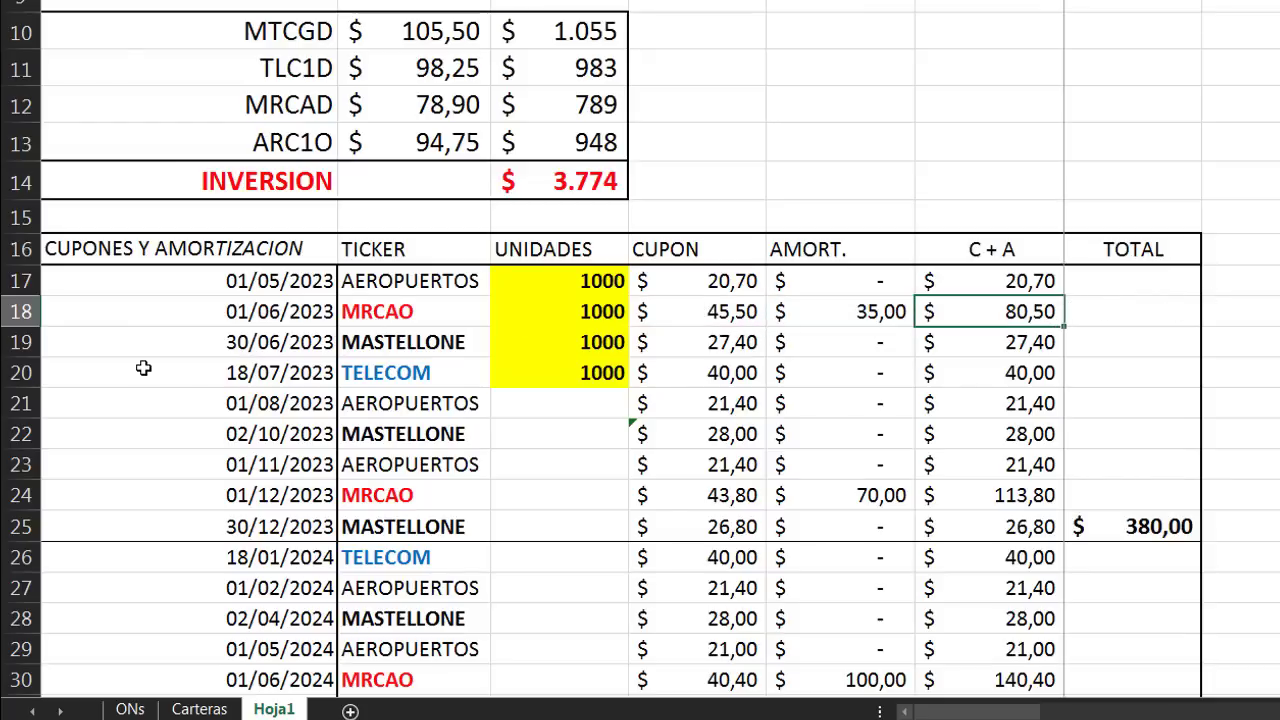
Examine the date, coupon and units of Mastellone's 30/06/2023 payment and the units of Telecom's 18/07/2023 payment.
click(240, 345)
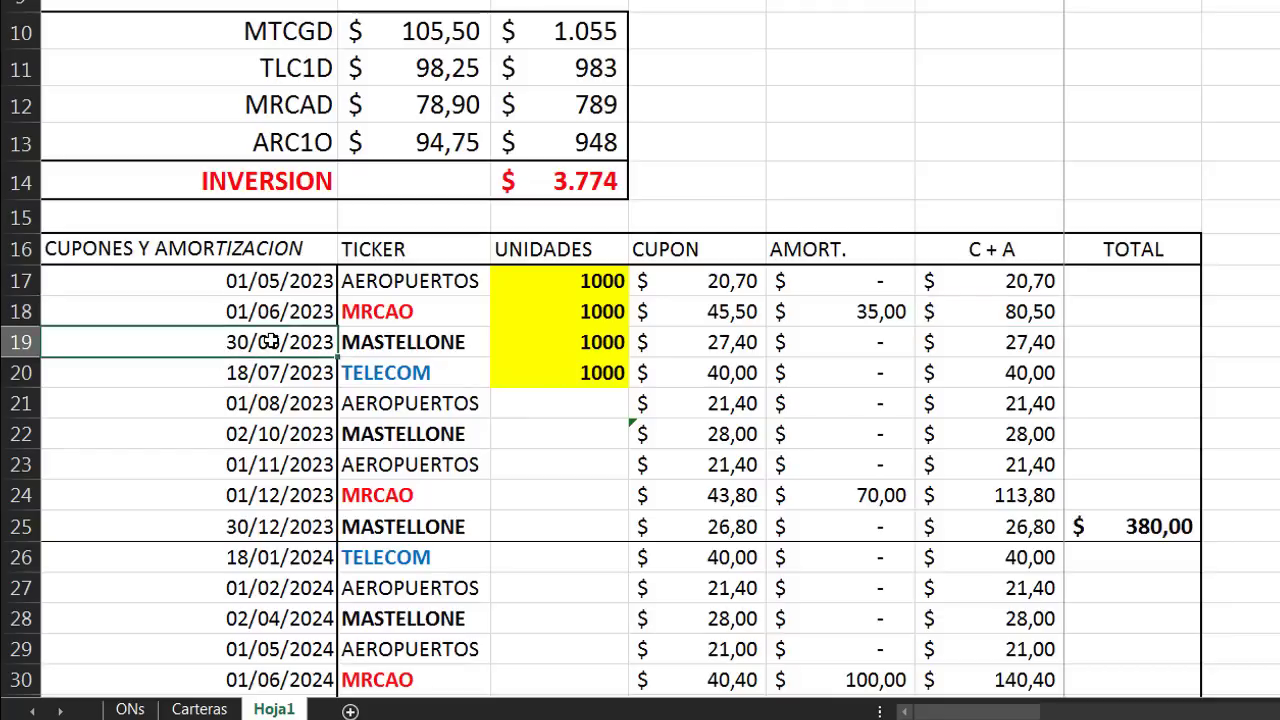
click(750, 344)
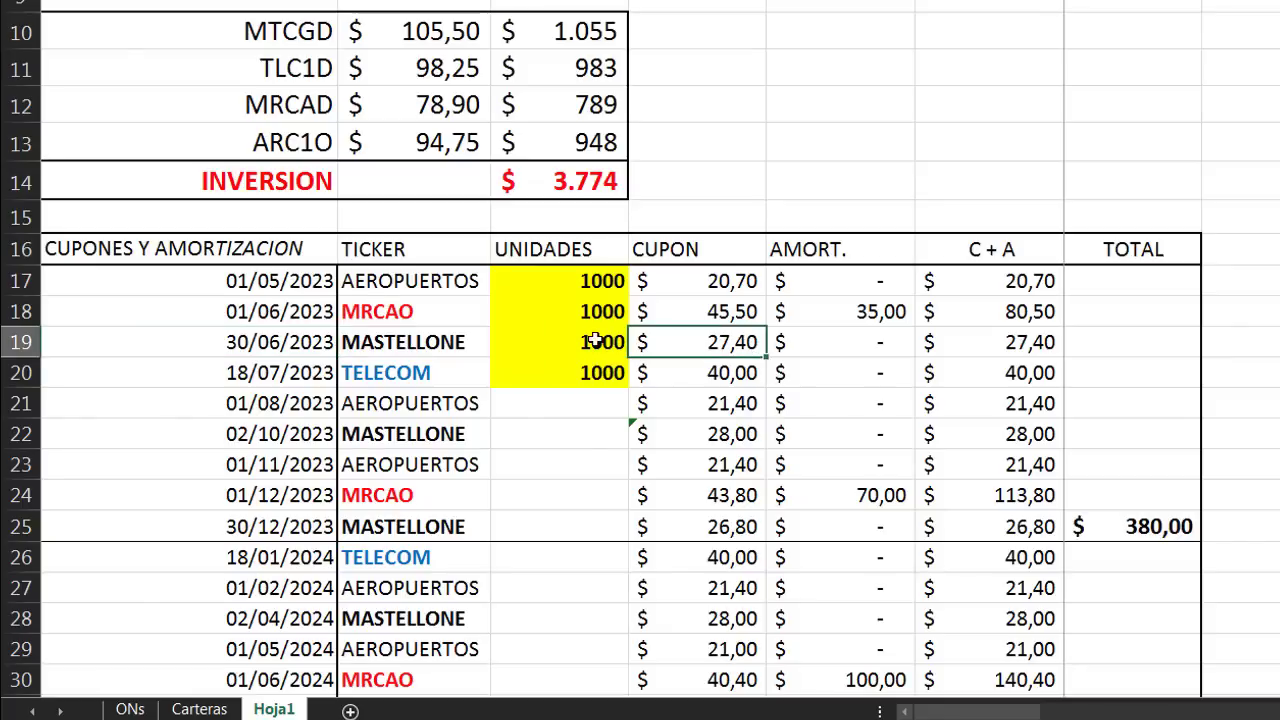
click(600, 343)
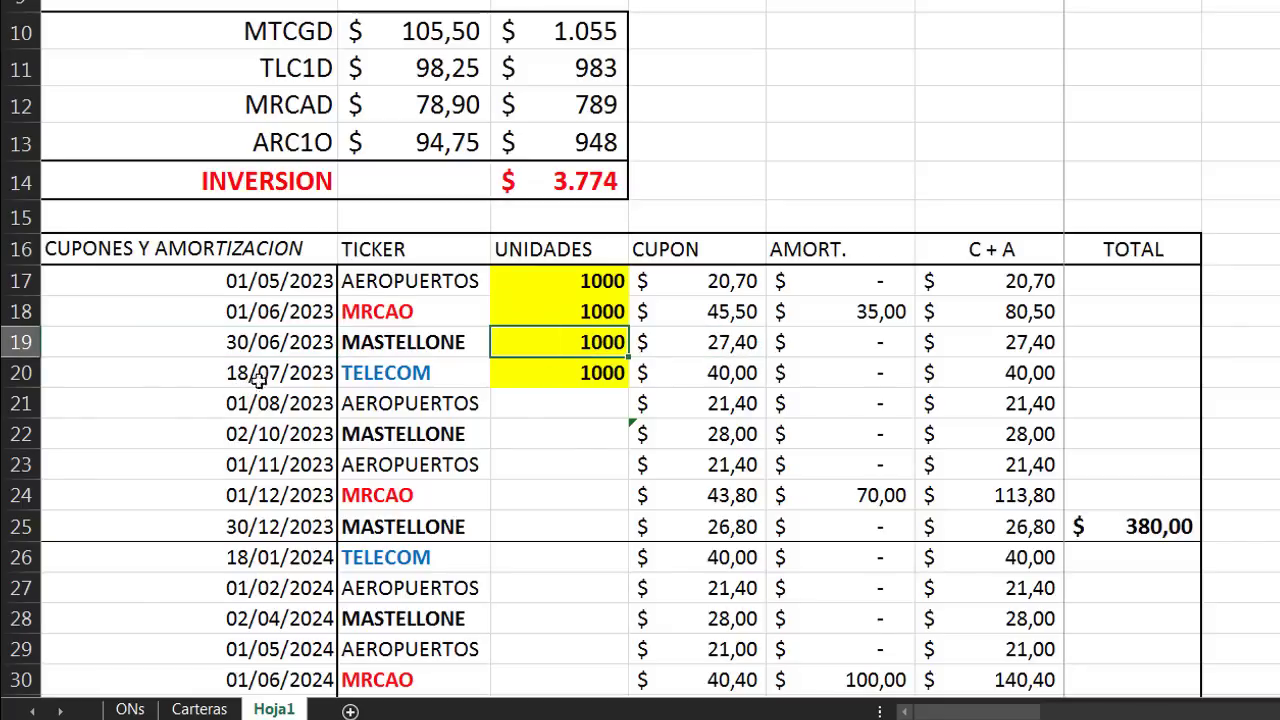
click(560, 372)
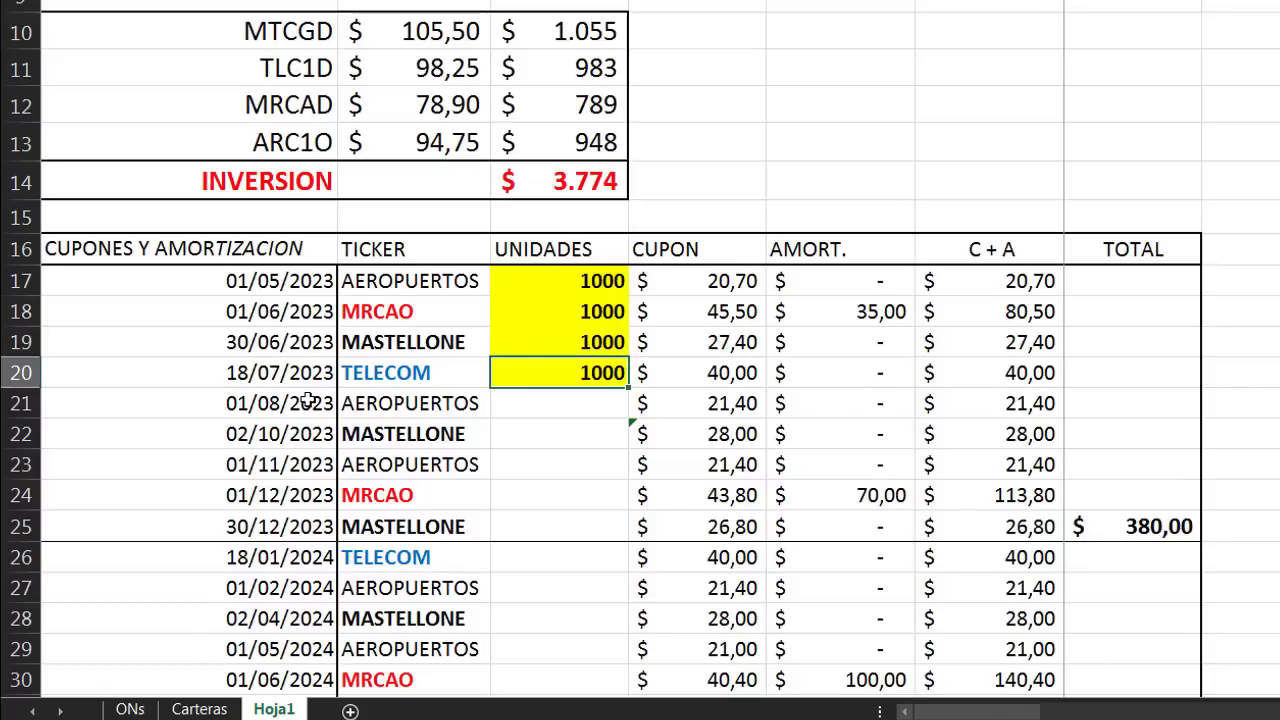
Go through the remaining 2023 payments from Aeropuertos on 01/08/2023 to MRCAO's 01/12/2023 amortization in E24.
click(470, 411)
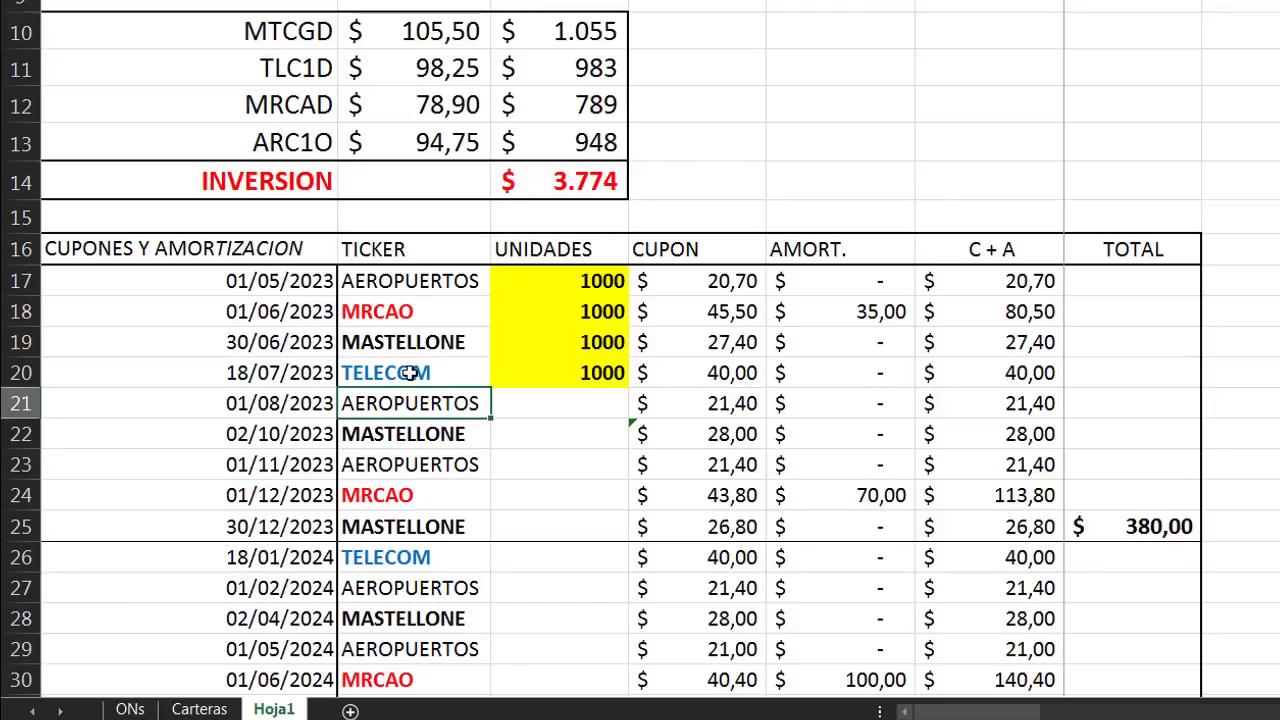
click(286, 430)
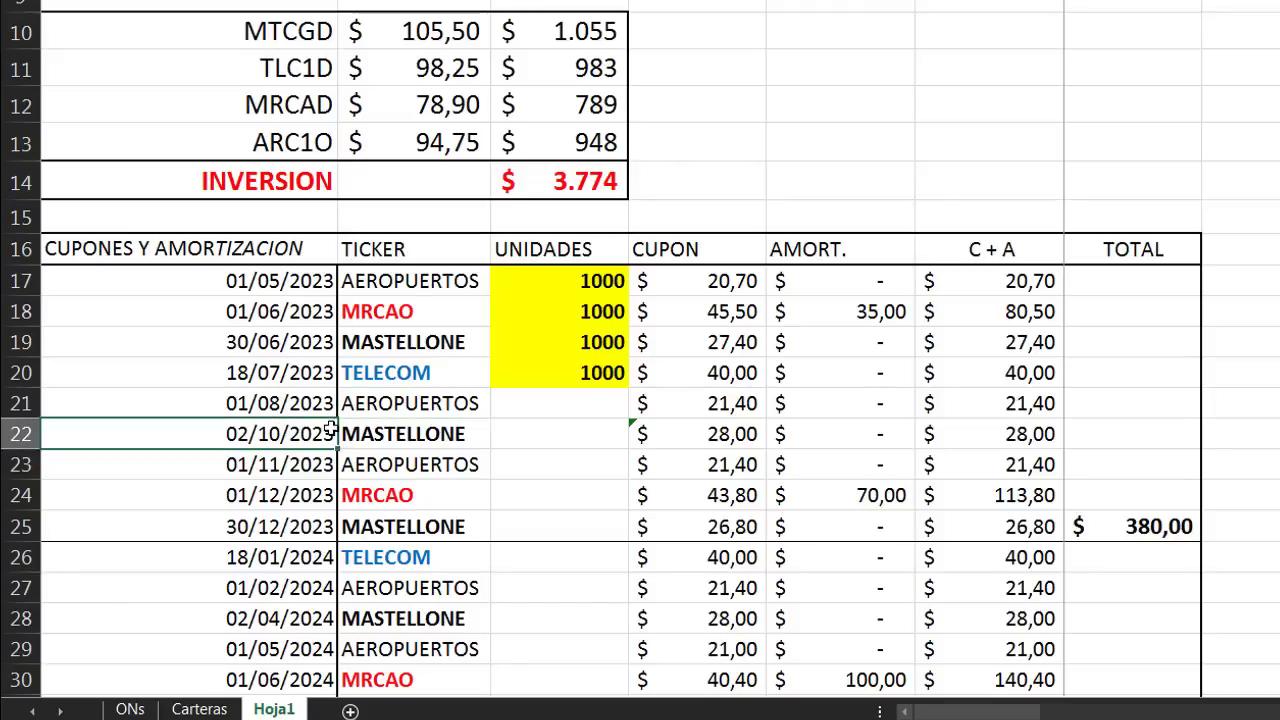
click(741, 437)
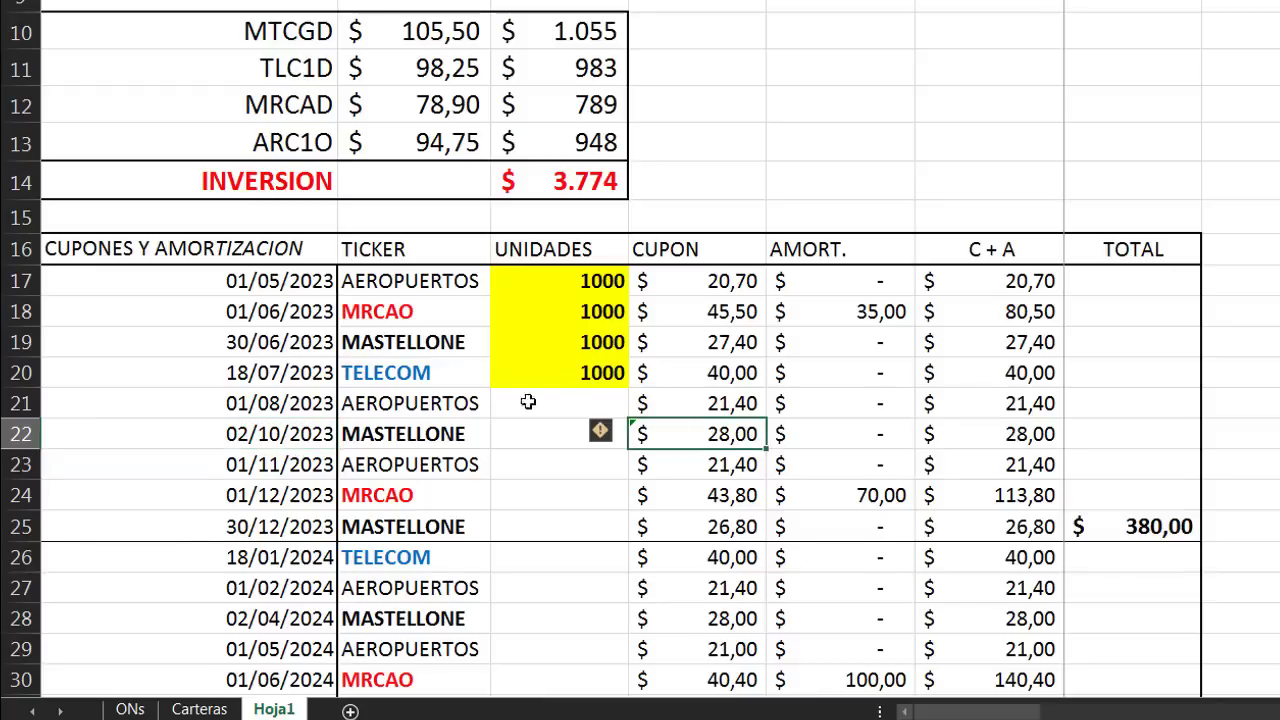
click(410, 462)
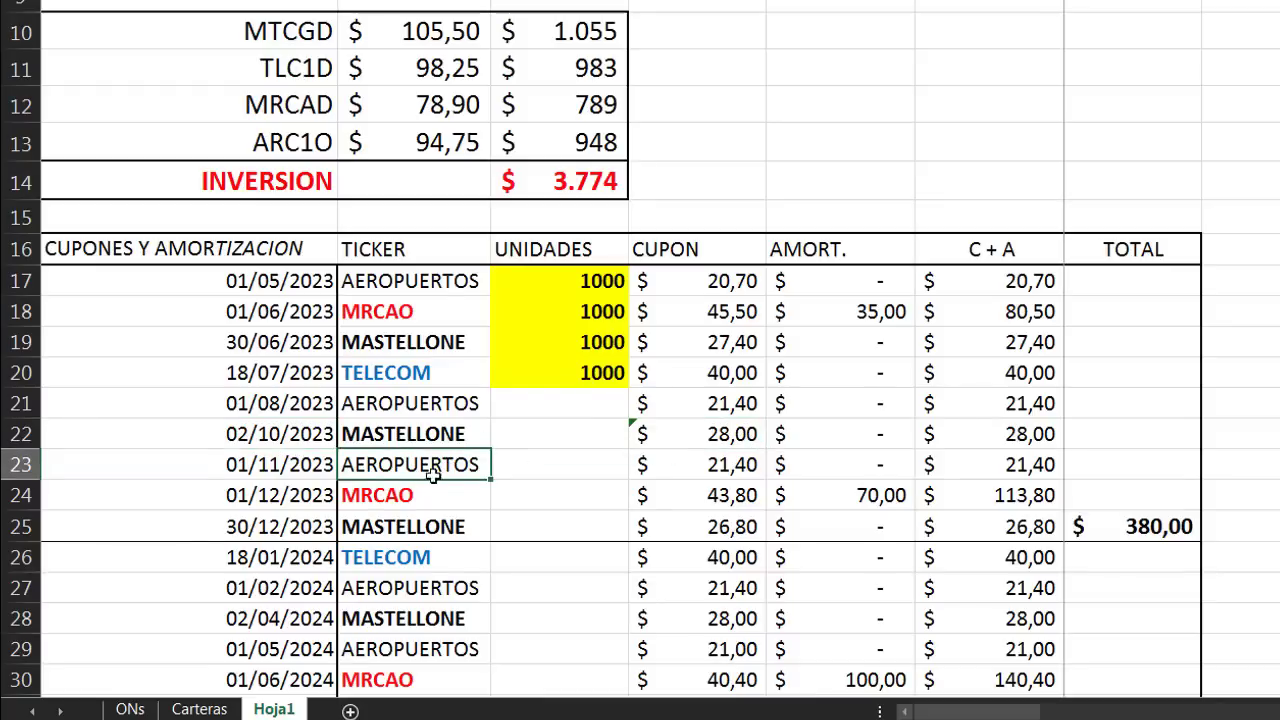
click(424, 490)
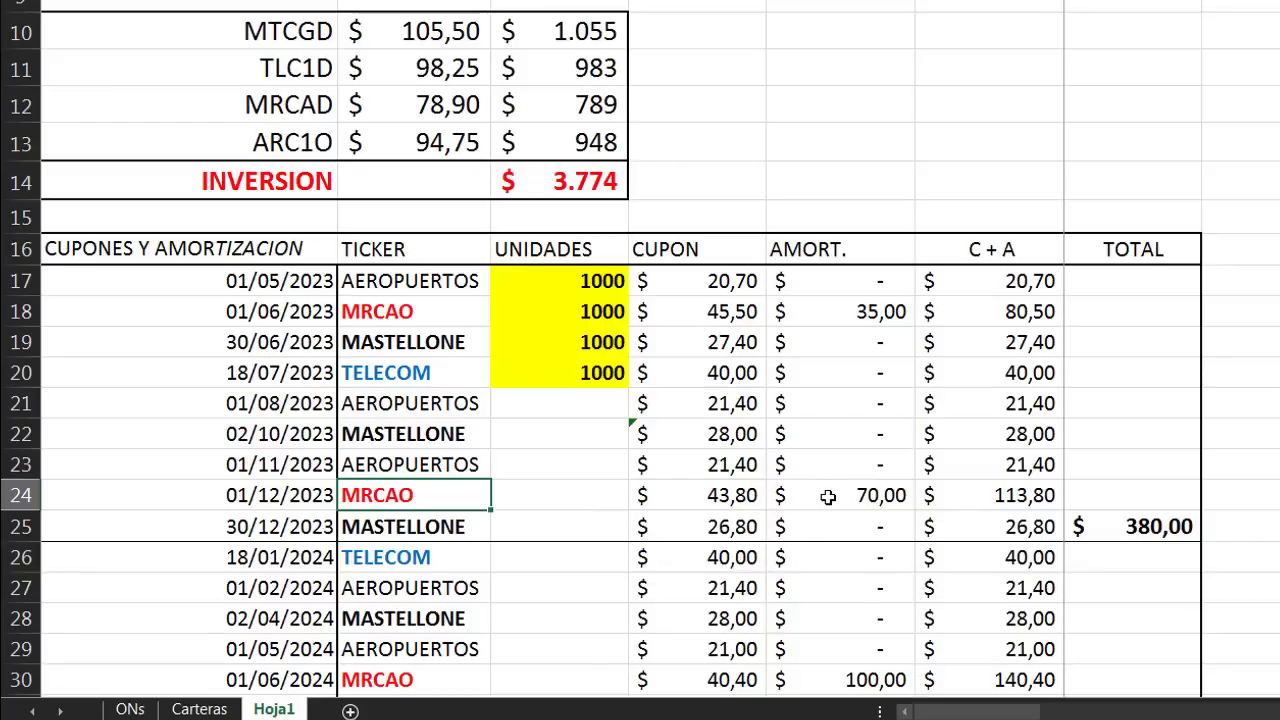
click(862, 496)
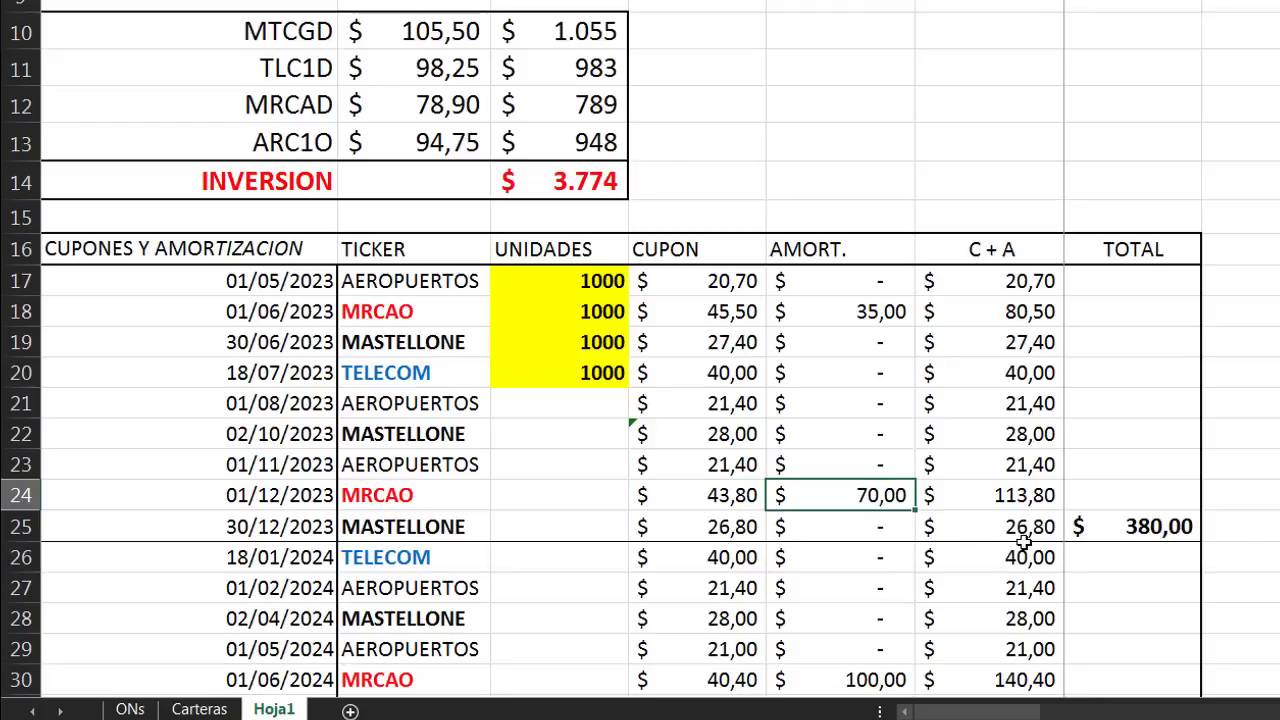
Compare the 2023 payment total in G25 with the INVERSION total in C14 and the first C + A amount in F17.
click(1167, 537)
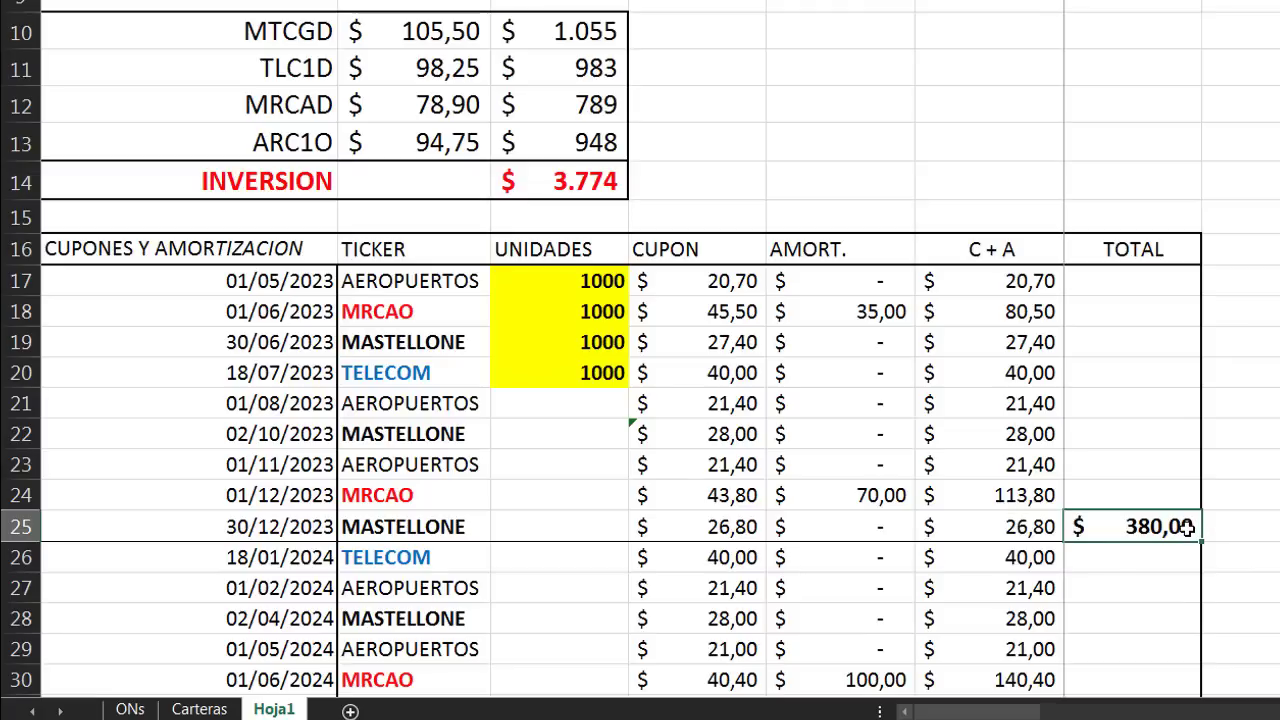
click(611, 181)
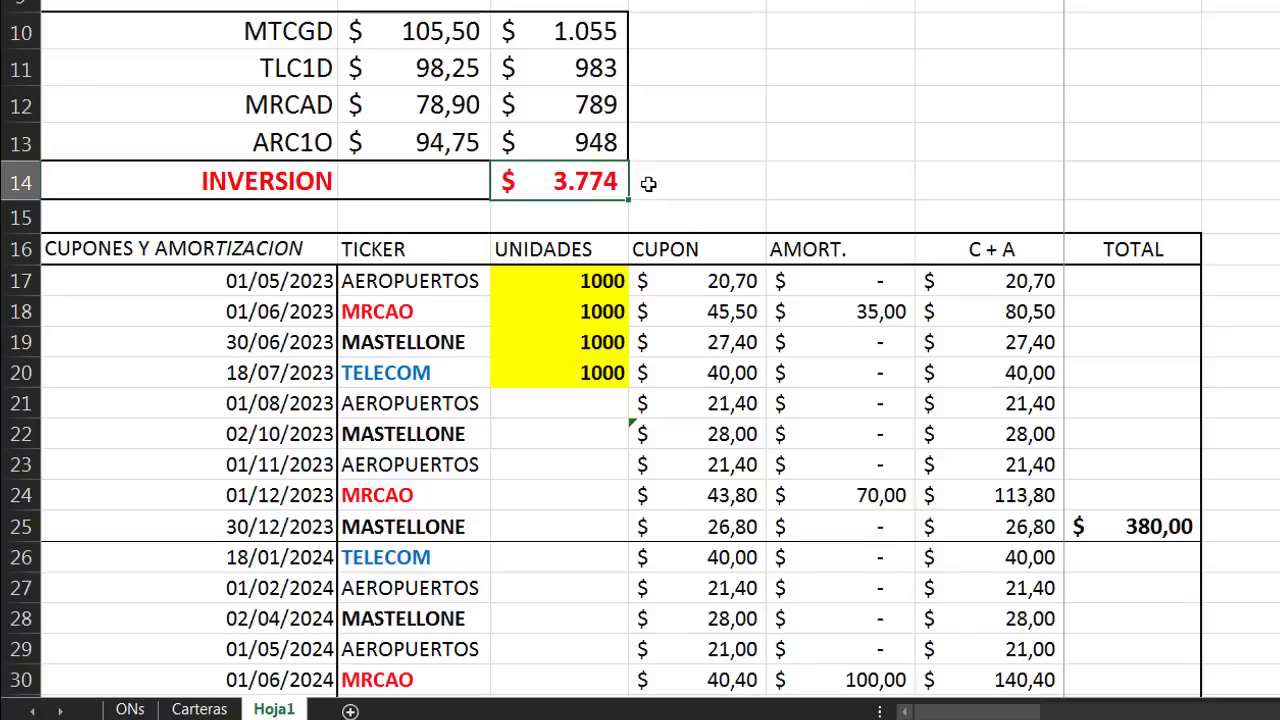
click(1152, 526)
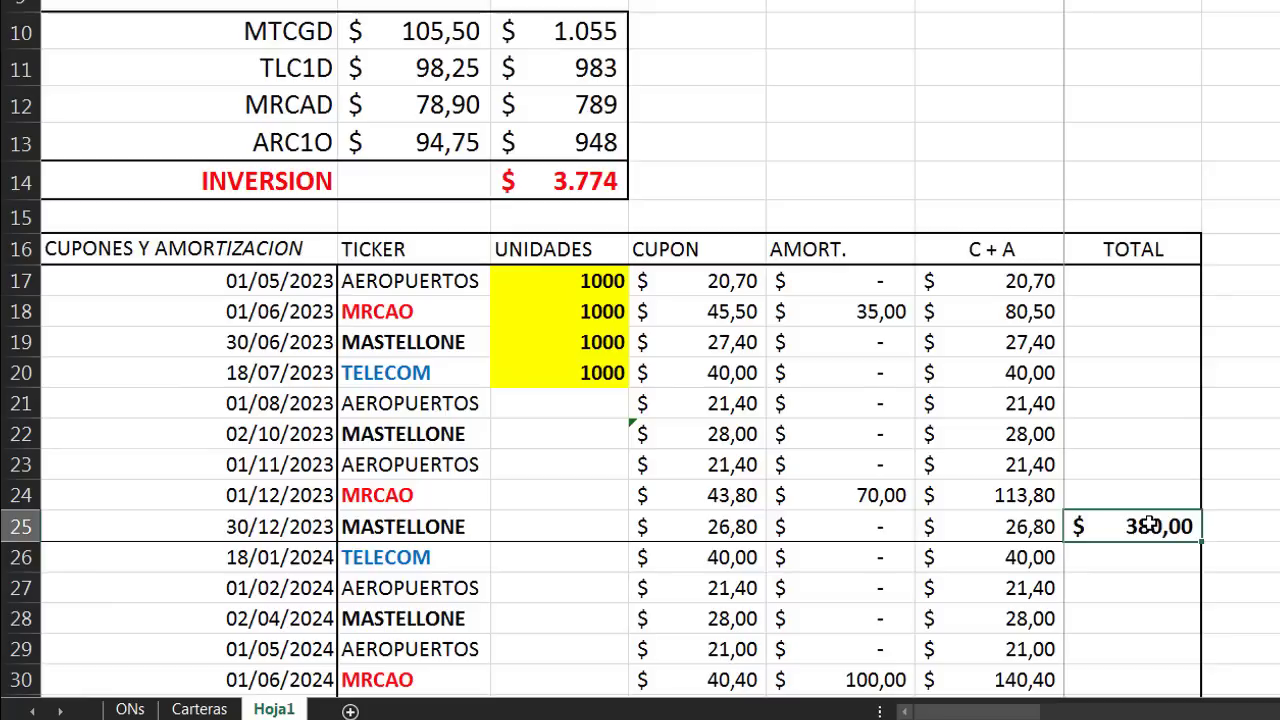
key(ctrl+z)
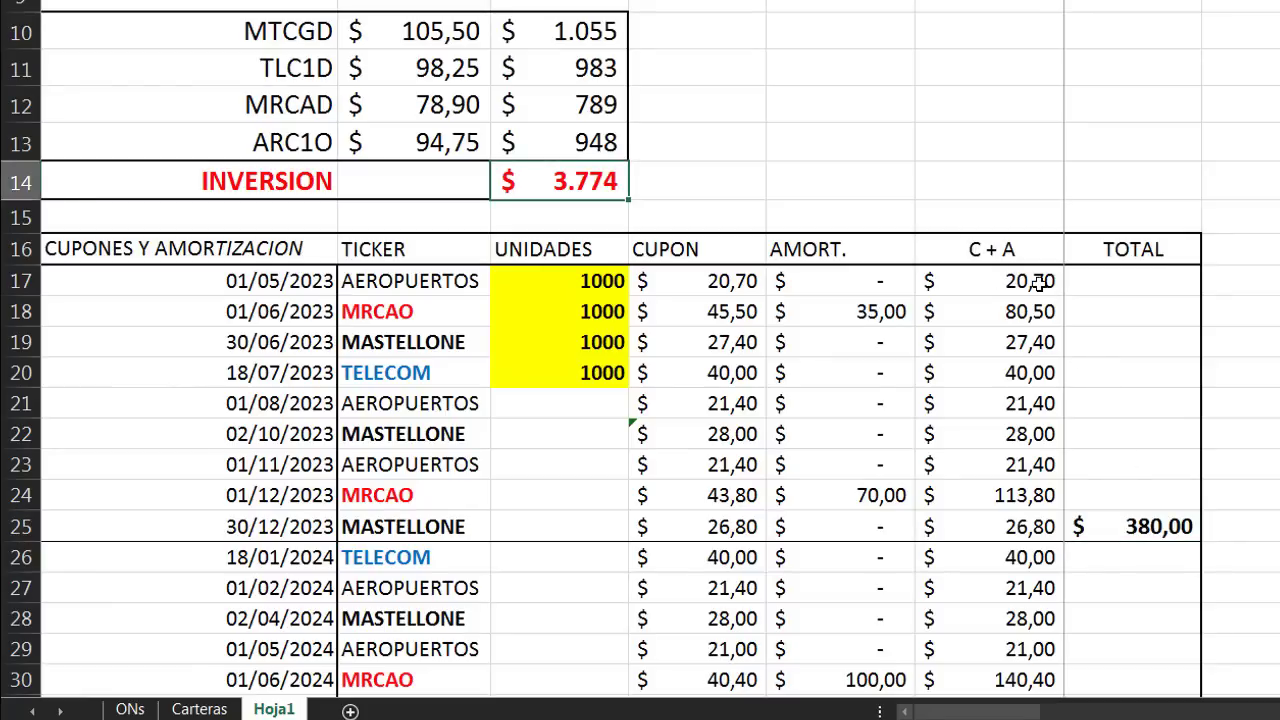
click(1030, 285)
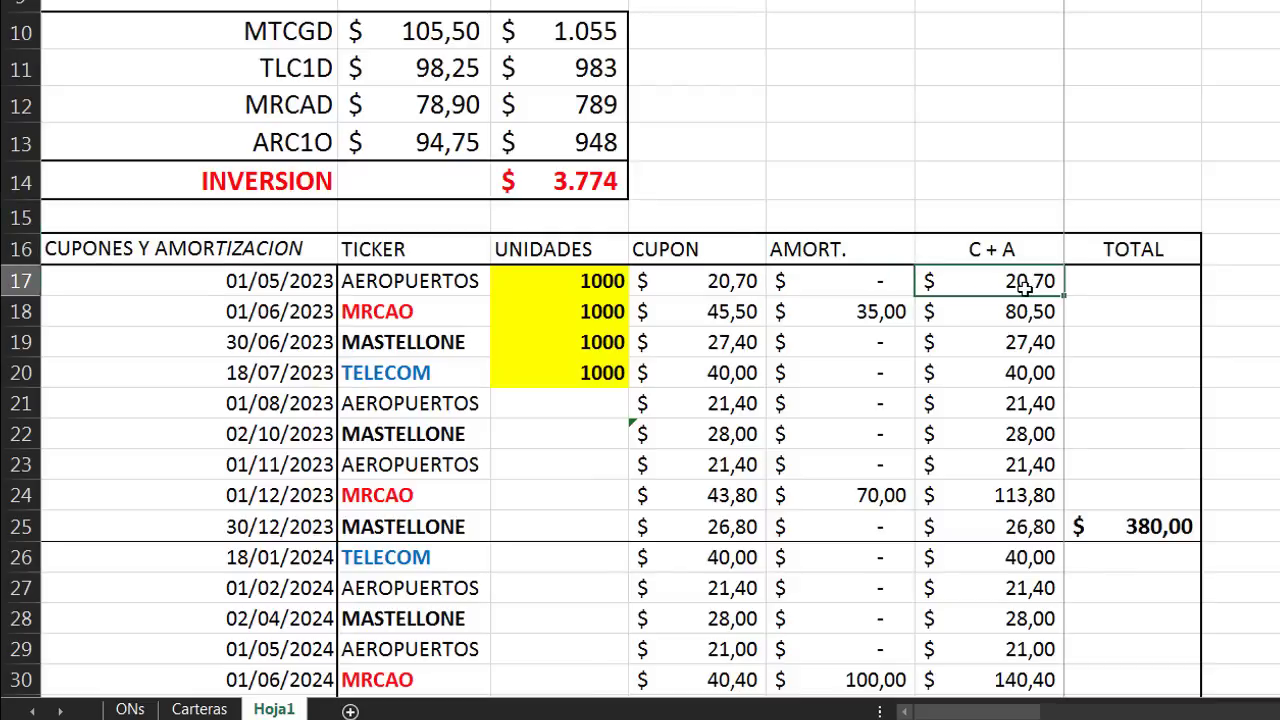
key(ctrl+y)
Review the 2024 coupons, MRCAO's two amortizations in E30 and E36, and the year's total in G37.
scroll(300, 275, down, 3)
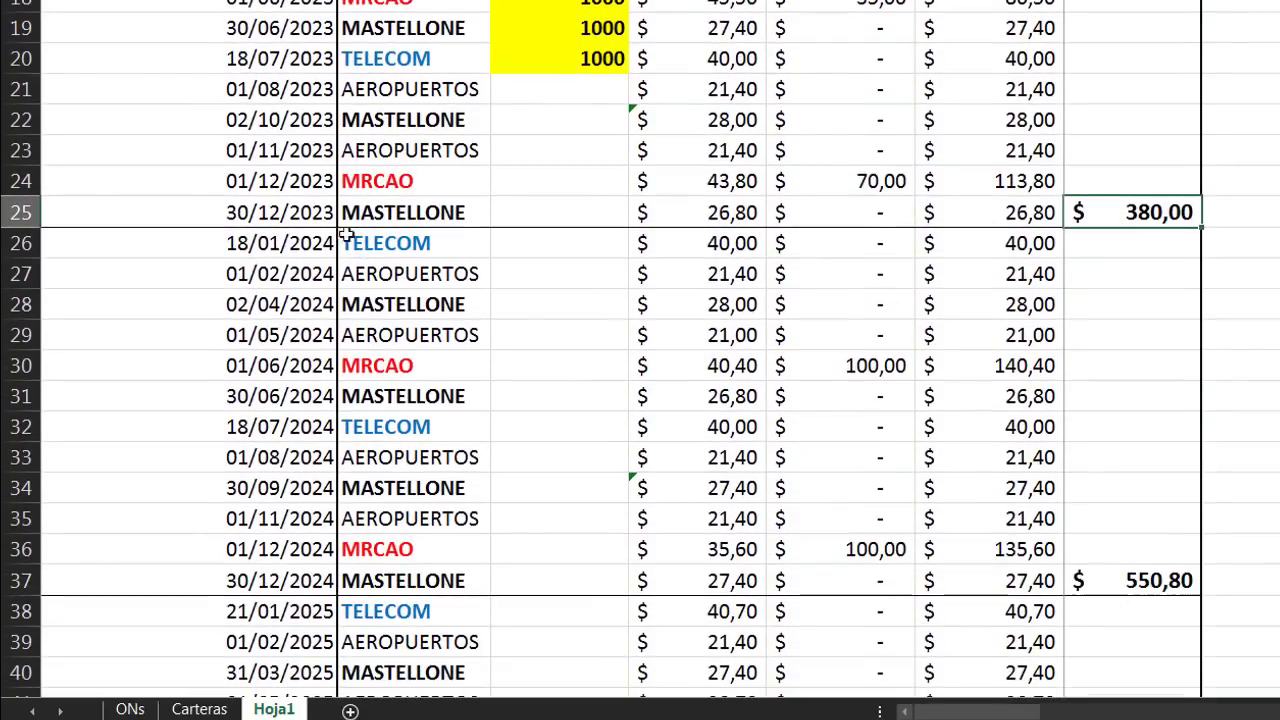
click(305, 578)
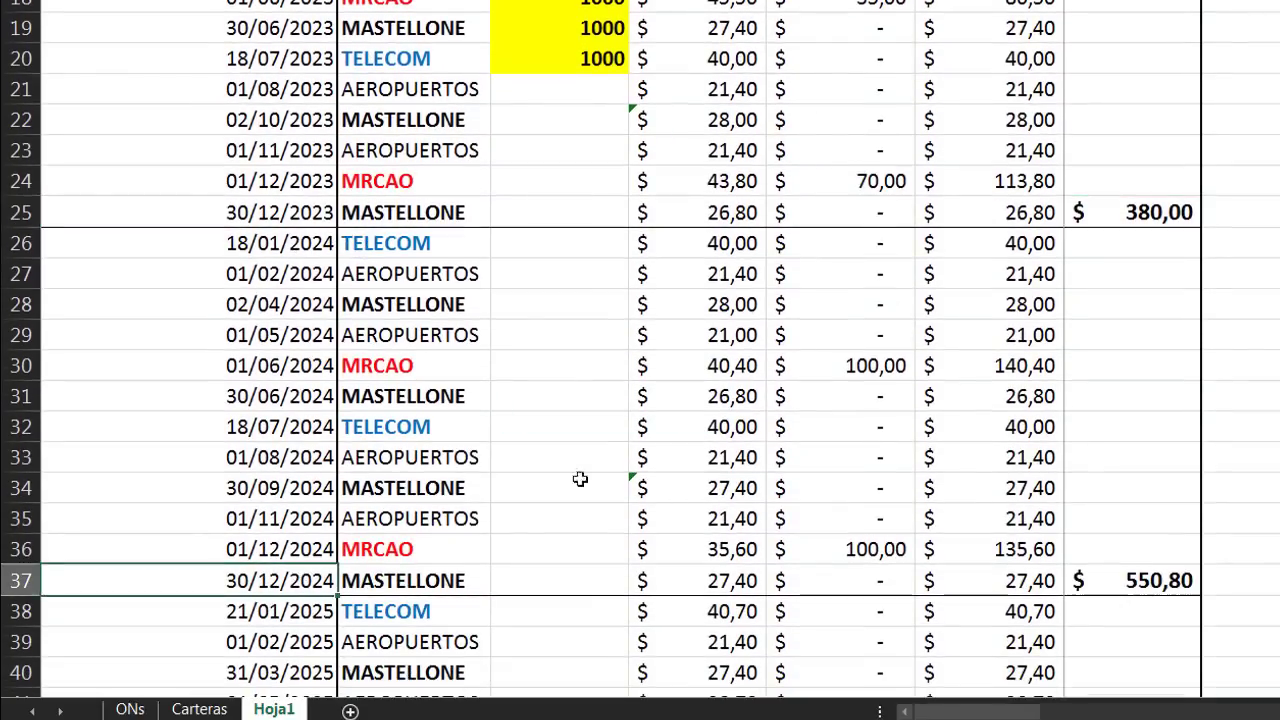
click(708, 274)
click(700, 424)
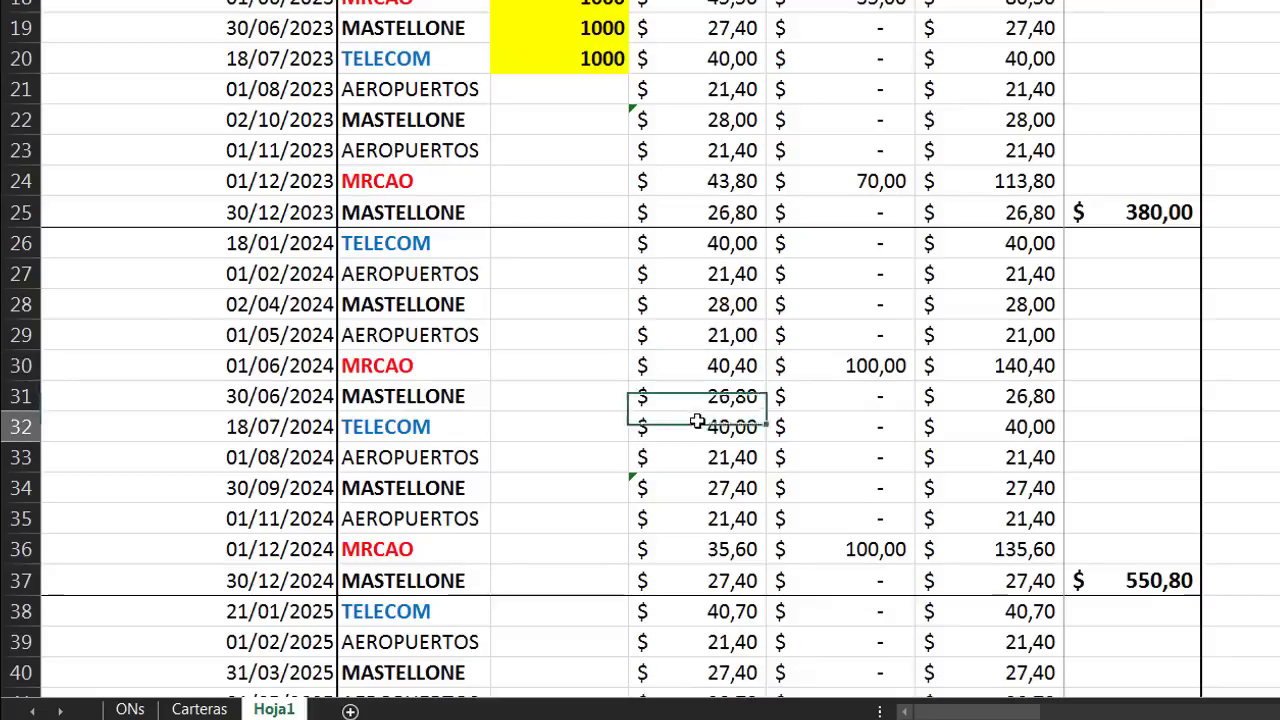
click(875, 365)
click(866, 492)
click(855, 548)
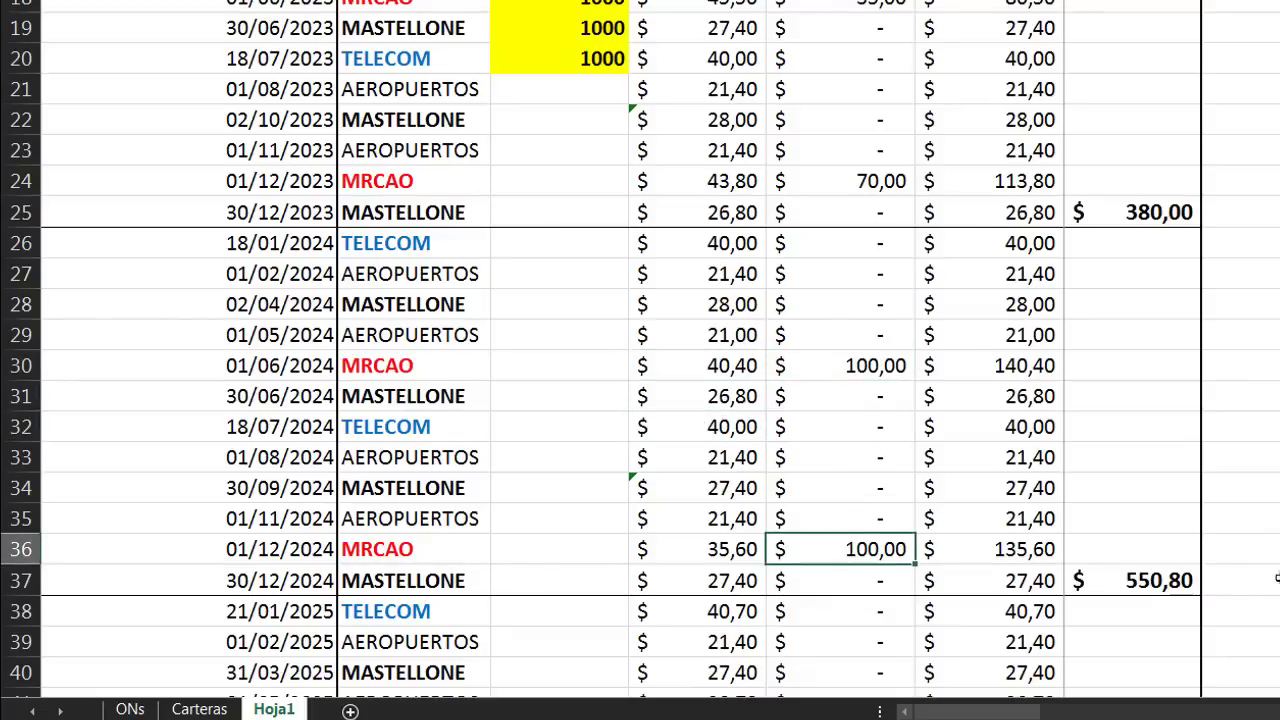
click(1187, 584)
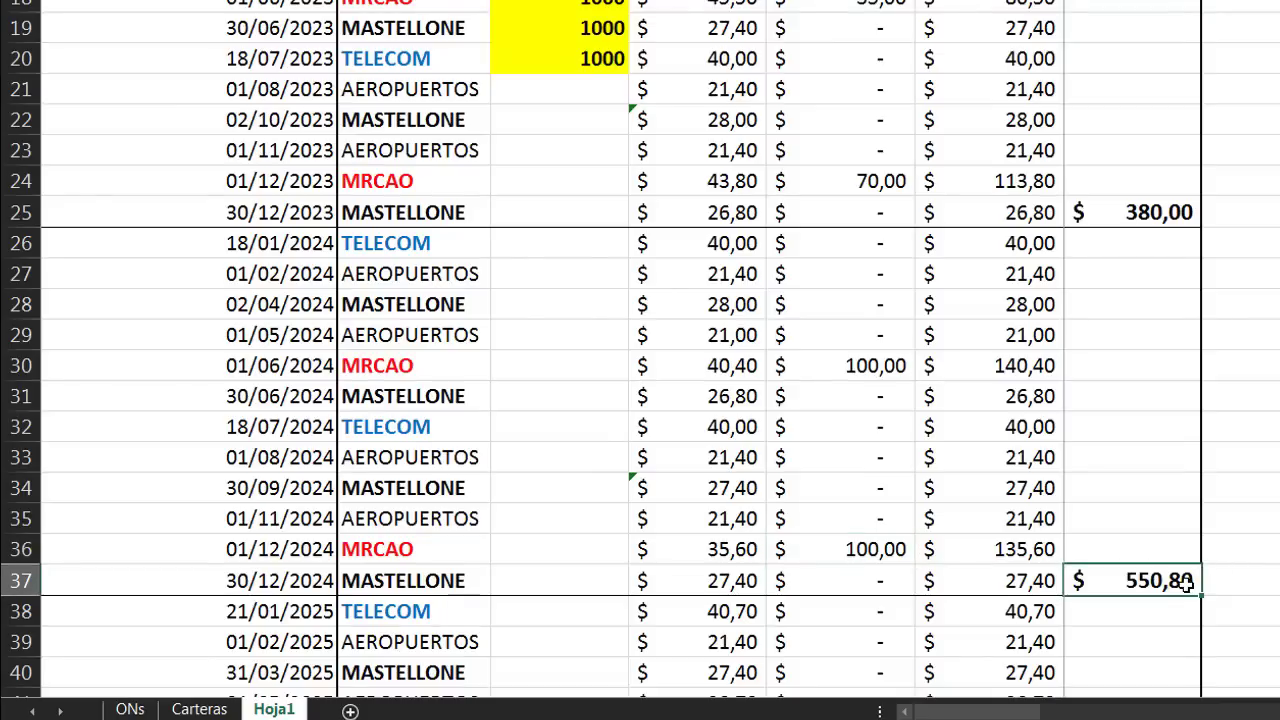
Look over the 2025 payments in rows 38 to 49 and check the year's total in G49.
scroll(1080, 329, down, 3)
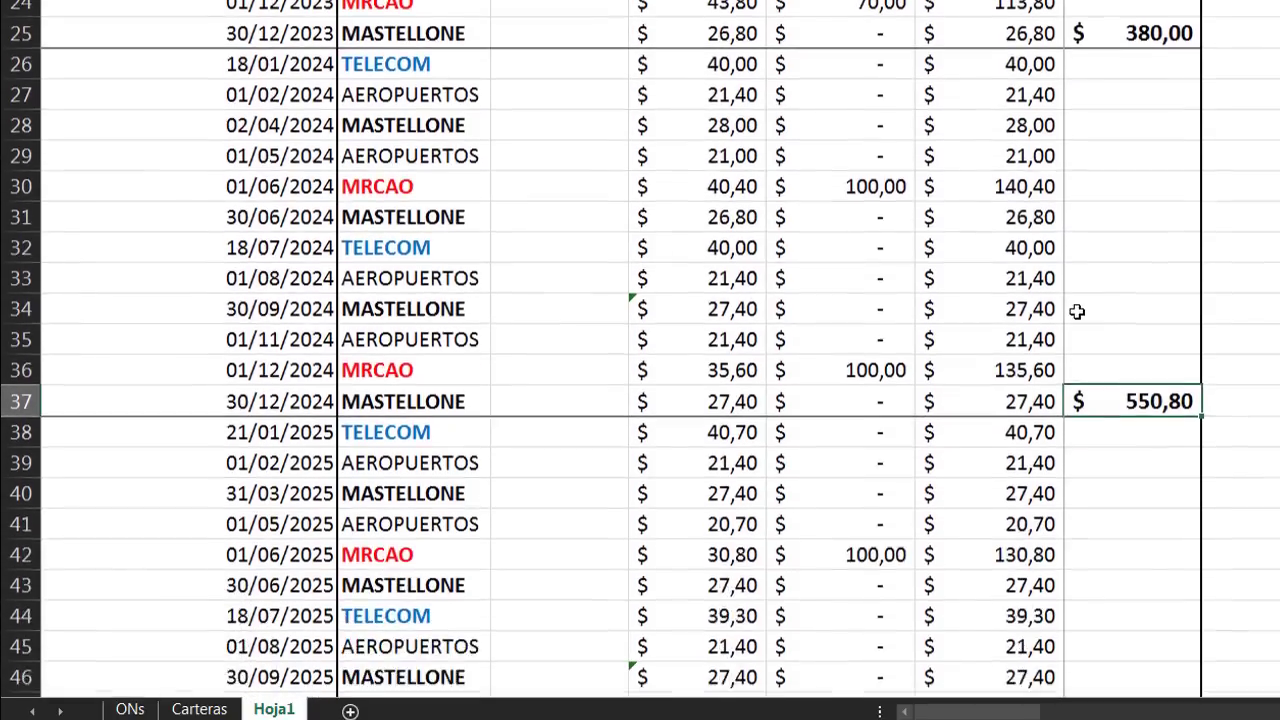
scroll(1080, 297, down, 2)
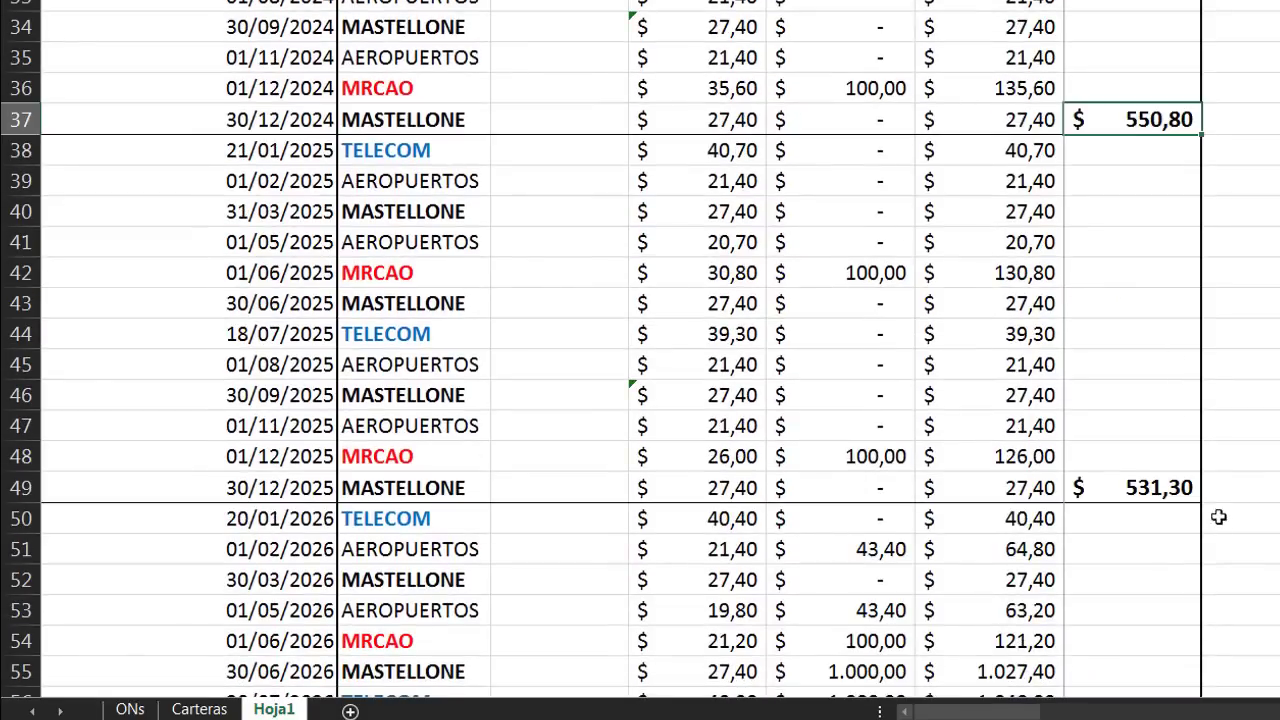
scroll(1220, 517, up, 1)
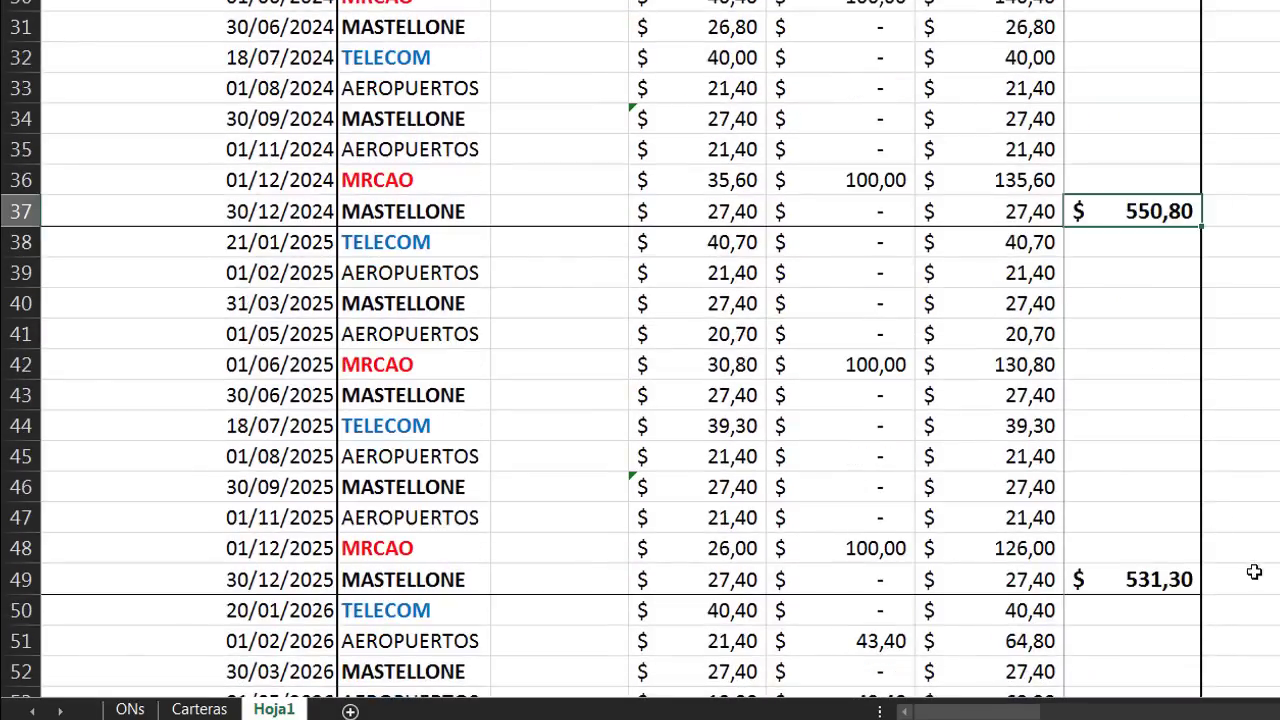
click(1147, 579)
Examine the 2026 principal repayments of Mastellone and Telecom in E55 and E56 and the year's total in G59.
scroll(1097, 414, down, 4)
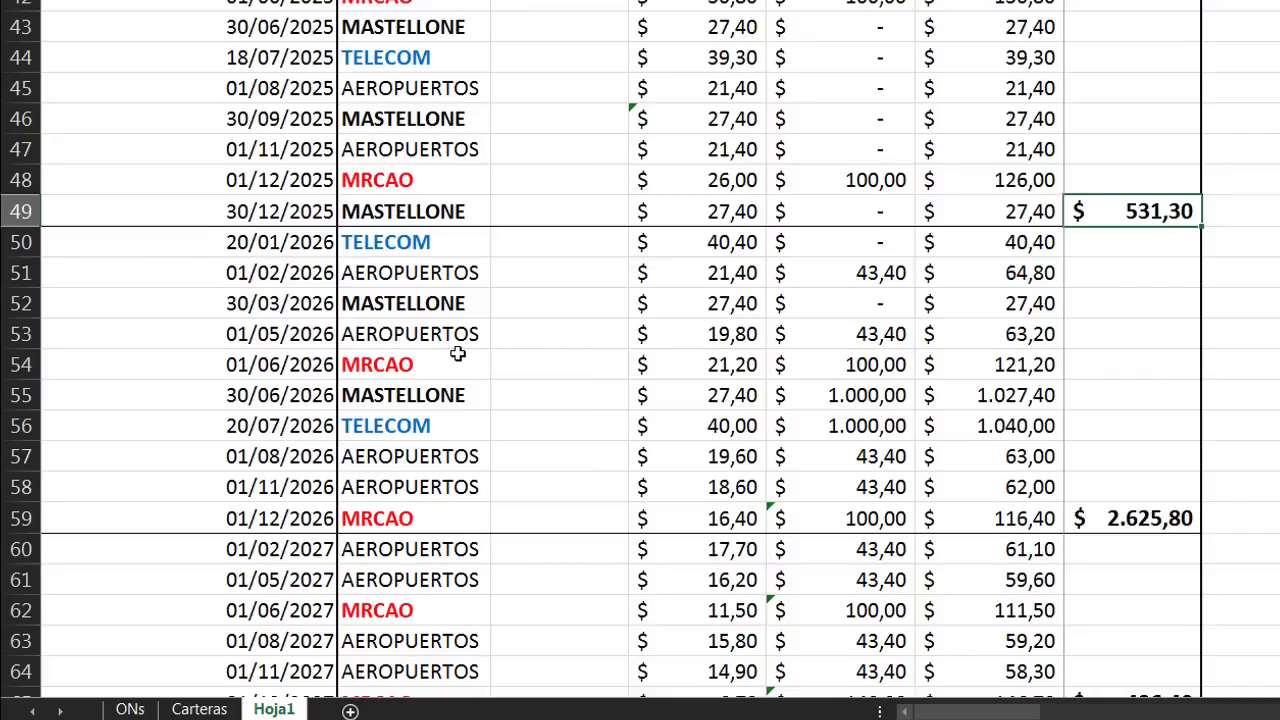
click(437, 302)
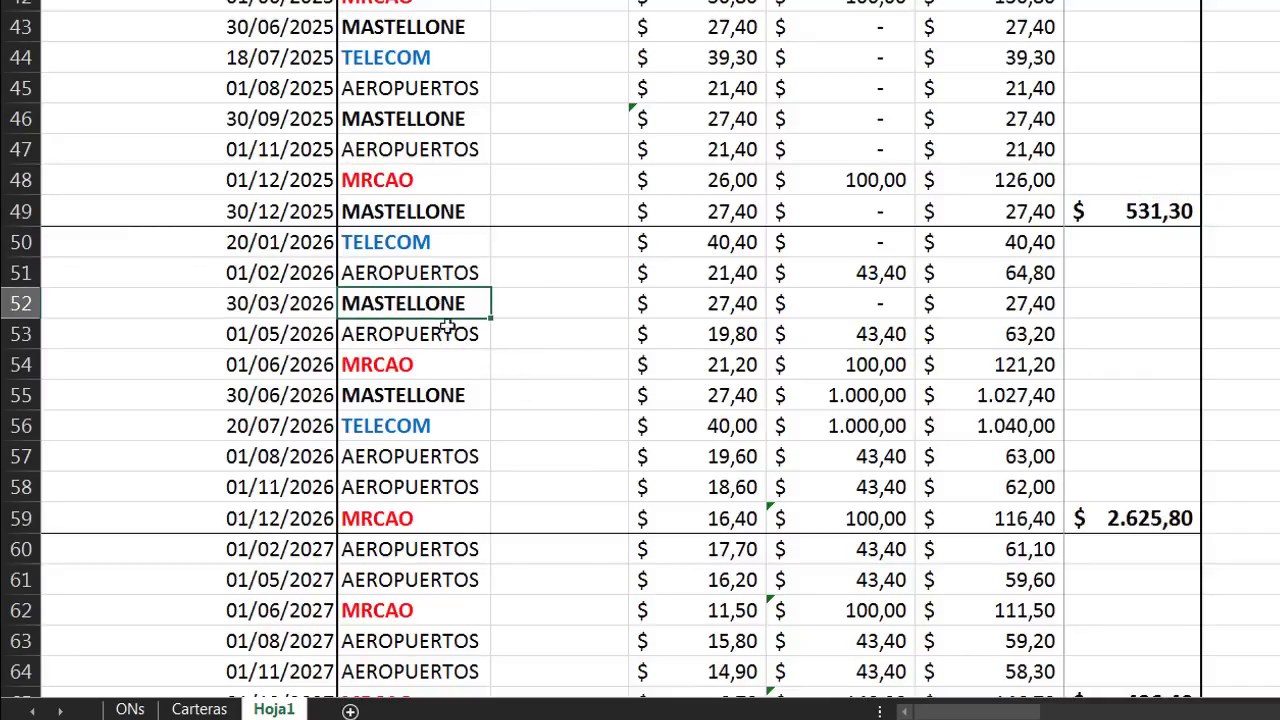
click(457, 426)
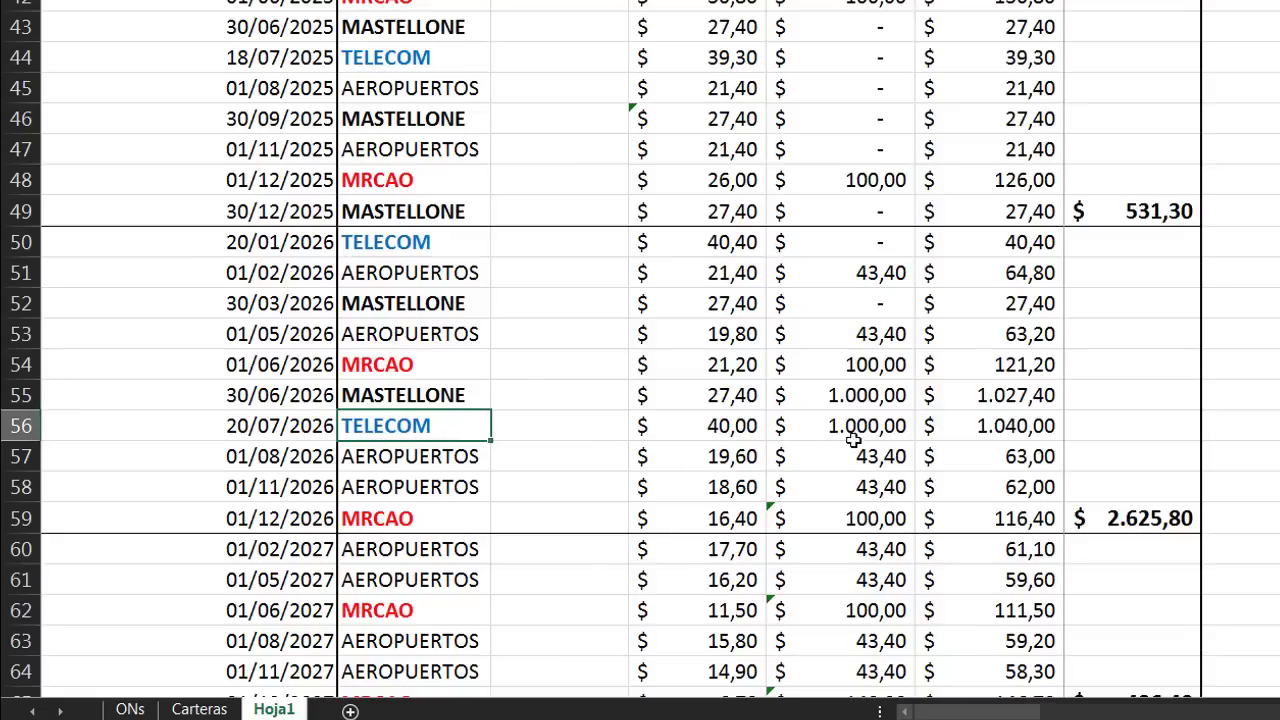
click(887, 402)
click(882, 428)
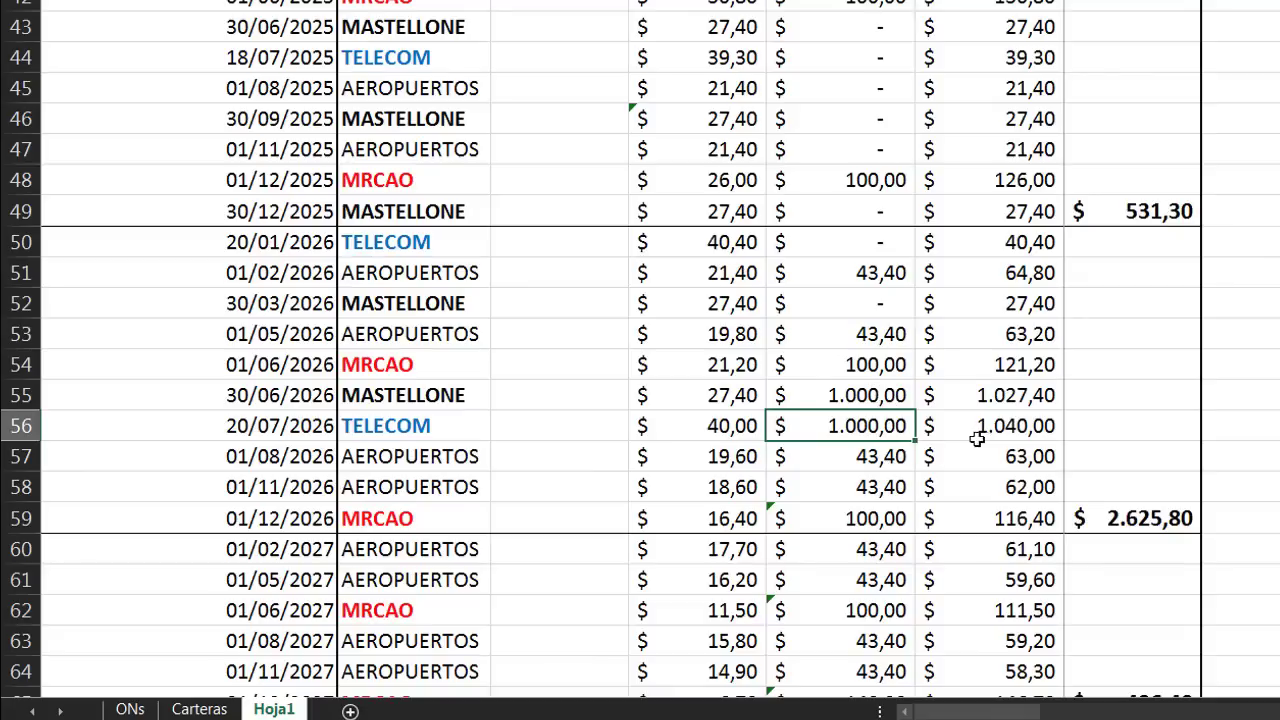
click(1155, 516)
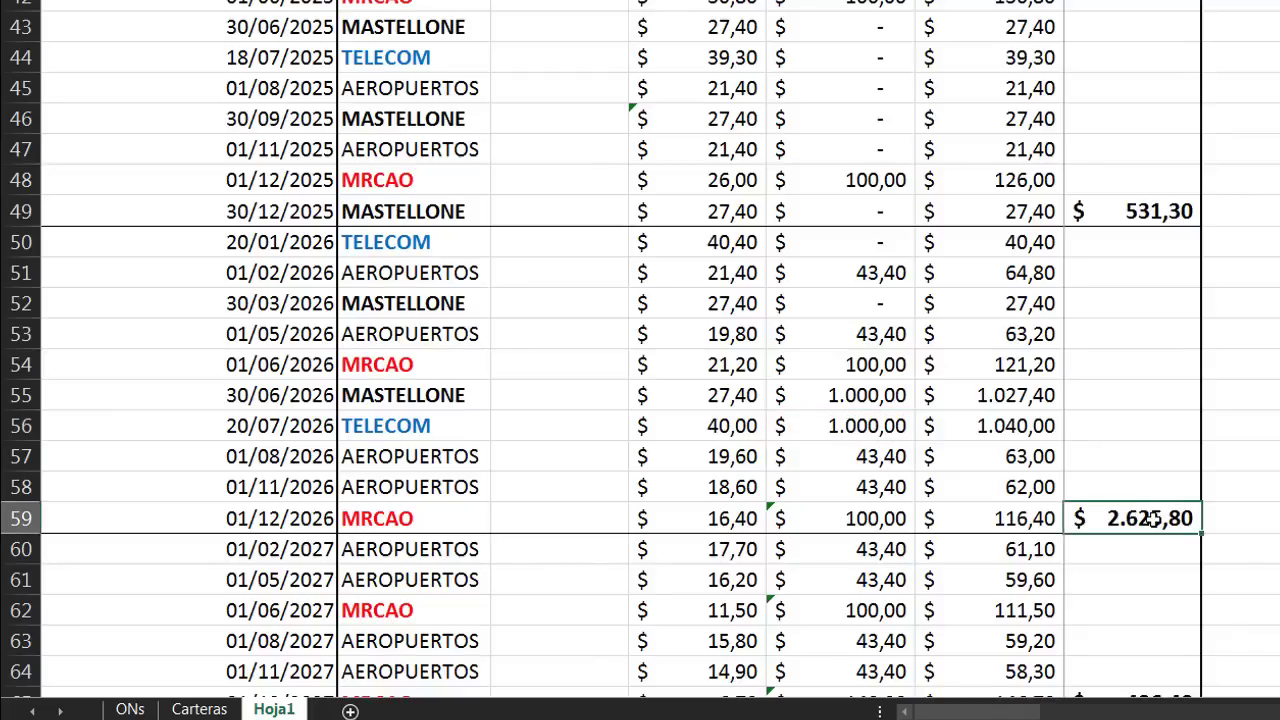
Review the yearly totals from 2026 to 2031 and the RETORNO TOTAL row at the schedule's end.
scroll(1134, 403, down, 3)
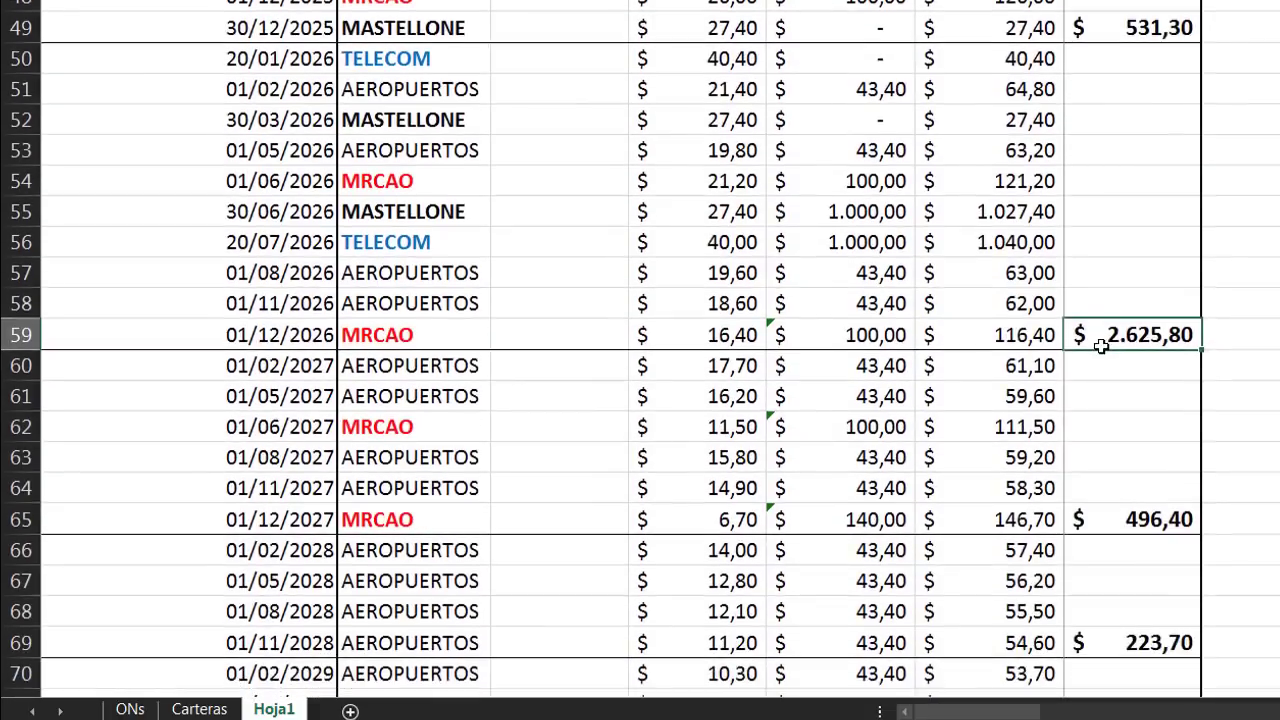
scroll(1106, 278, down, 3)
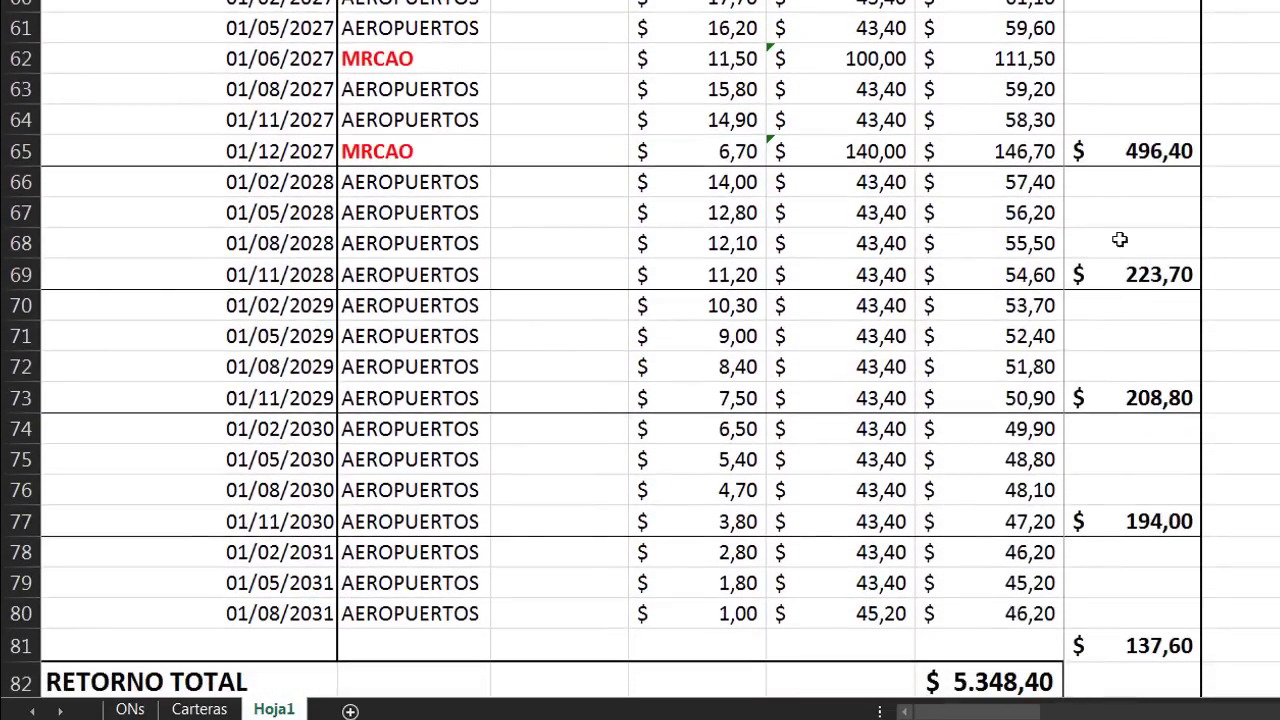
scroll(1084, 100, up, 2)
click(1081, 102)
scroll(1081, 100, up, 3)
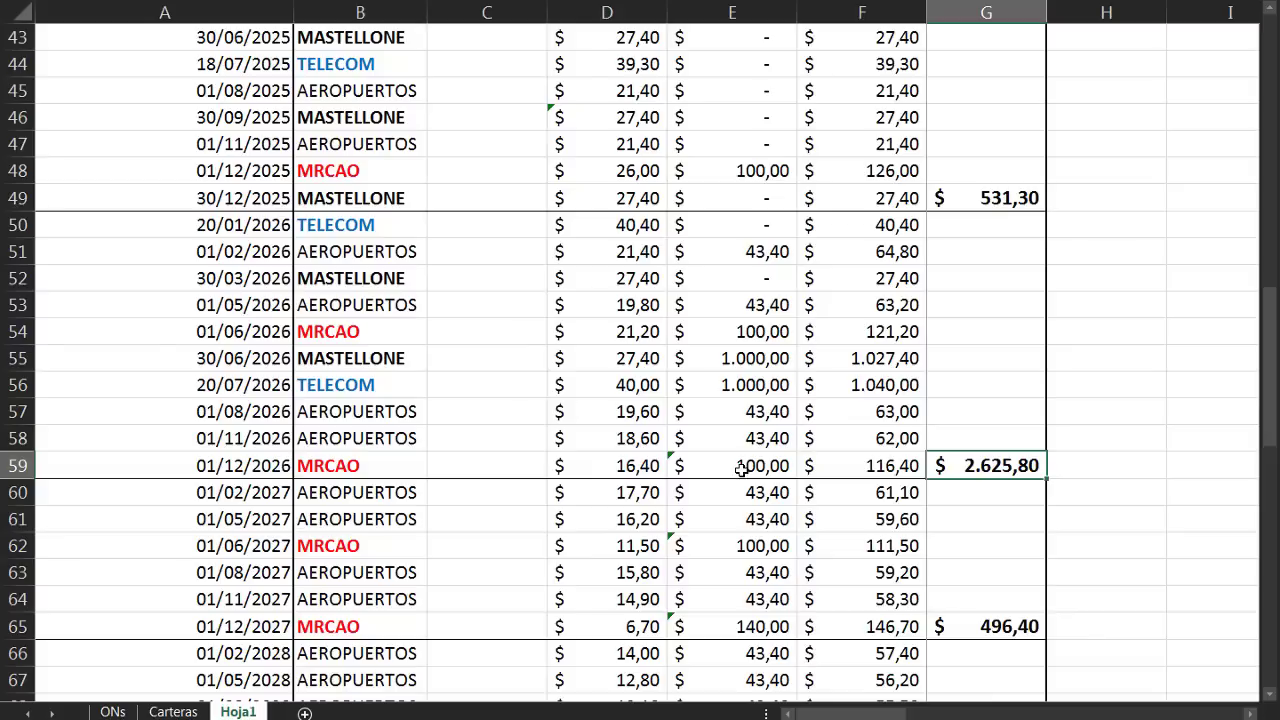
scroll(958, 188, down, 5)
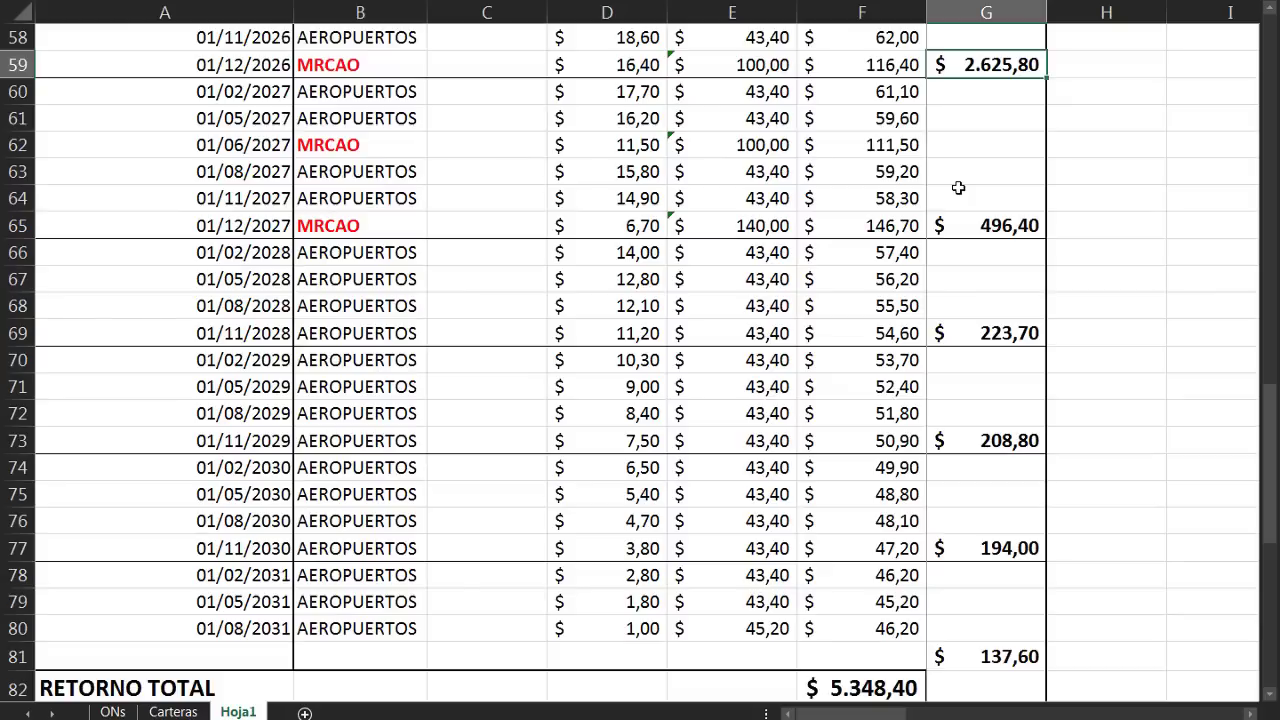
Recheck the 2026 payments of the four bonds and the RETORNO TOTAL amount in F82.
scroll(944, 181, up, 5)
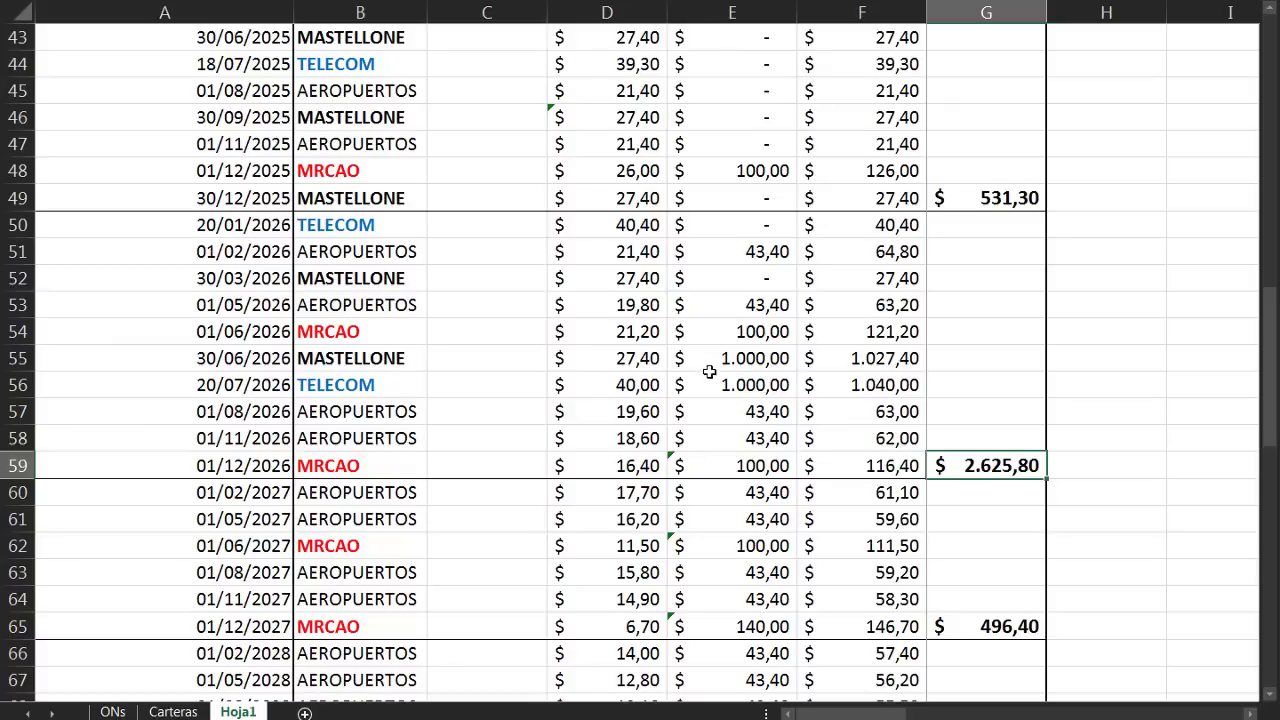
scroll(670, 350, down, 9)
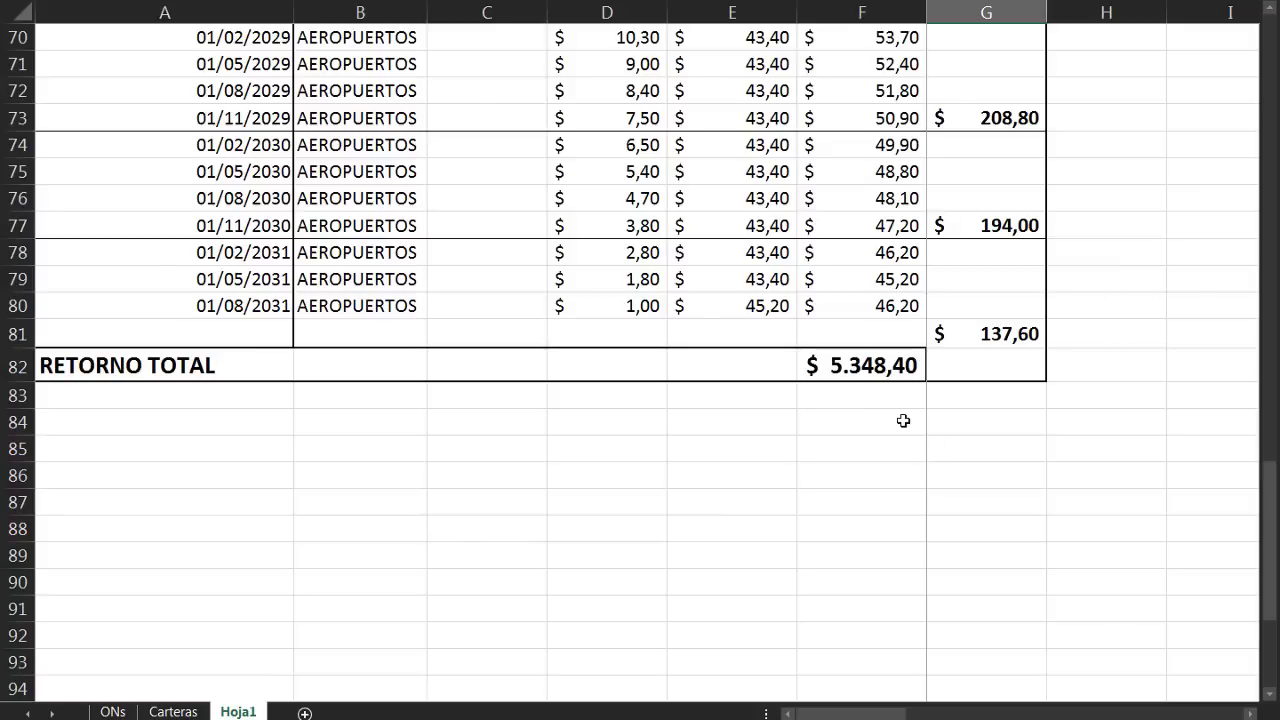
click(886, 370)
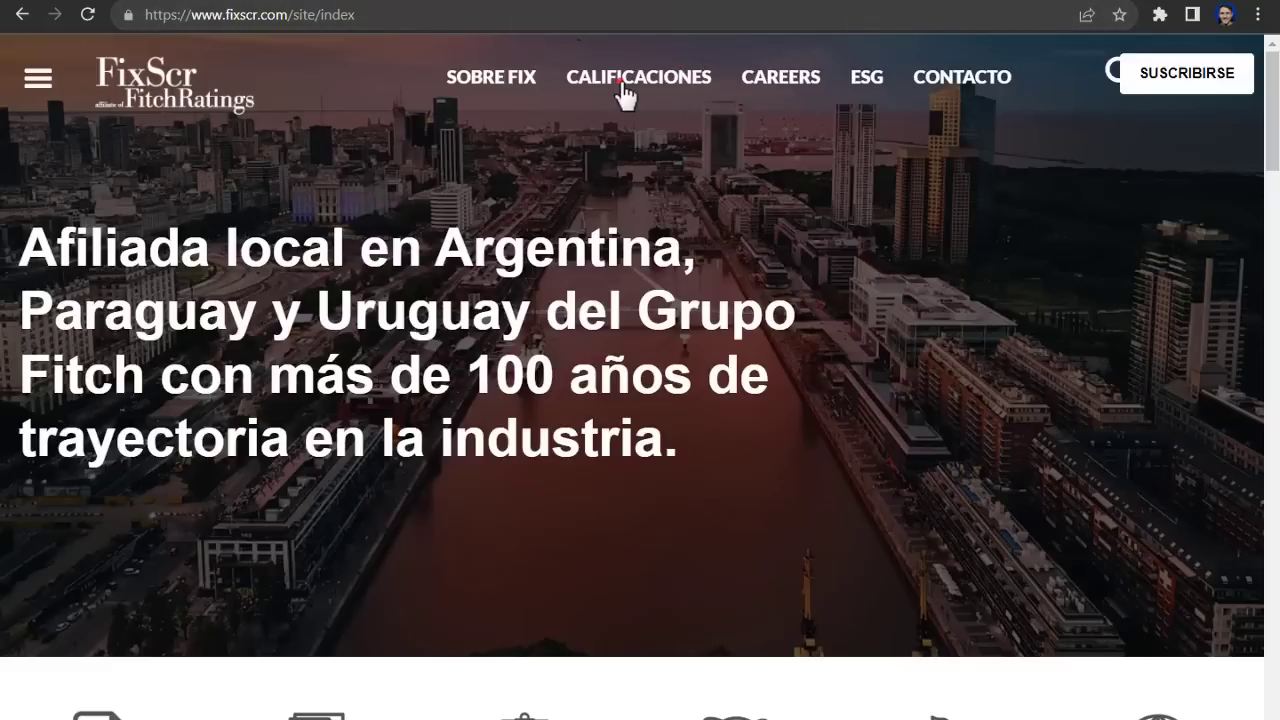
Switch to the FixScr website, open its latest ratings list and filter it by country Argentina and area Empresas.
click(619, 80)
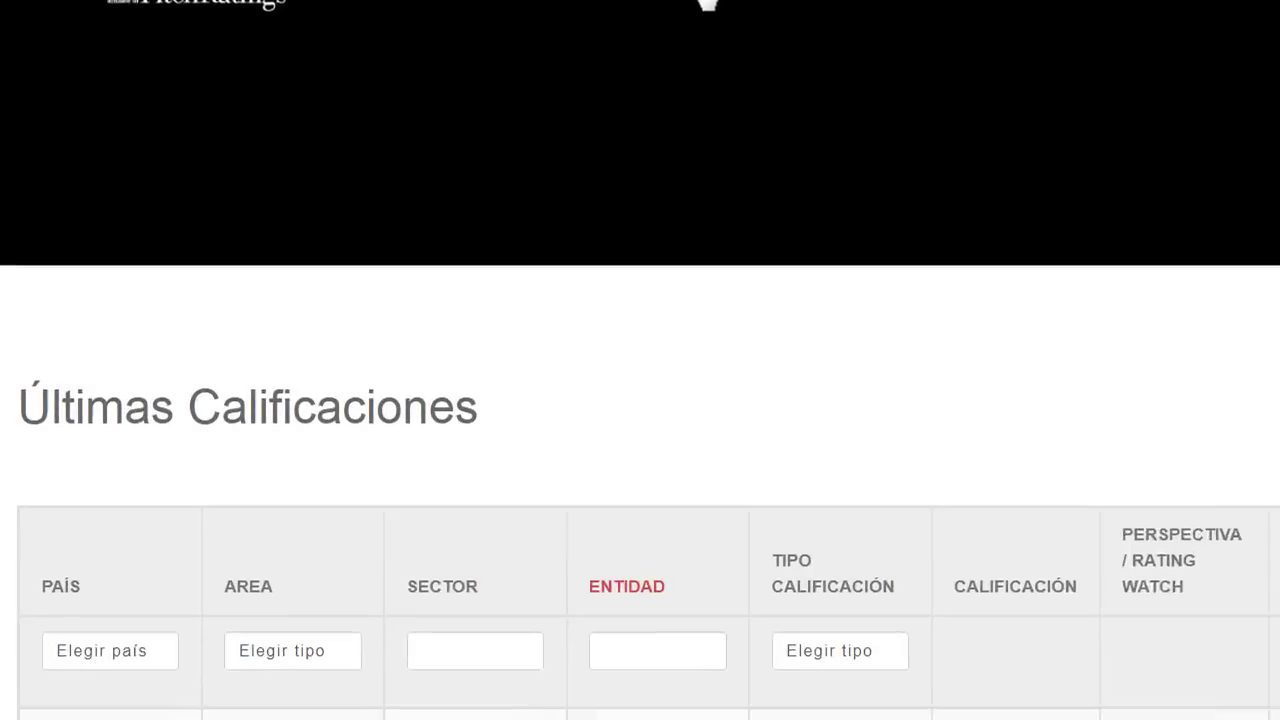
scroll(640, 360, down, 2)
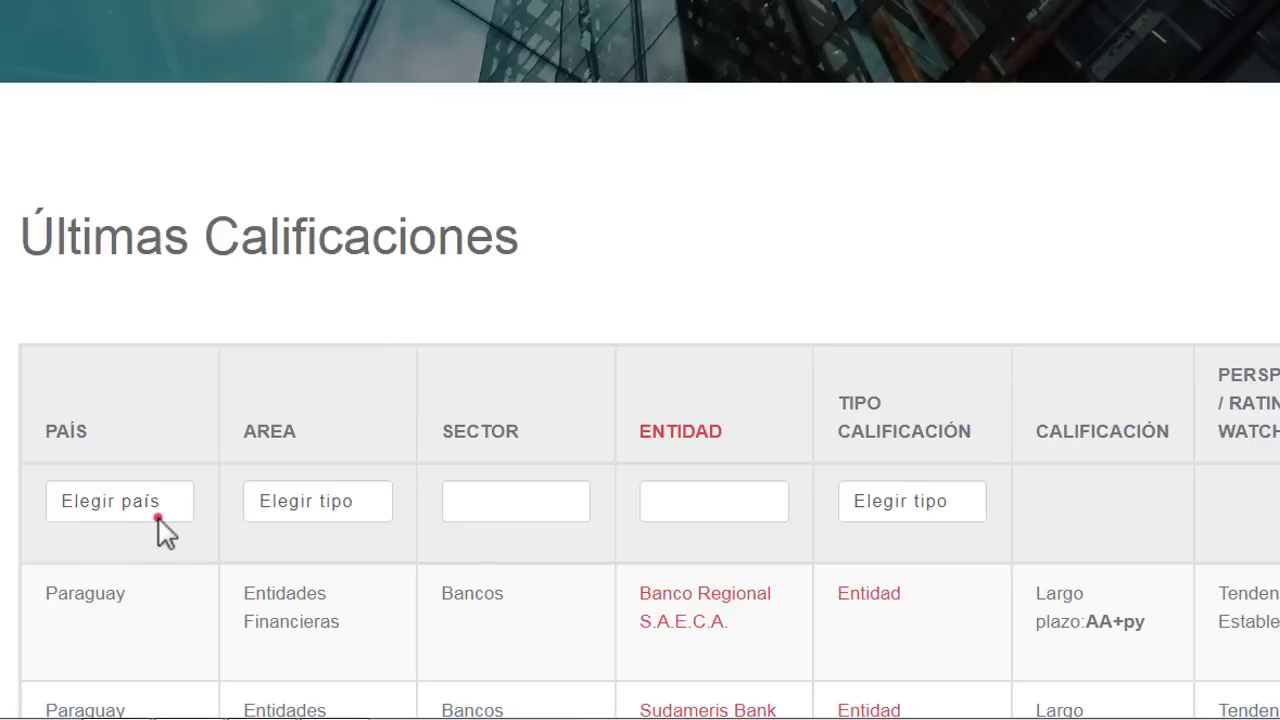
click(157, 516)
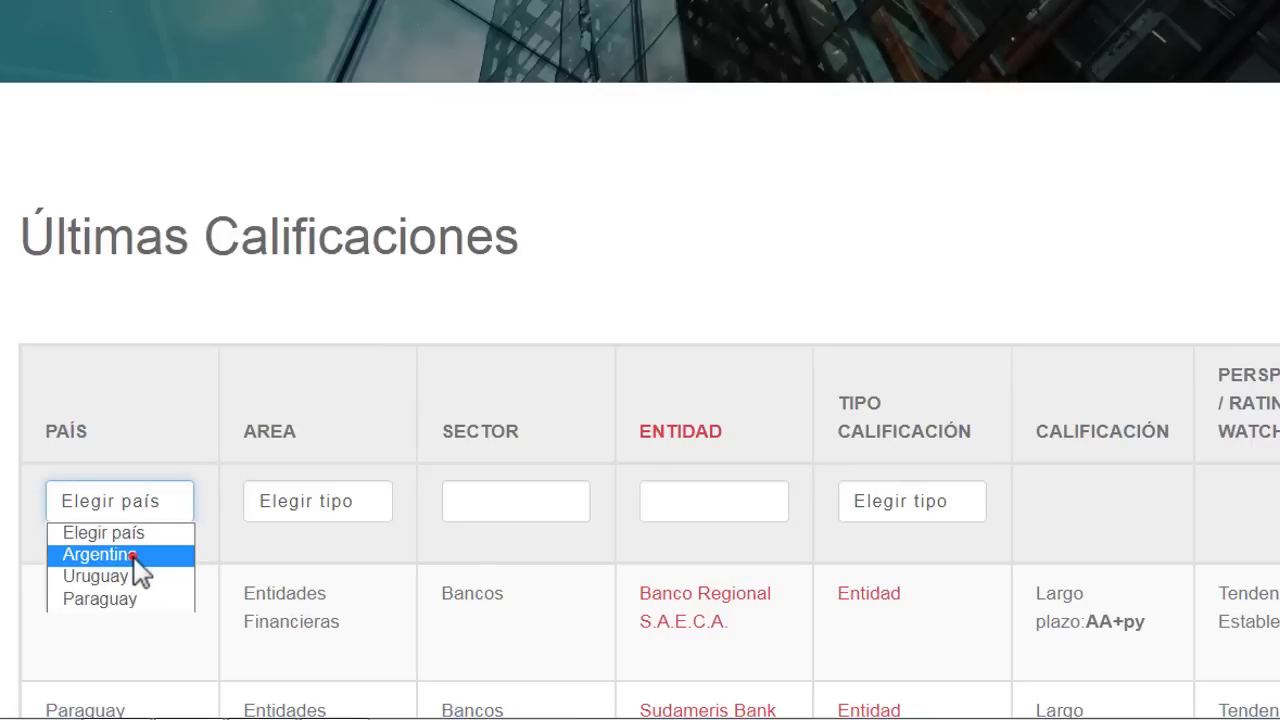
click(146, 556)
click(360, 512)
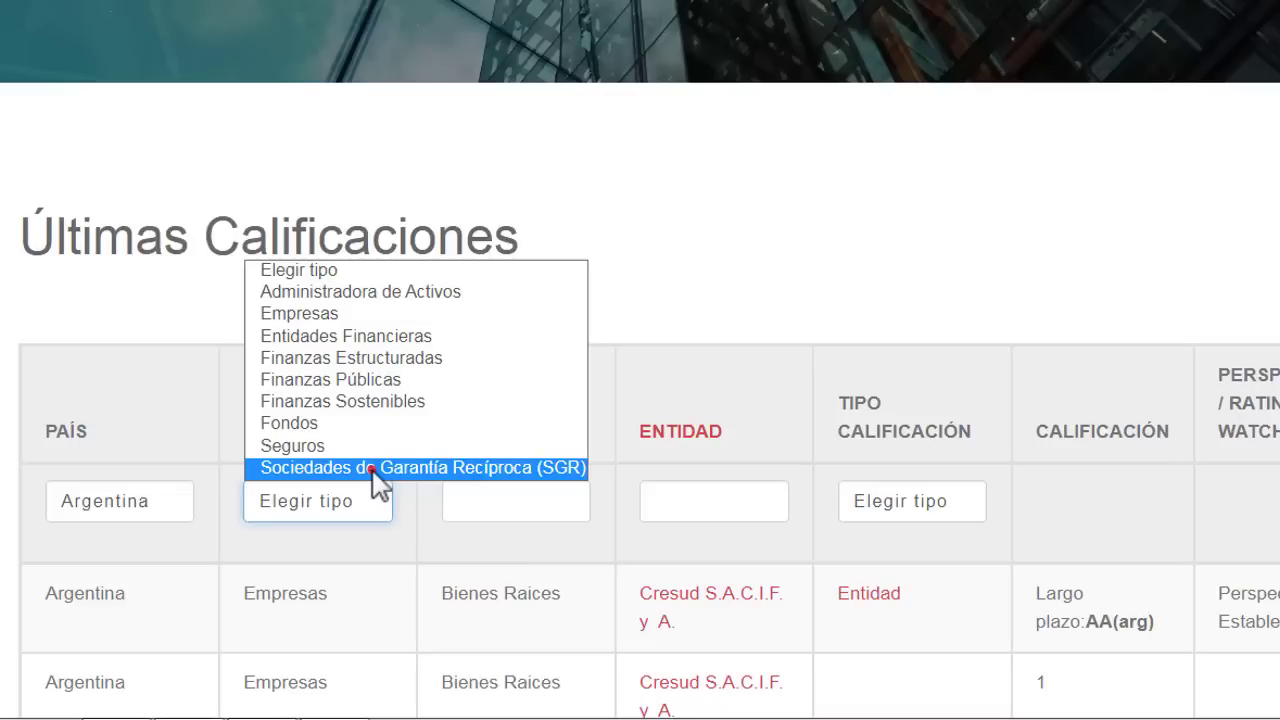
click(407, 315)
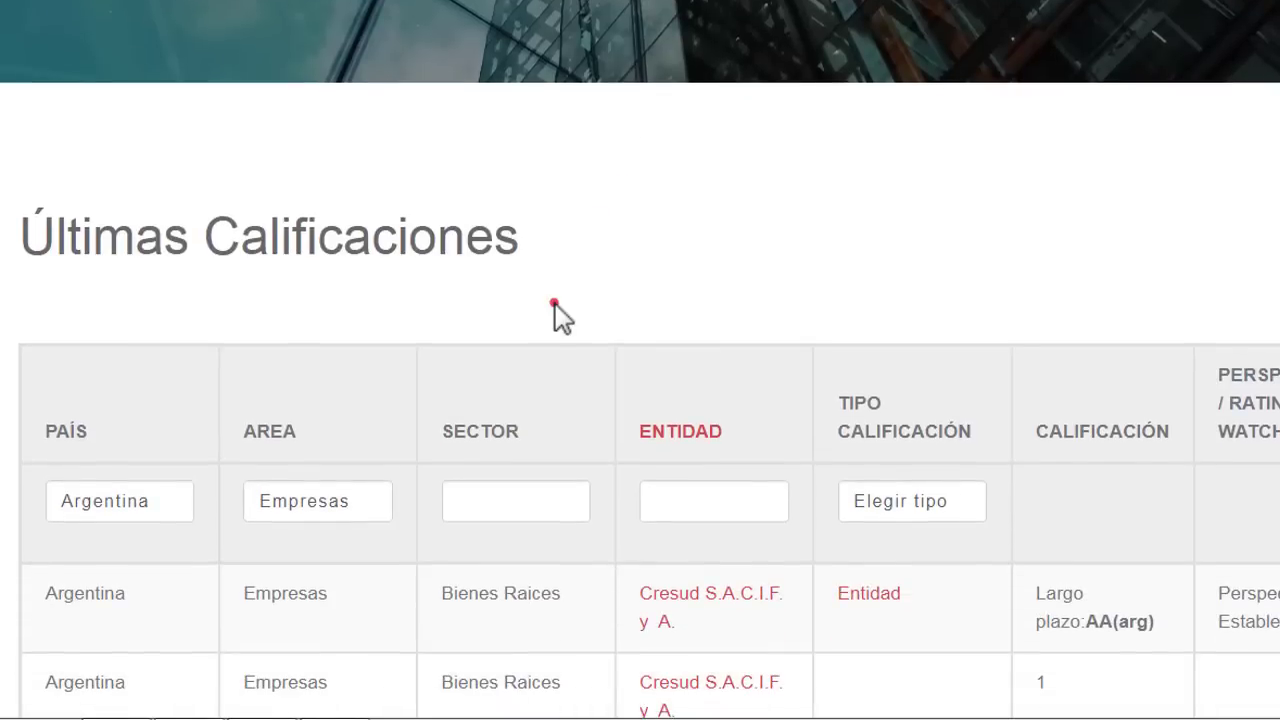
Look through the sector options without choosing one, and filter the ratings by the entity name telecom.
click(525, 505)
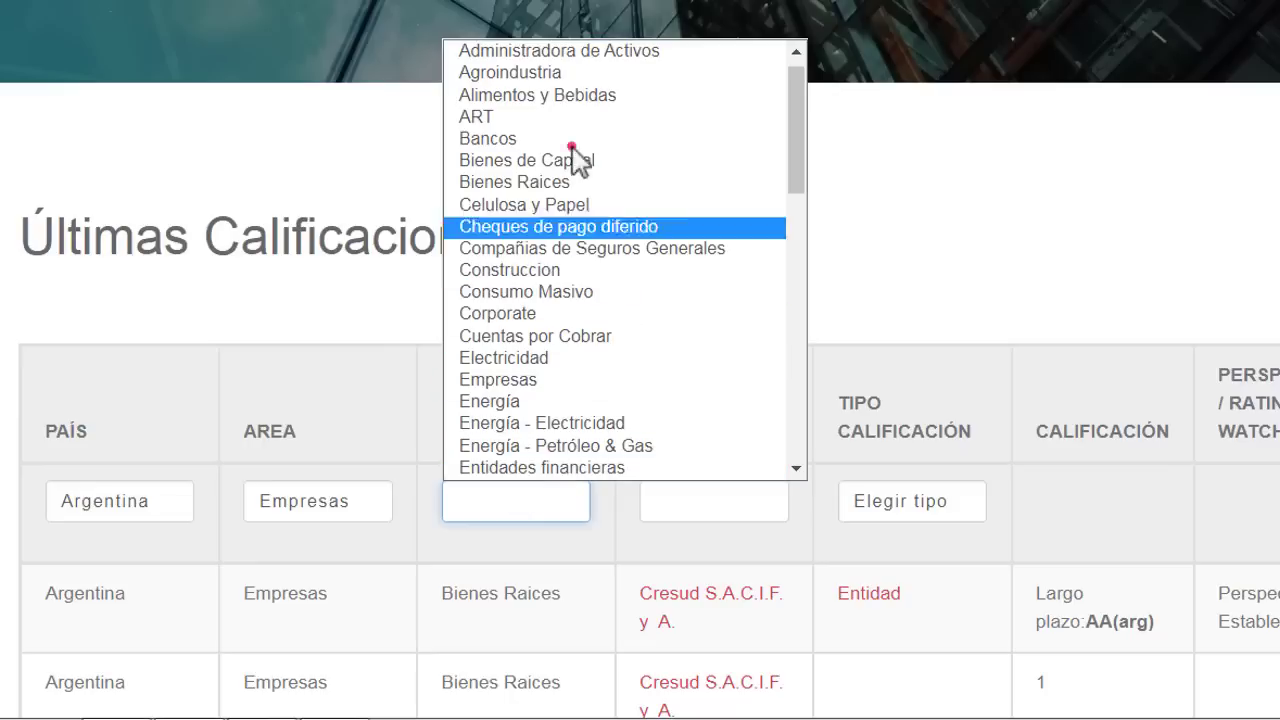
click(885, 158)
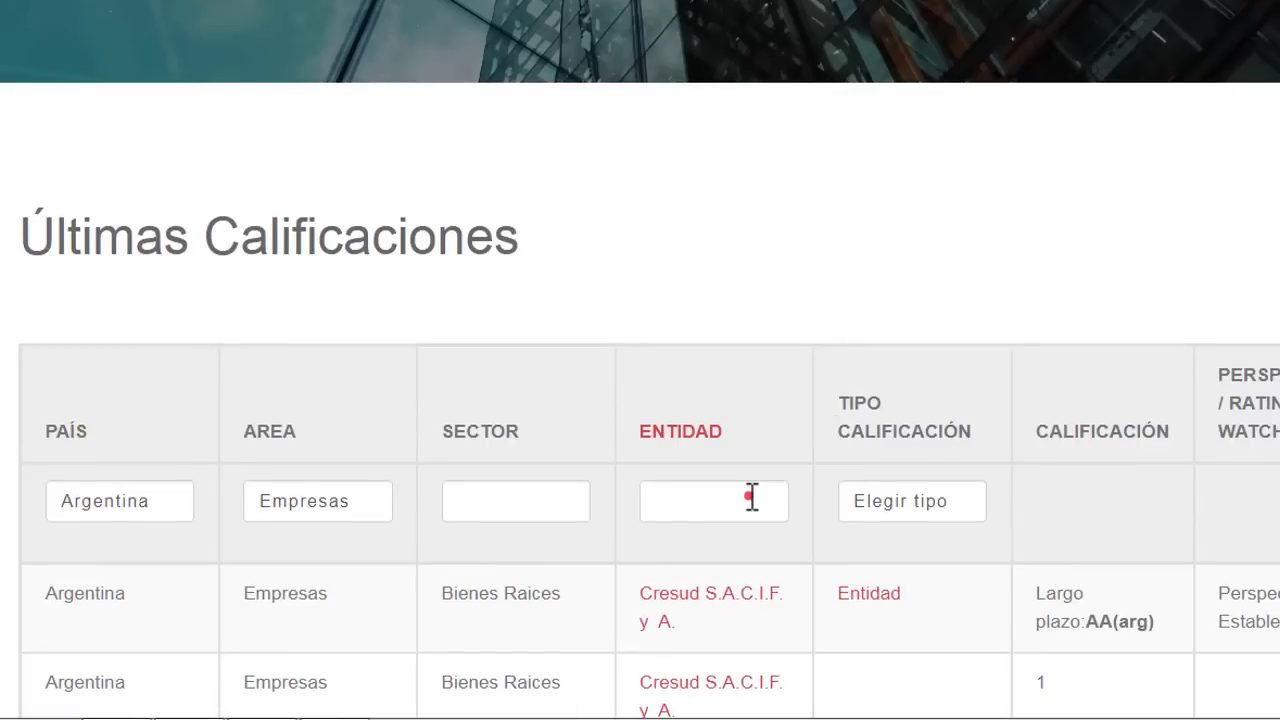
click(750, 495)
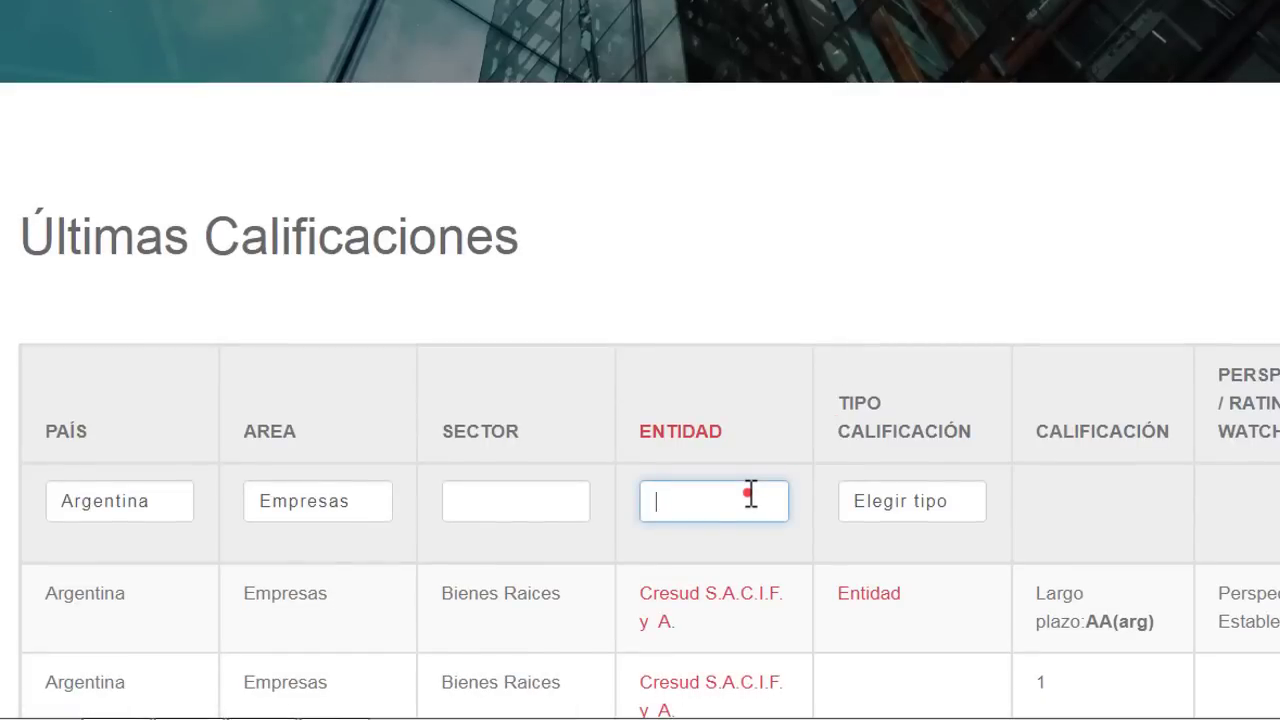
text(telecom)
key(Return)
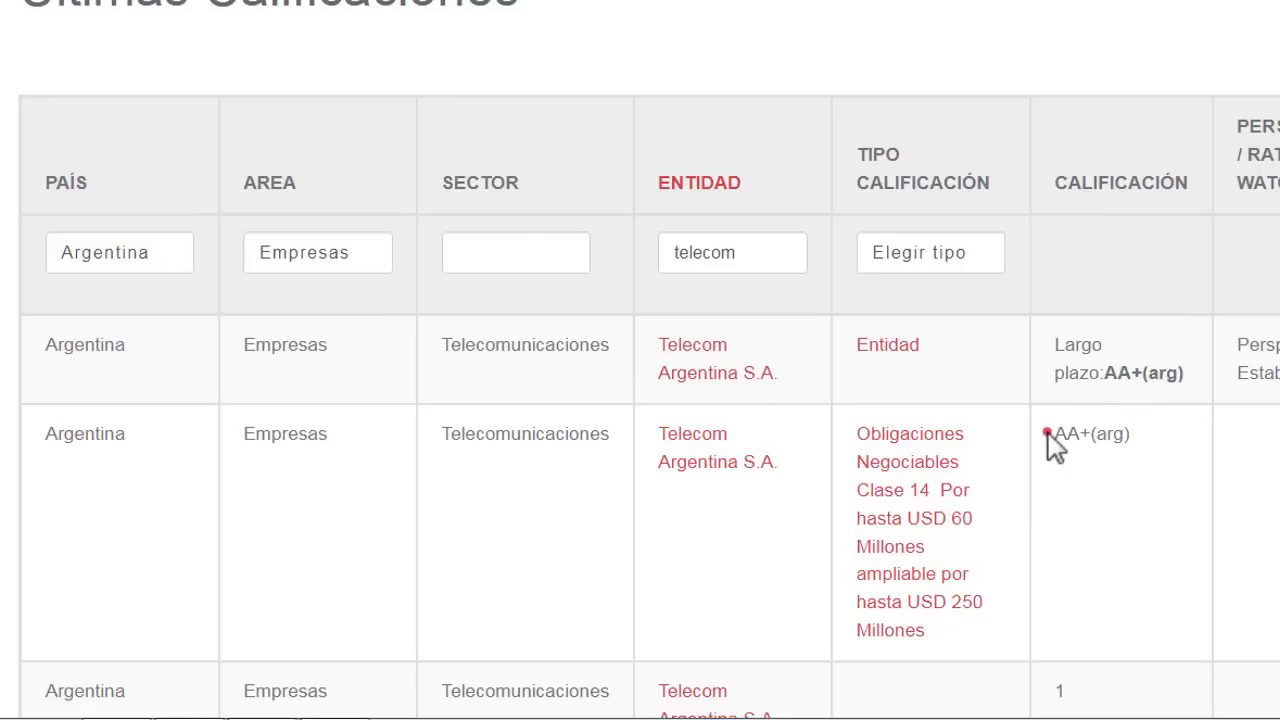
Open the Entidad rating record of Telecom Argentina S.A. and review the ratings under Emisiones Vigentes.
scroll(1030, 400, down, 1)
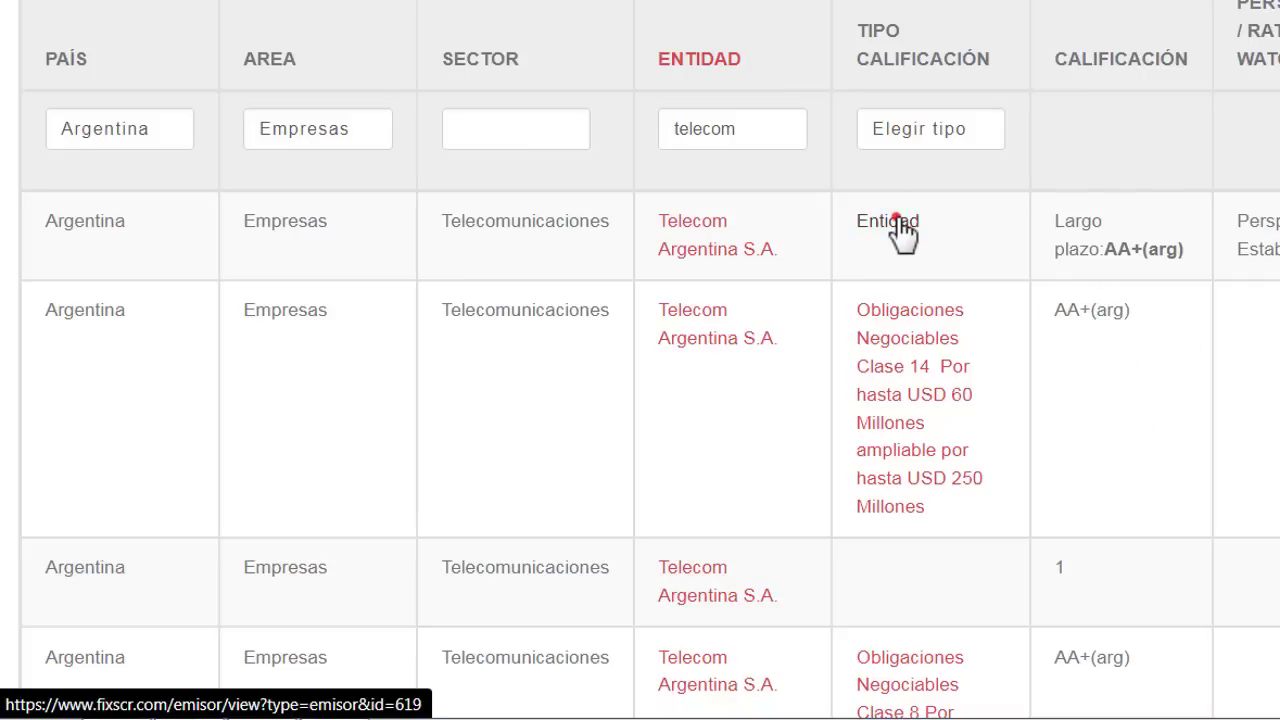
click(930, 222)
scroll(271, 437, down, 4)
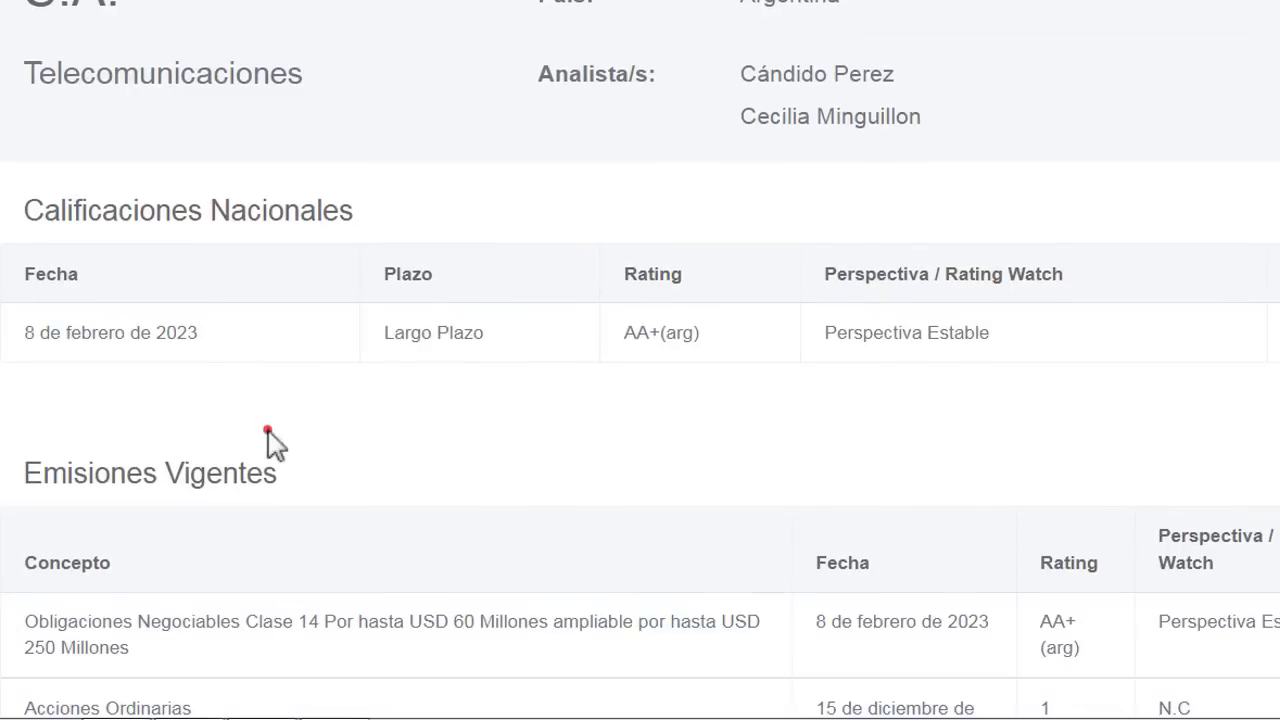
drag(323, 243, 2, 232)
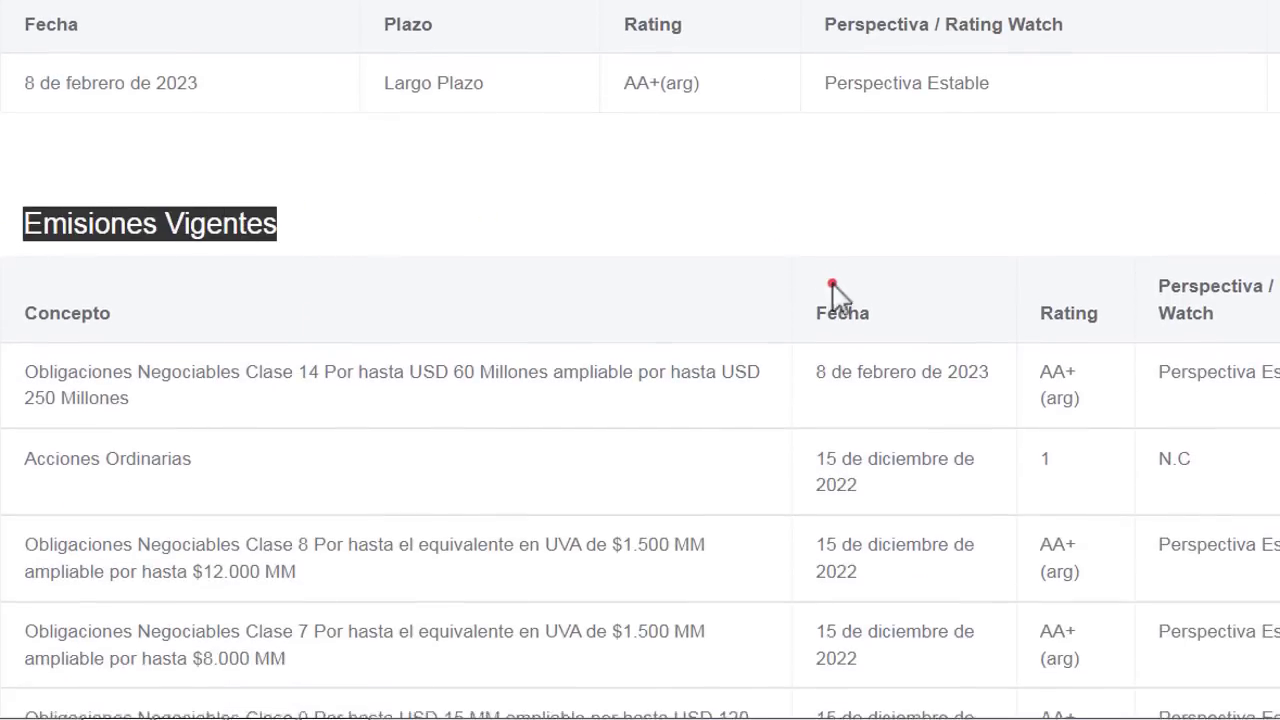
scroll(834, 291, down, 4)
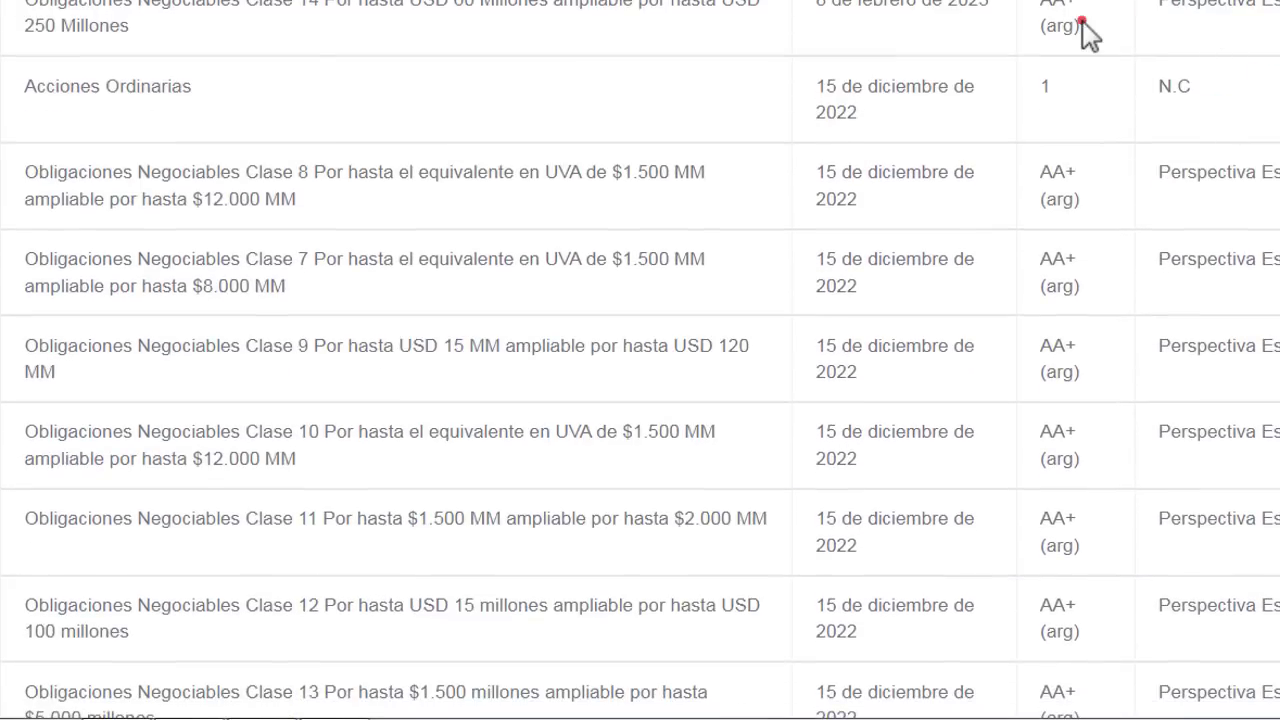
scroll(1055, 160, down, 1)
scroll(1000, 150, up, 1)
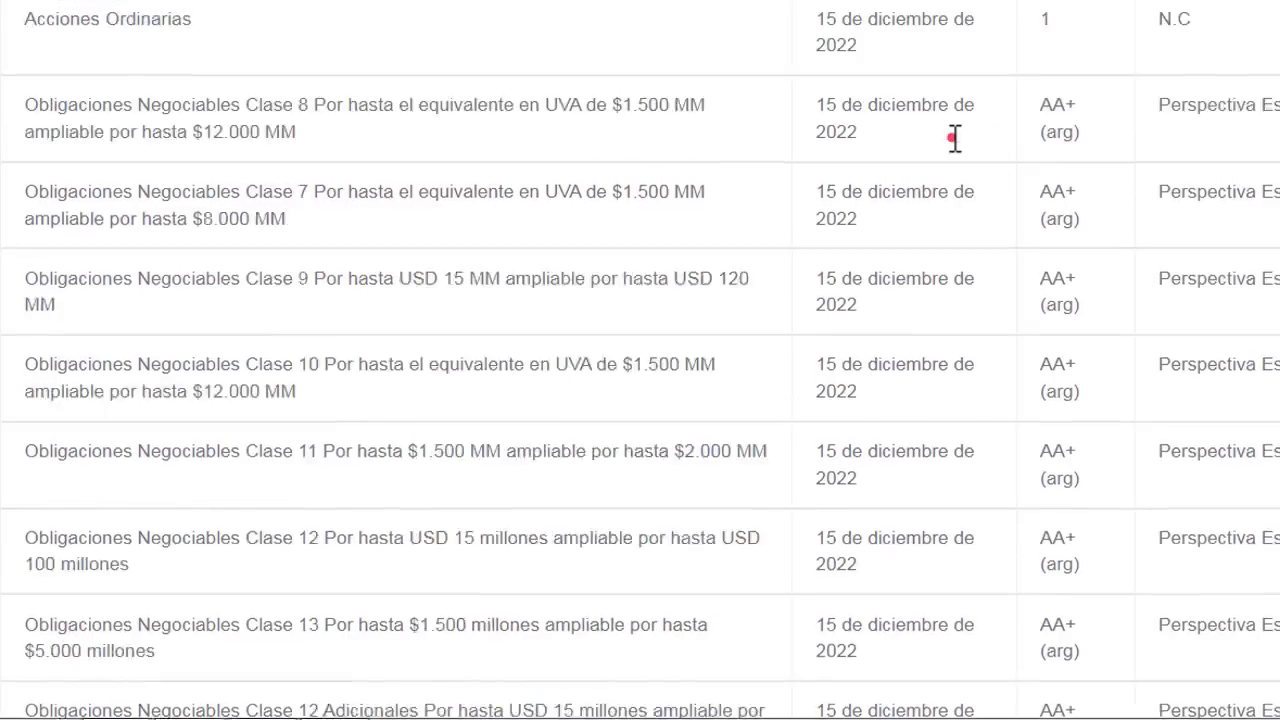
Open the Informe integral dated 8 de febrero de 2023 from Telecom's Informes de Calificación.
scroll(954, 134, down, 9)
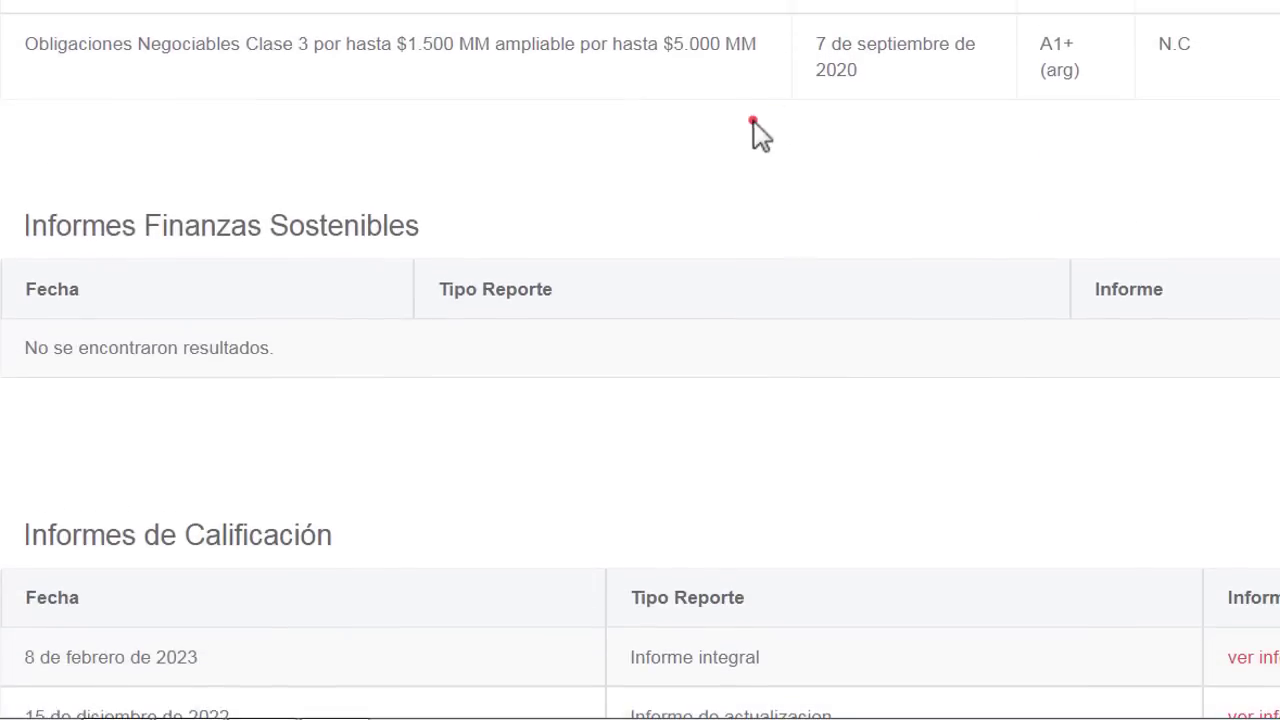
scroll(757, 129, down, 5)
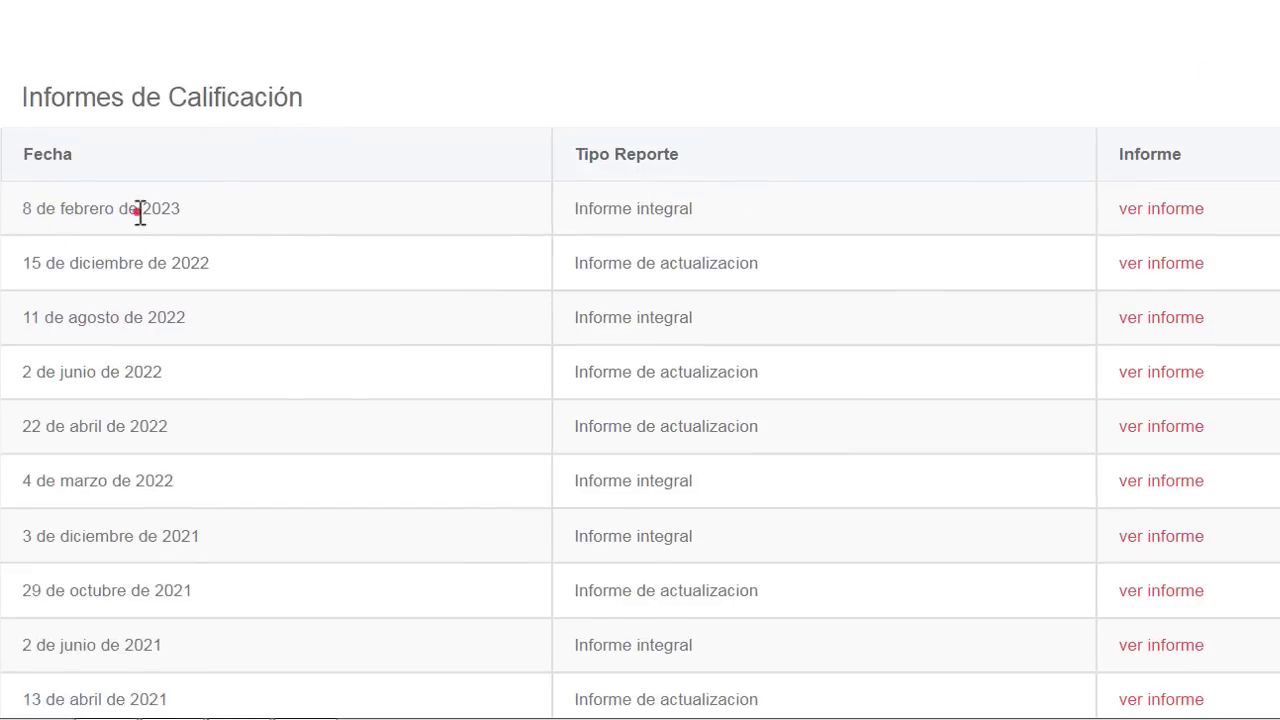
click(1195, 208)
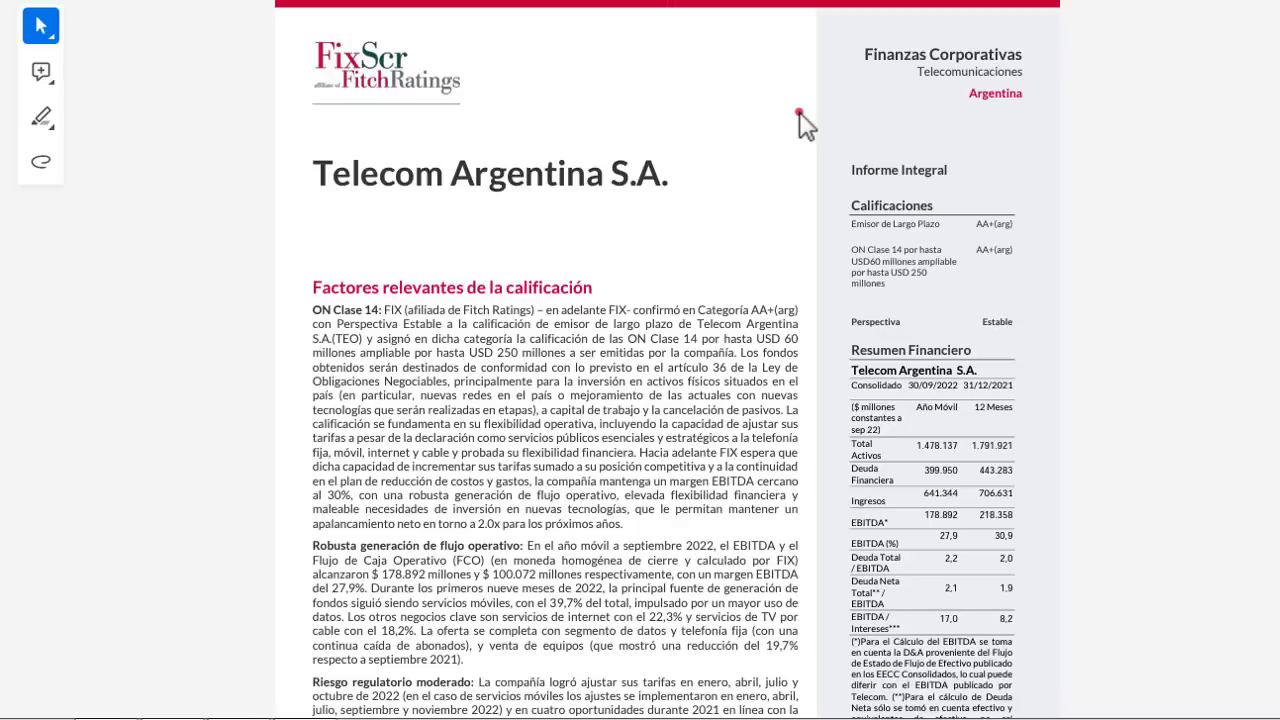
Read through Telecom's rating report, examining the rating factors, liquidity, capital investment chart and sector risk, and return to its first page.
scroll(798, 115, down, 4)
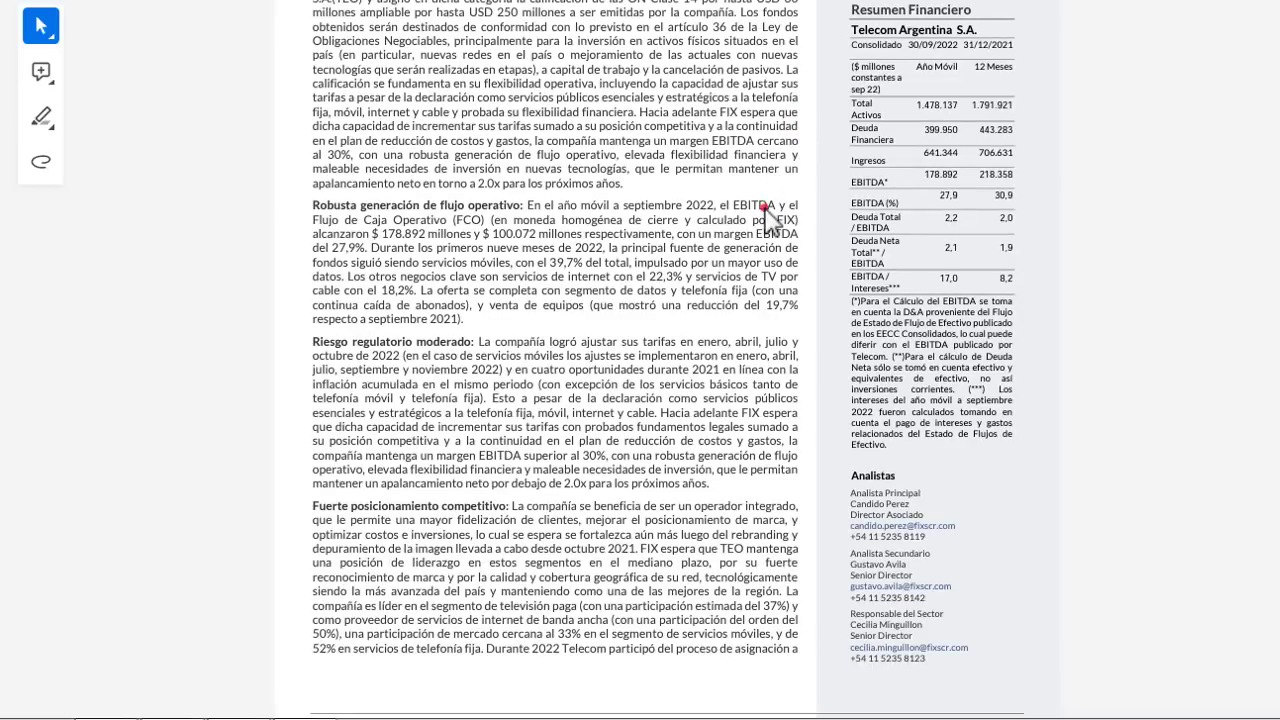
scroll(772, 215, down, 6)
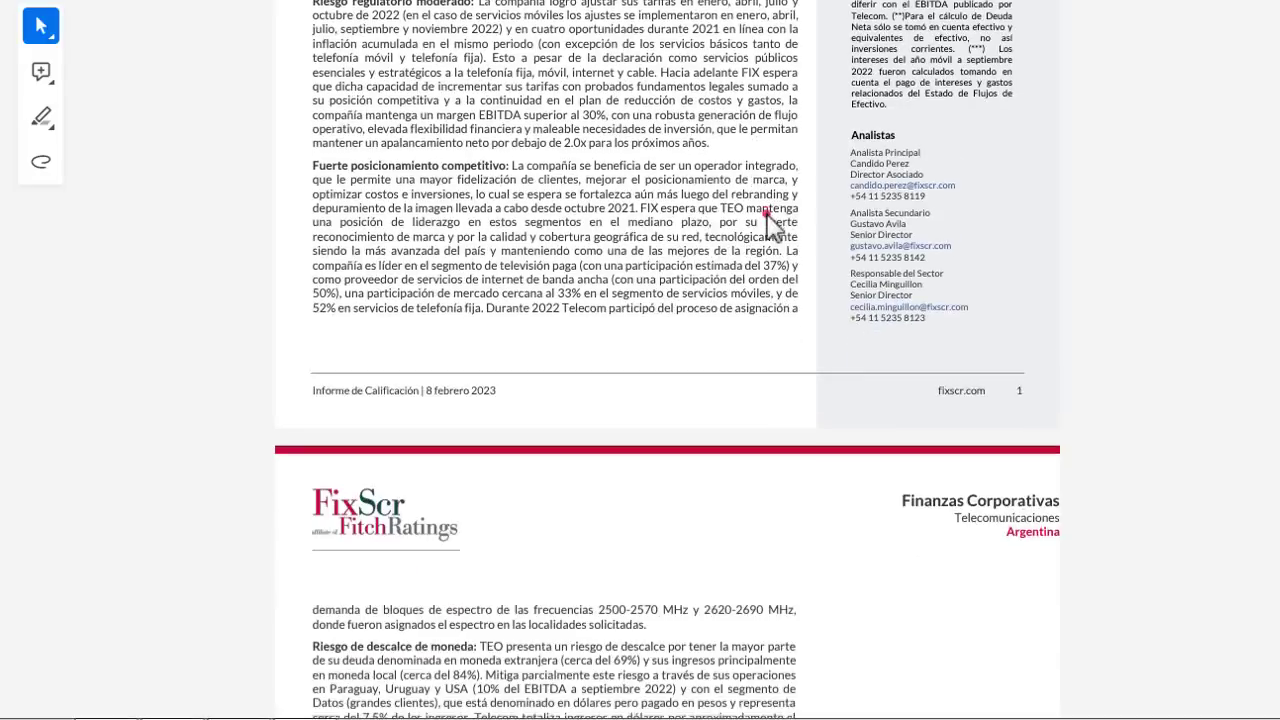
scroll(768, 218, down, 12)
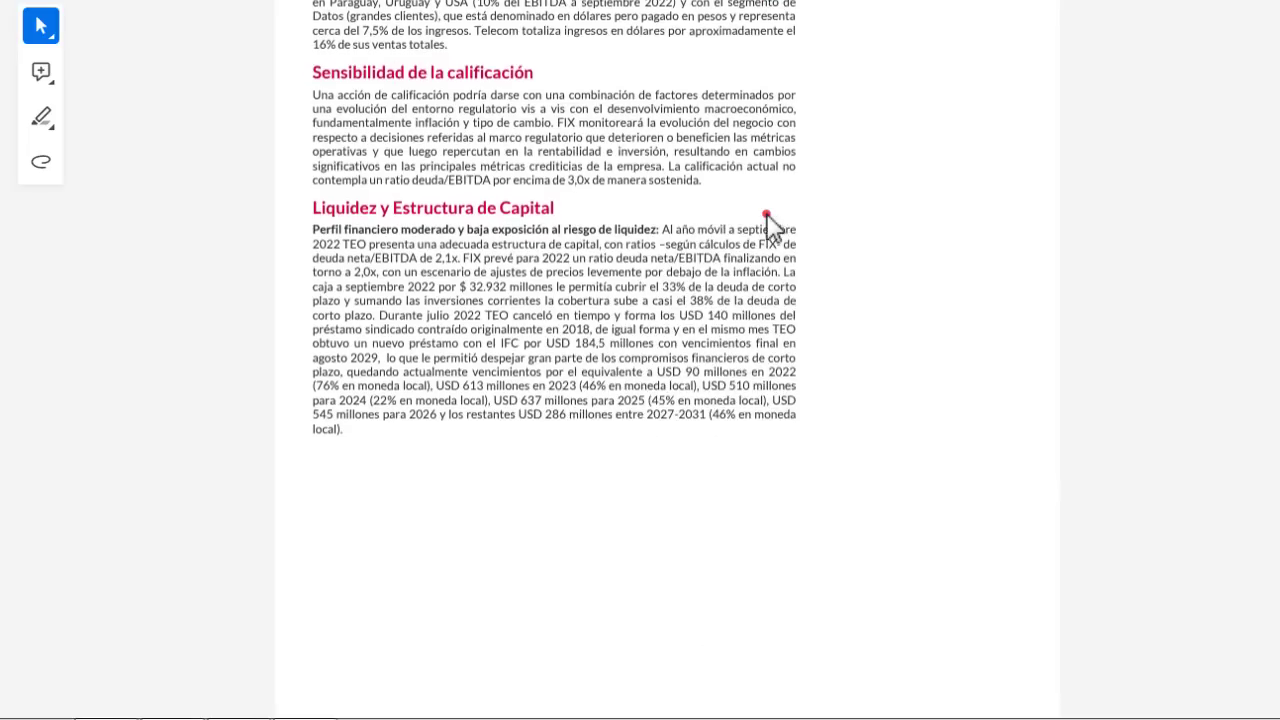
scroll(772, 222, down, 10)
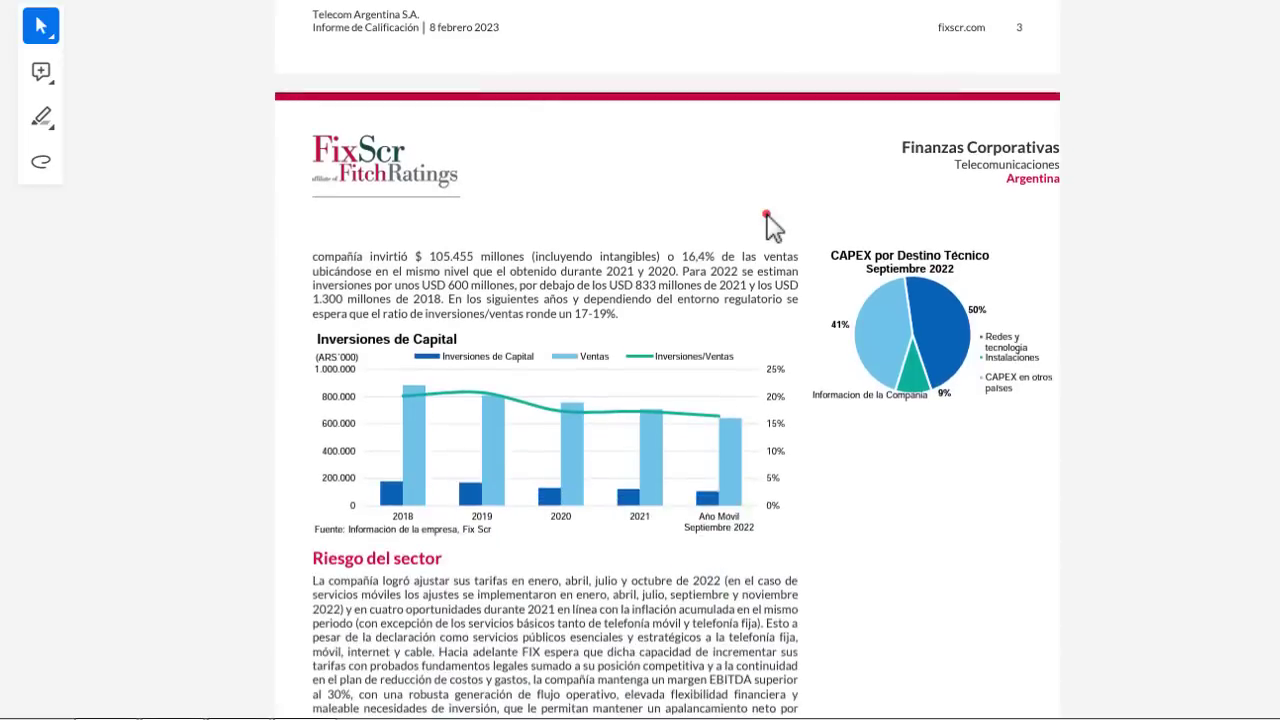
scroll(772, 225, down, 2)
scroll(772, 226, down, 2)
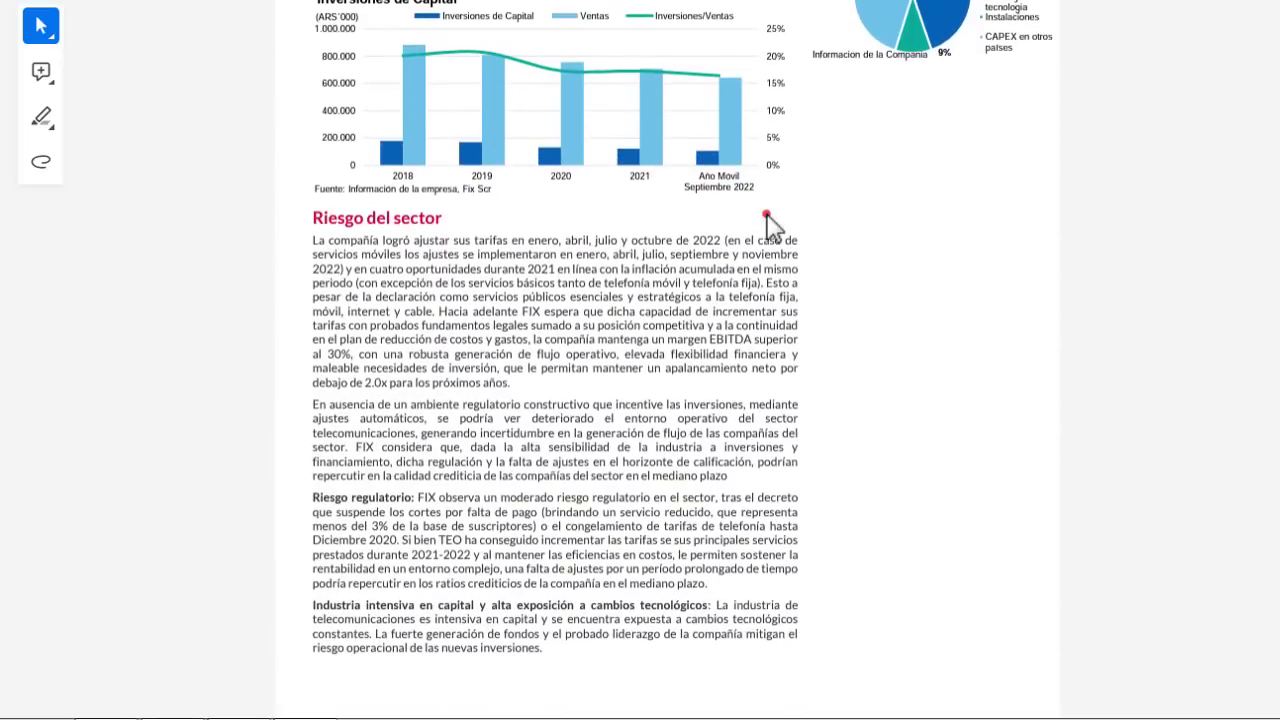
scroll(772, 225, down, 2)
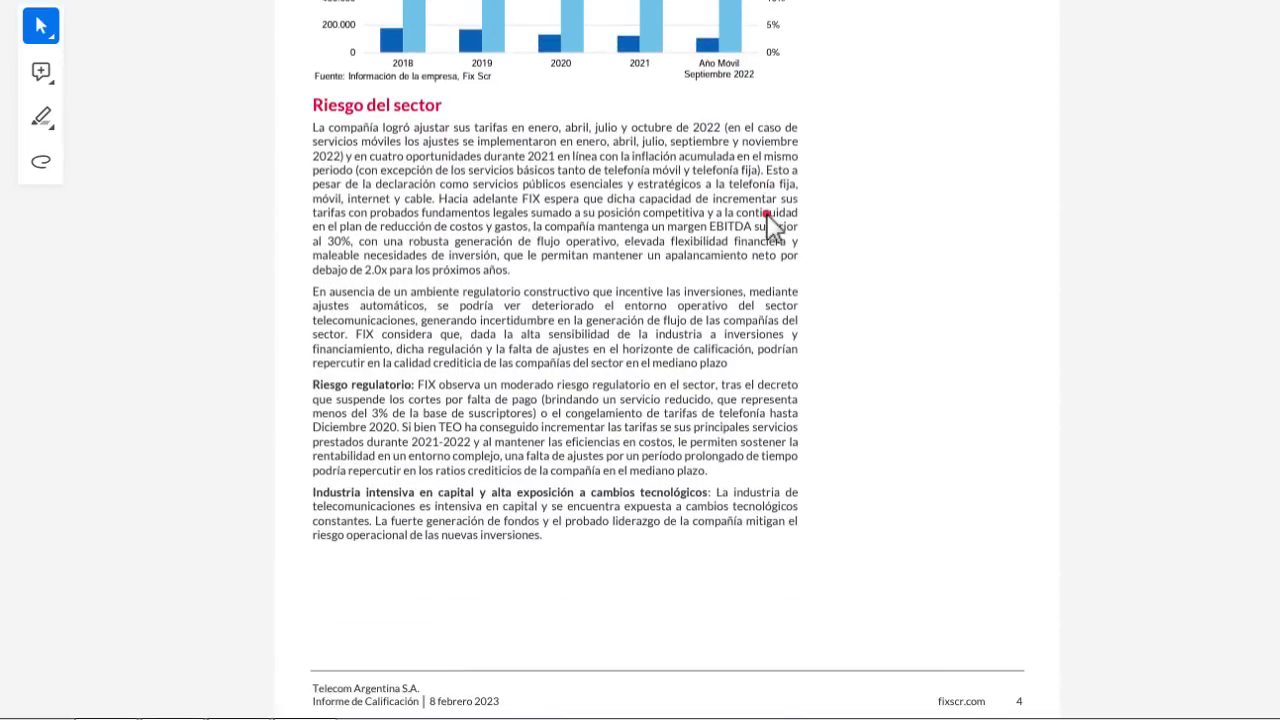
scroll(772, 226, up, 2)
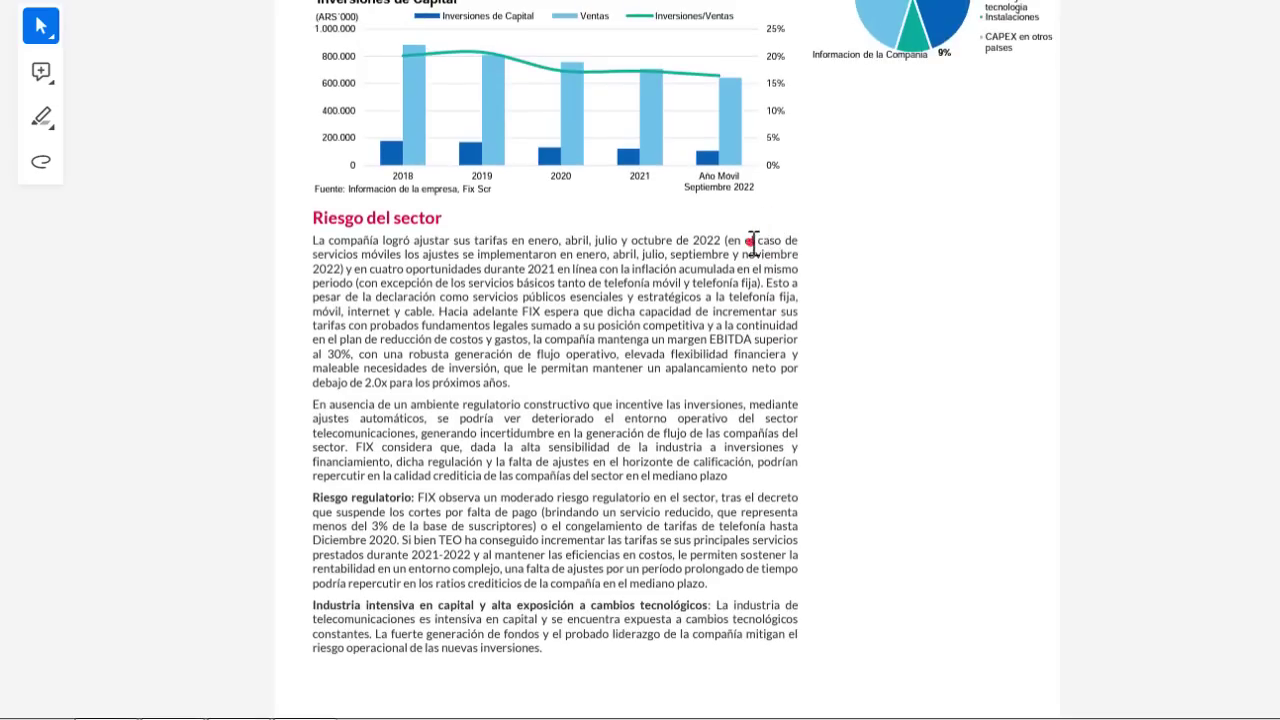
scroll(753, 240, up, 2)
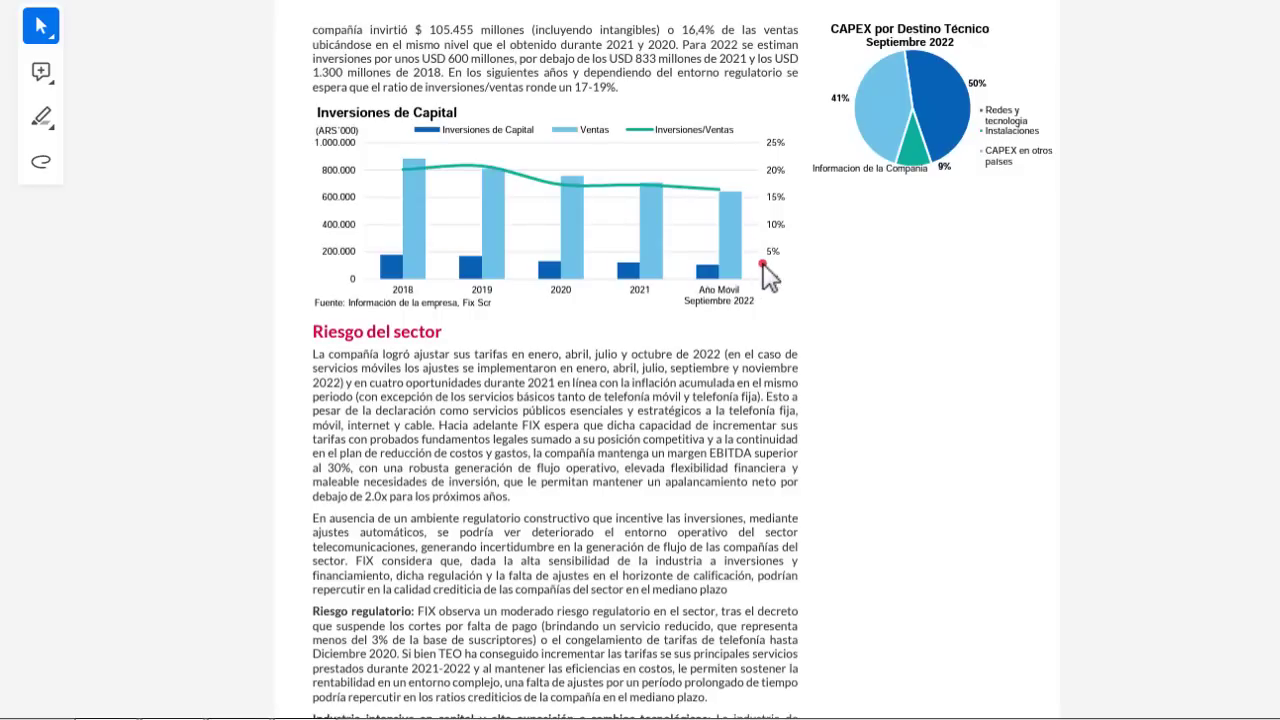
scroll(764, 268, up, 2)
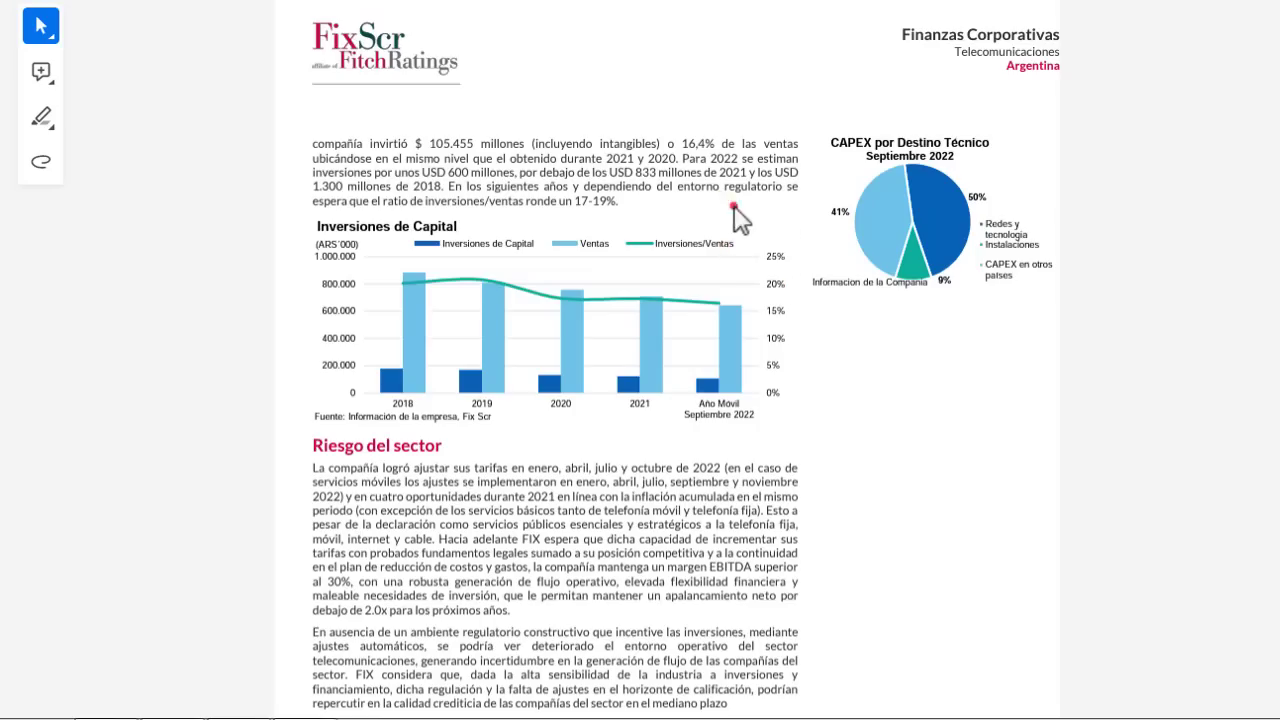
scroll(795, 310, up, 2)
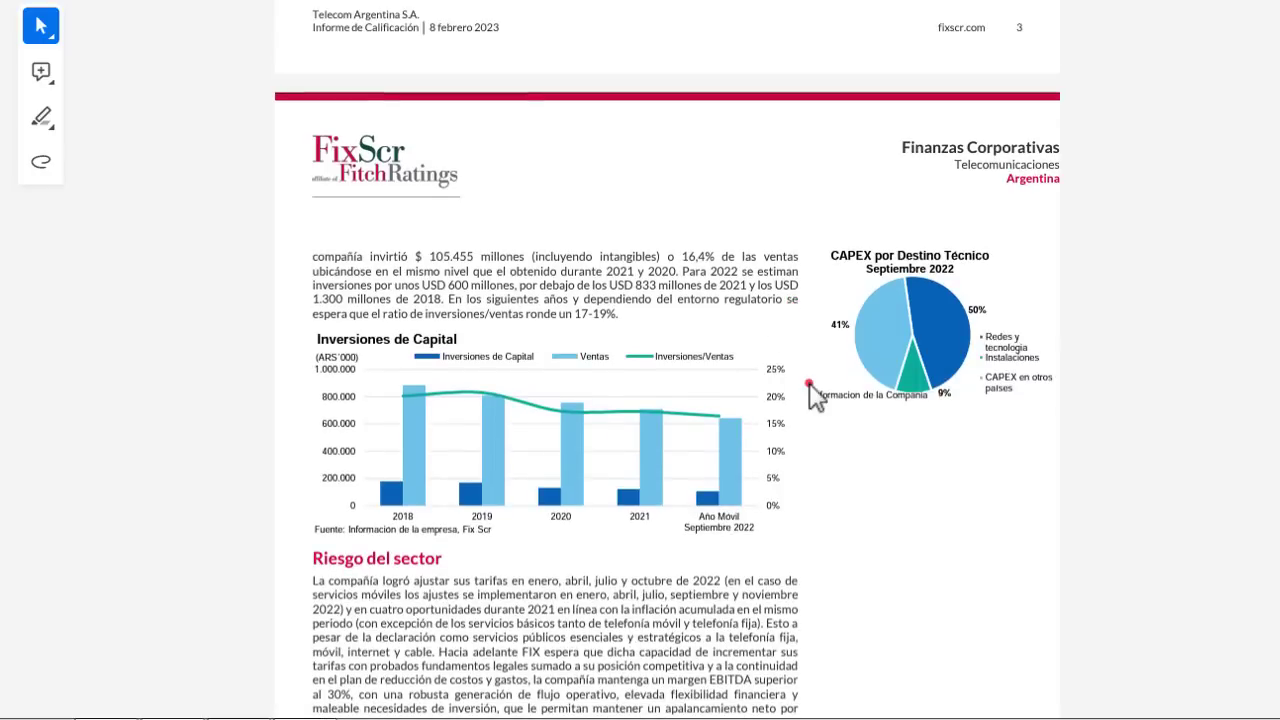
scroll(805, 390, up, 20)
scroll(790, 435, up, 10)
Switch to the Moody's Local site and open the Empresas ratings for Argentina.
mouse_move(1200, 12)
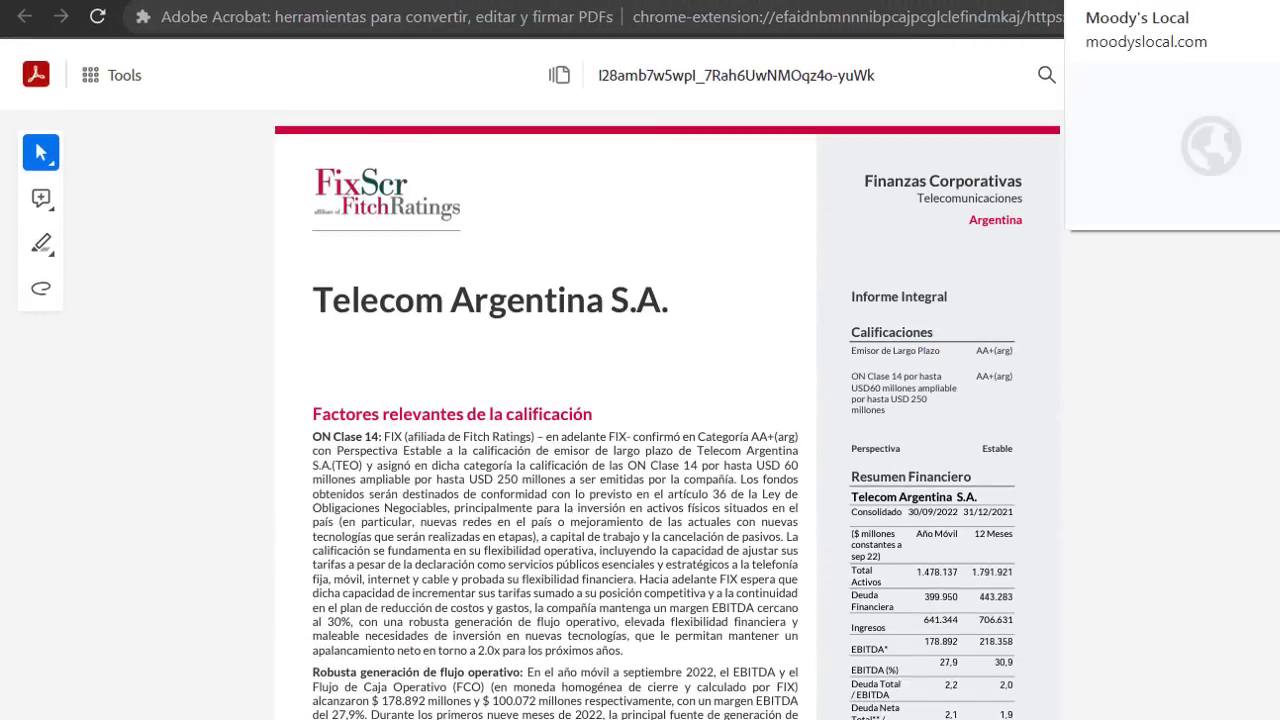
click(1100, 8)
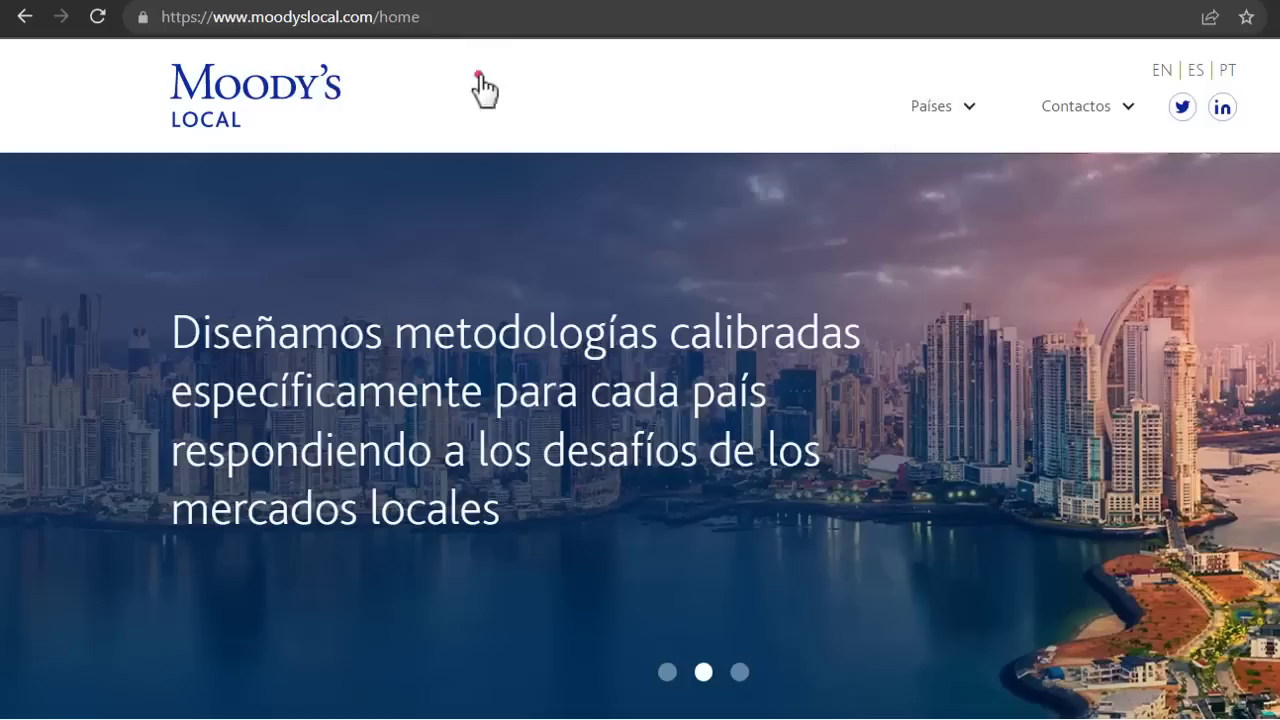
mouse_move(980, 112)
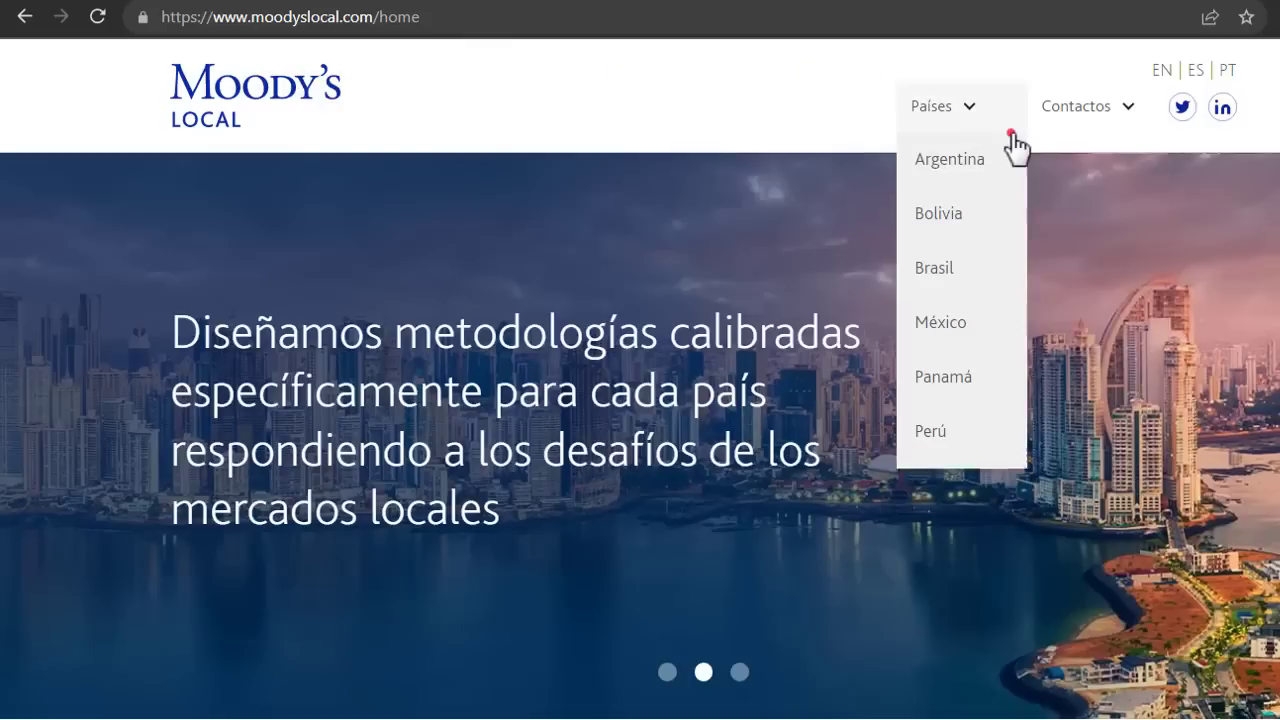
click(947, 167)
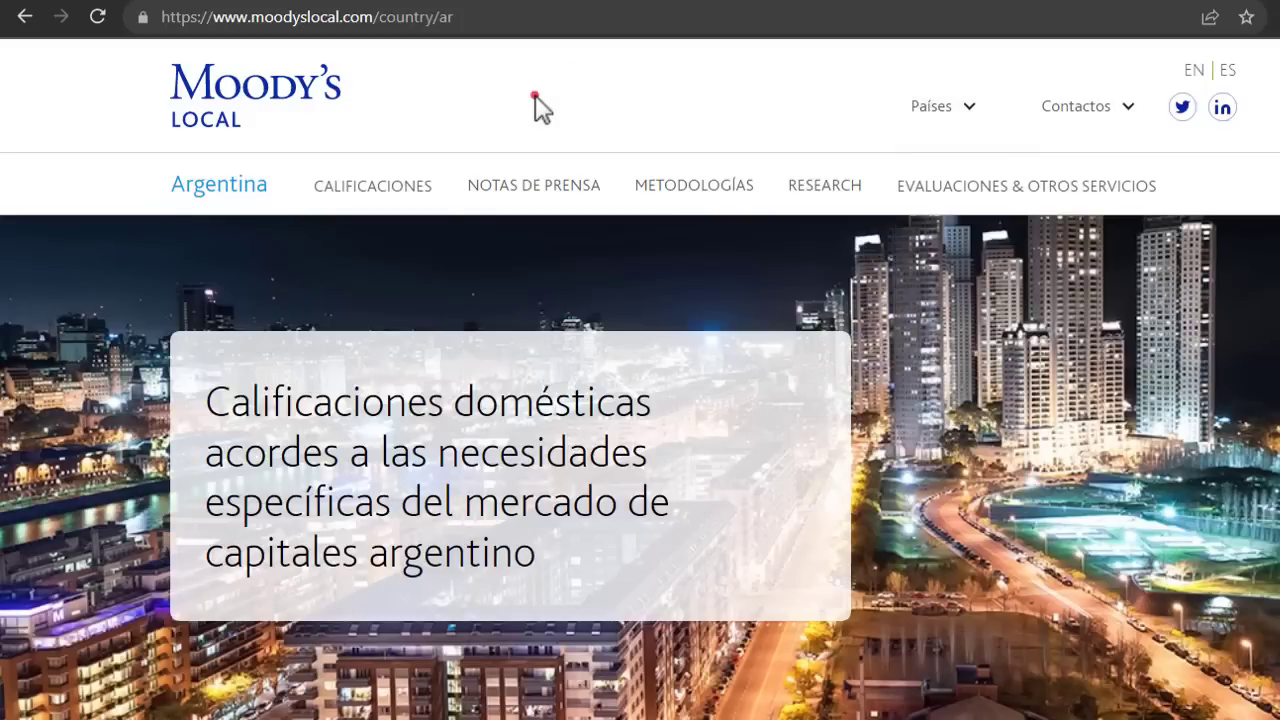
mouse_move(410, 195)
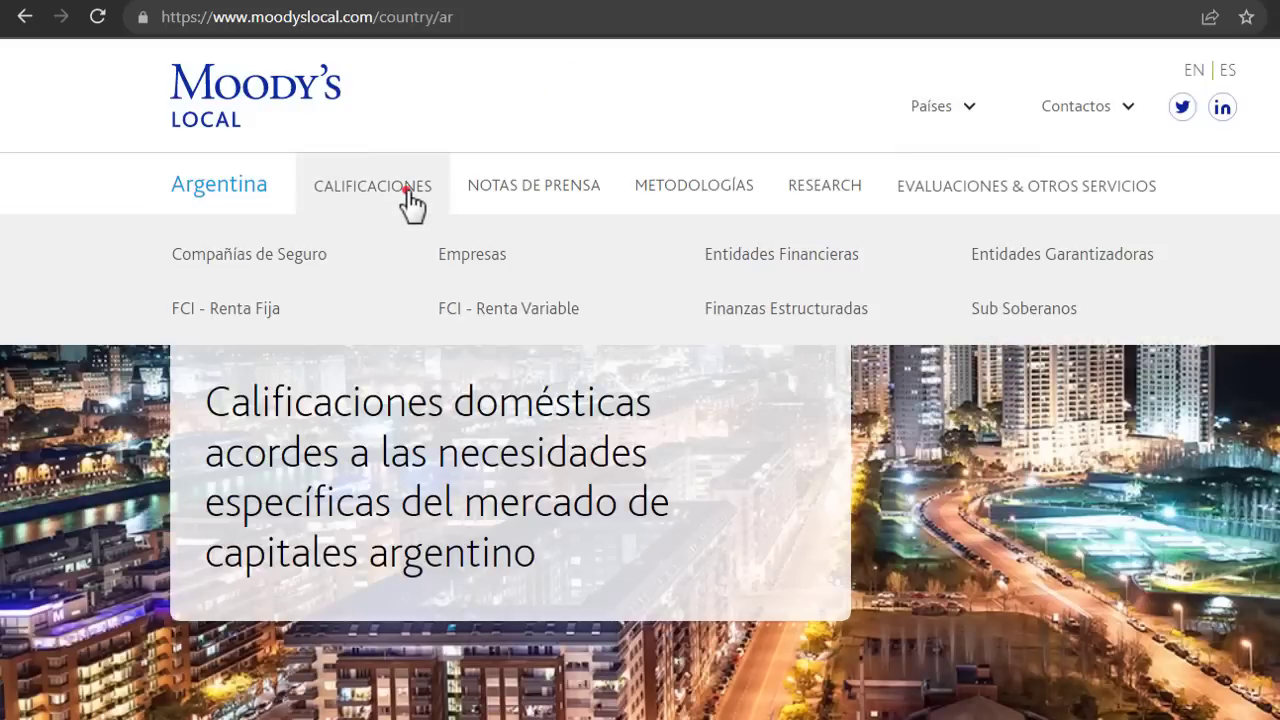
click(457, 262)
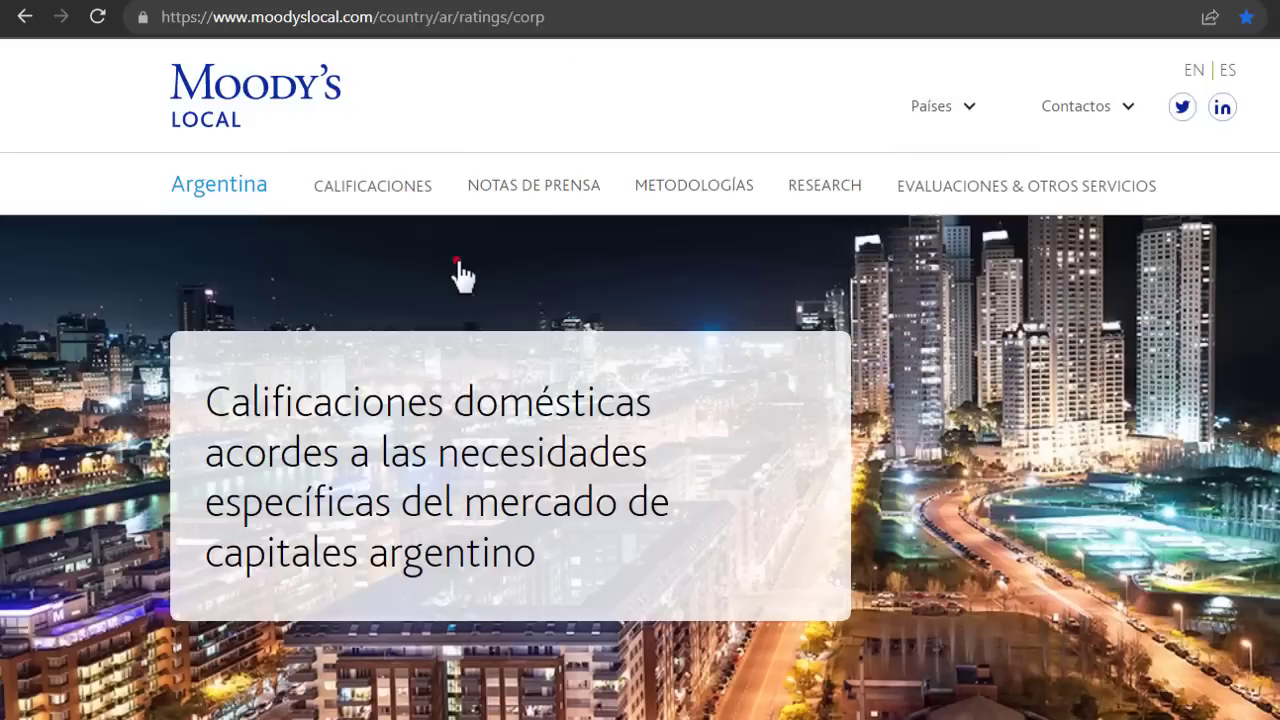
Open the Informe Vigente of Aeropuertos Argentina 2000 S.A. from the Empresas ratings table.
scroll(457, 471, down, 3)
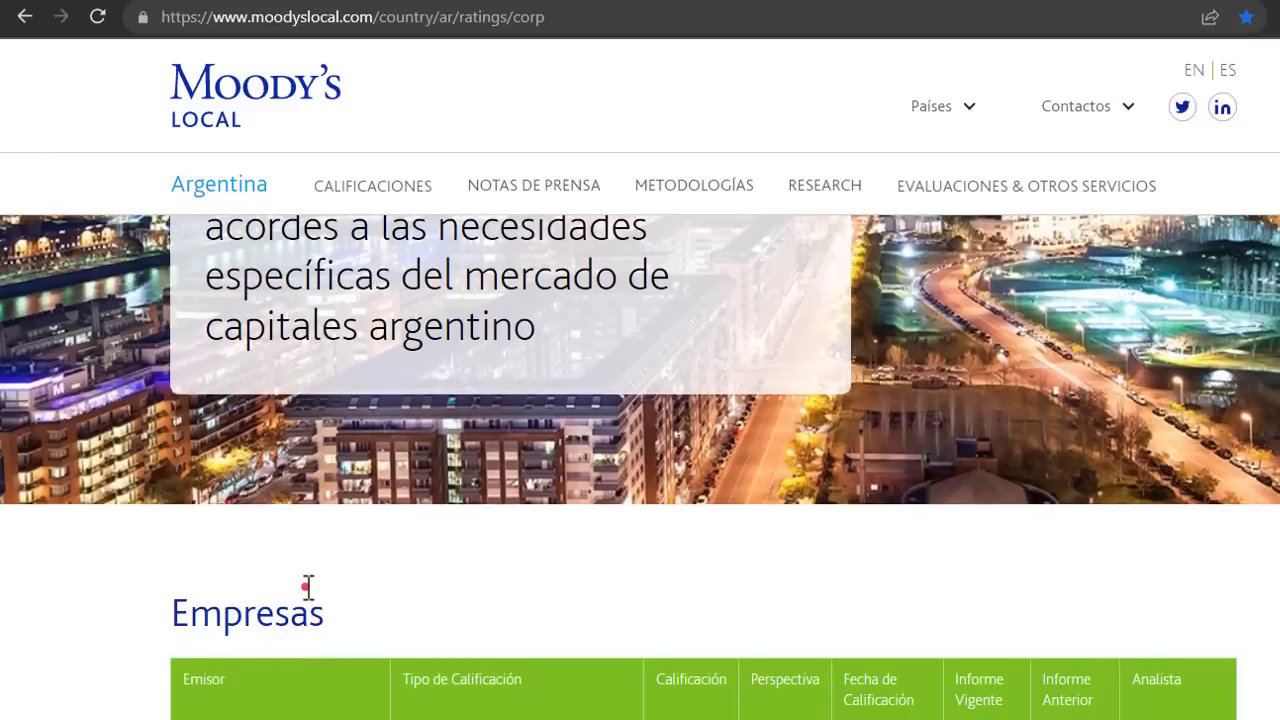
scroll(300, 560, down, 3)
scroll(246, 477, down, 1)
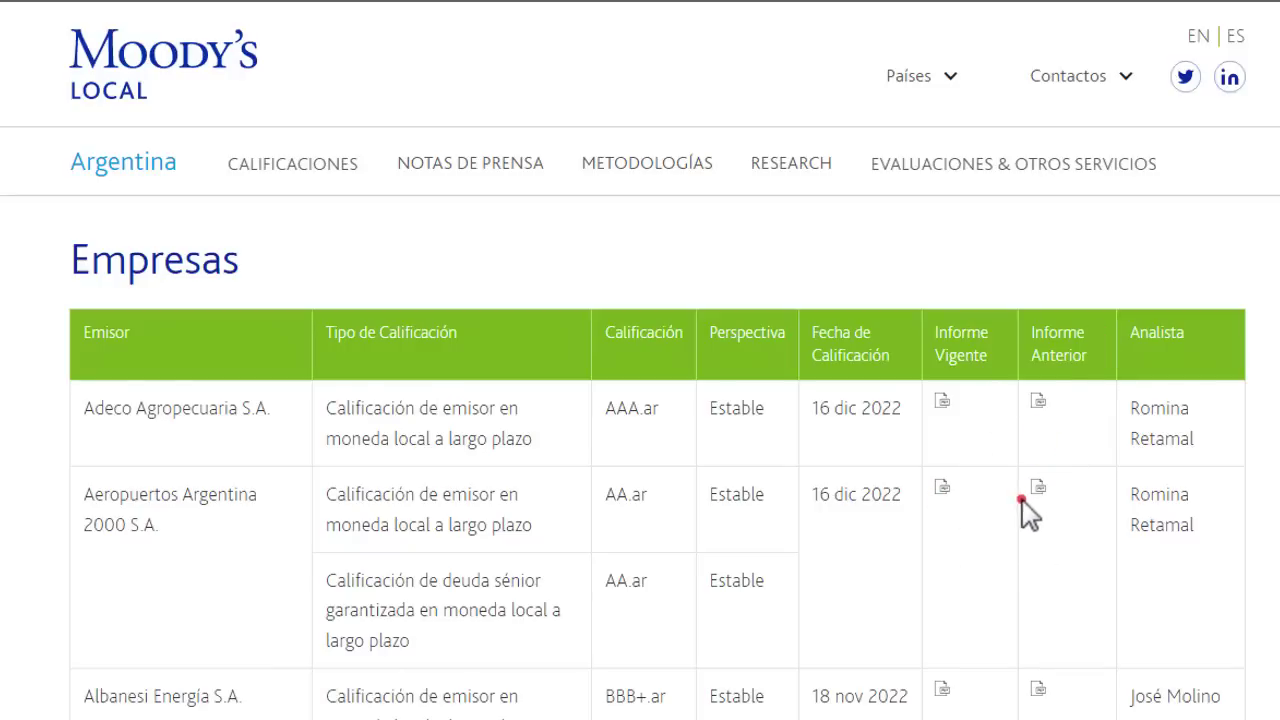
click(941, 492)
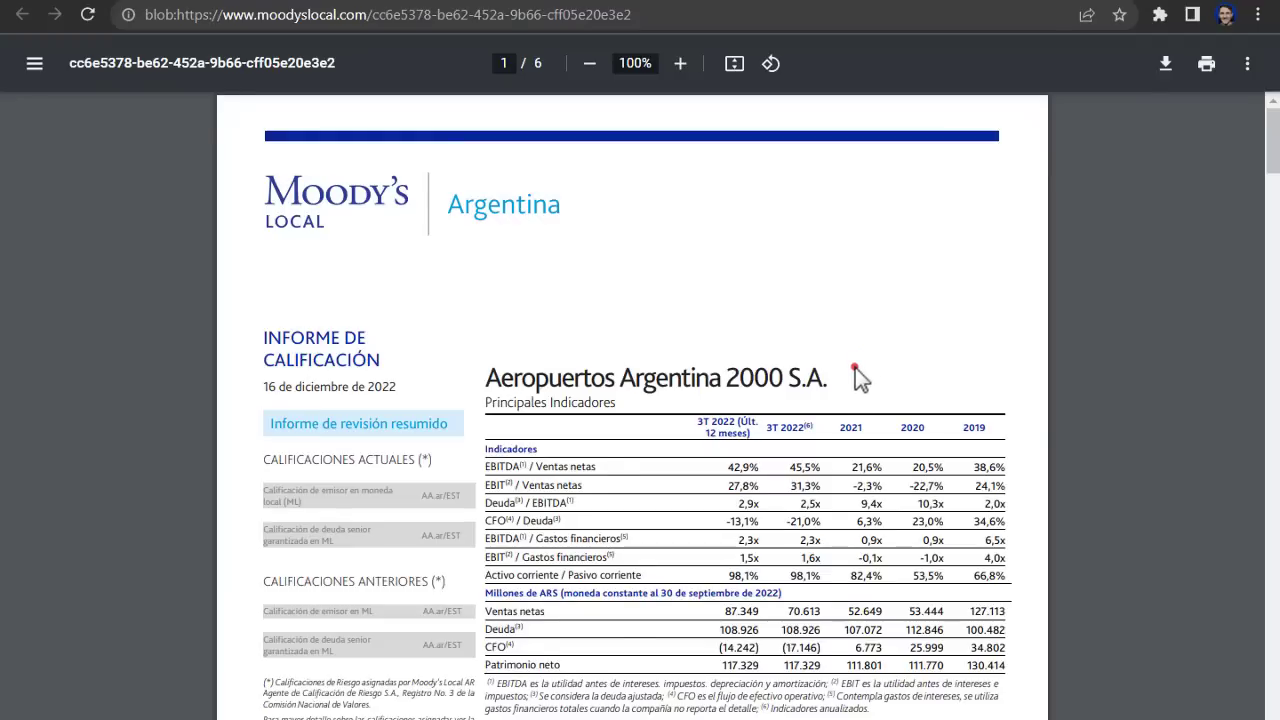
Read the first two pages of the Aeropuertos Argentina 2000 report, examining the main indicators, Resumen, Fortalezas crediticias and Debilidades crediticias.
scroll(855, 367, up, 3)
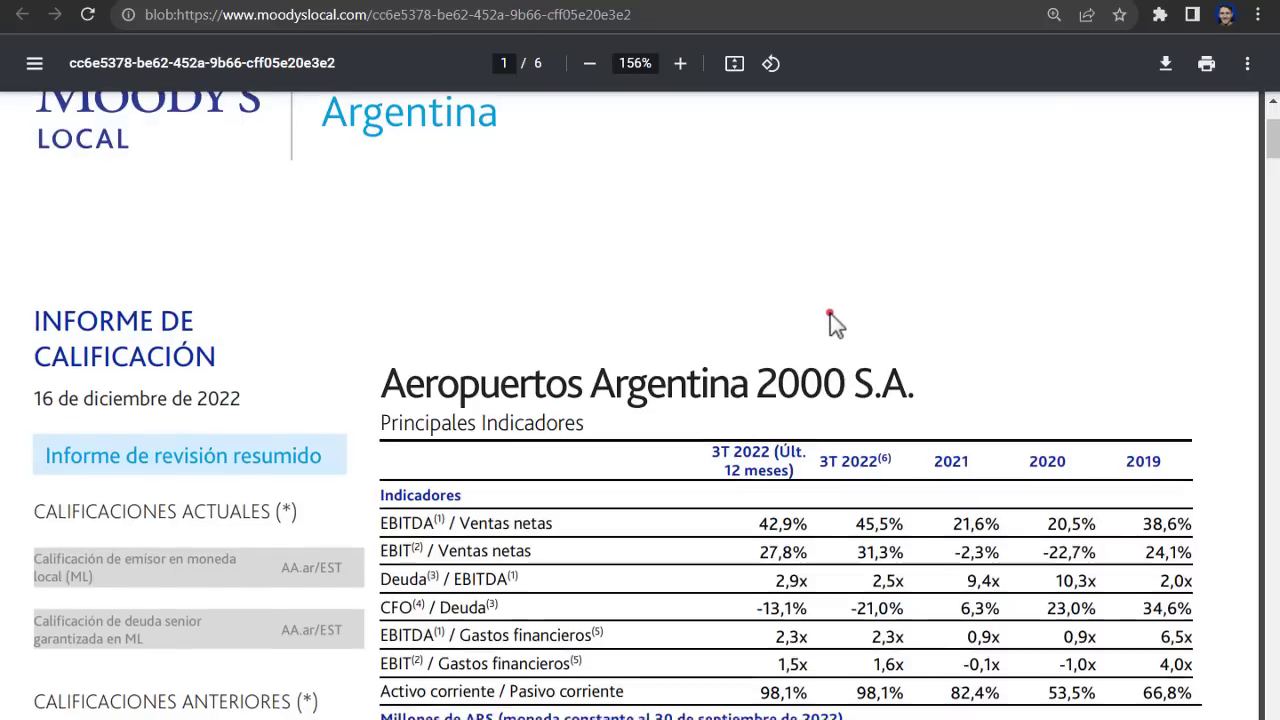
scroll(830, 313, down, 4)
scroll(830, 308, down, 1)
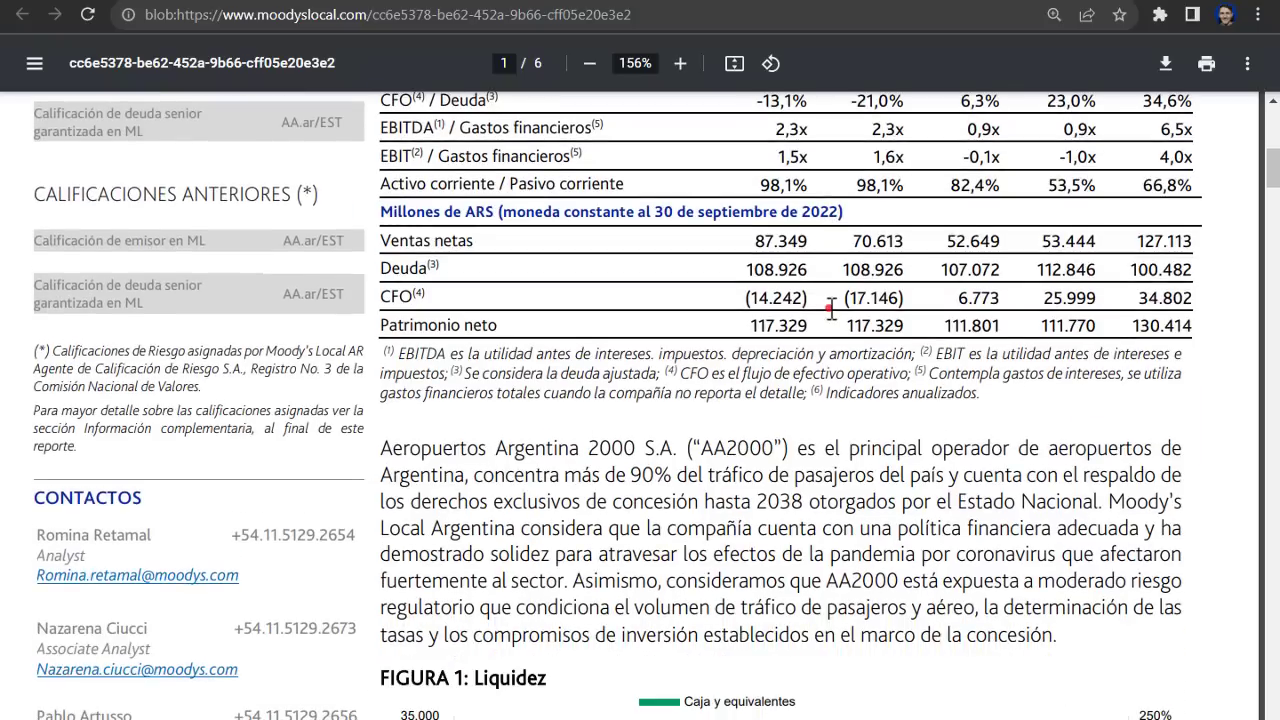
scroll(829, 312, down, 3)
scroll(829, 312, down, 8)
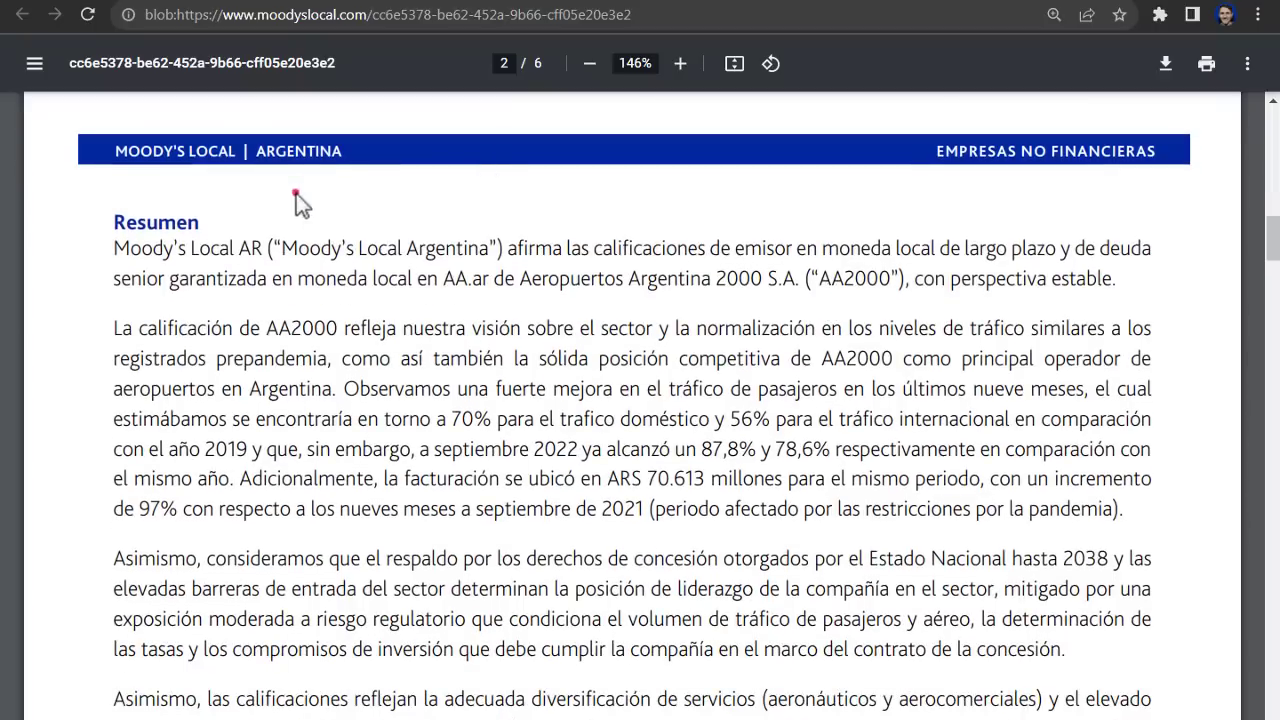
scroll(352, 275, down, 1)
scroll(352, 275, down, 3)
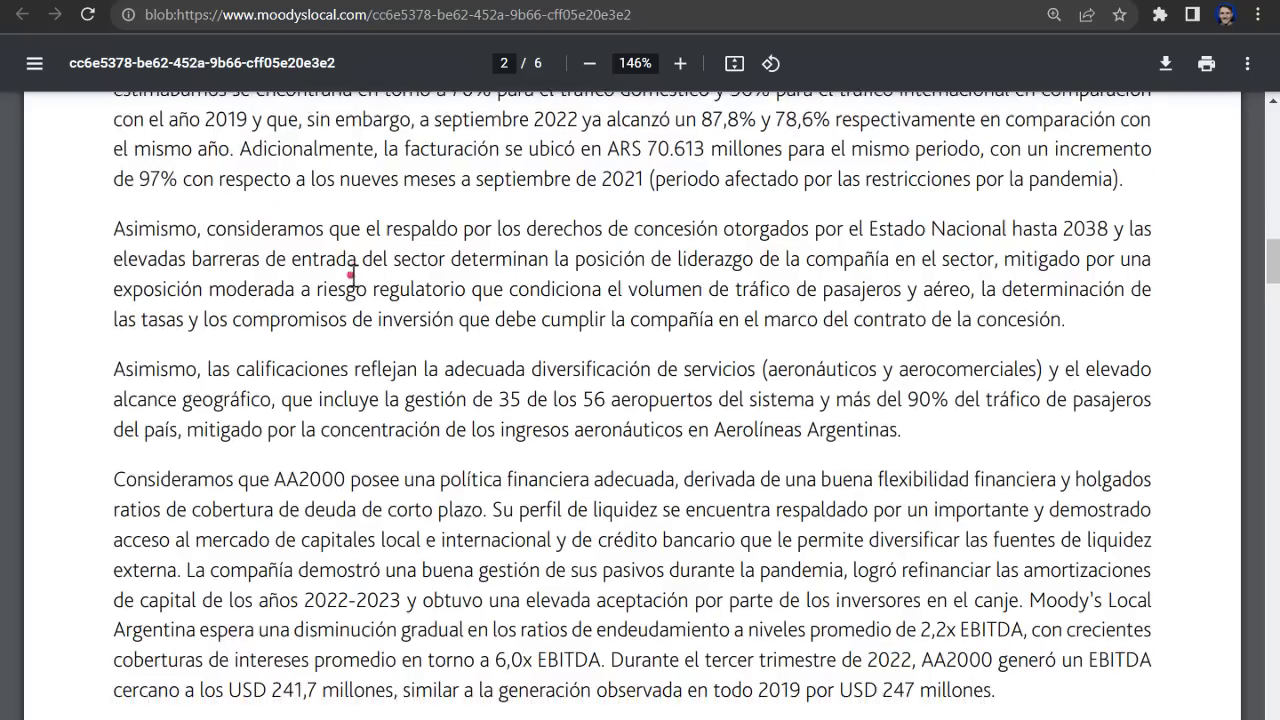
scroll(400, 277, up, 3)
scroll(400, 320, down, 8)
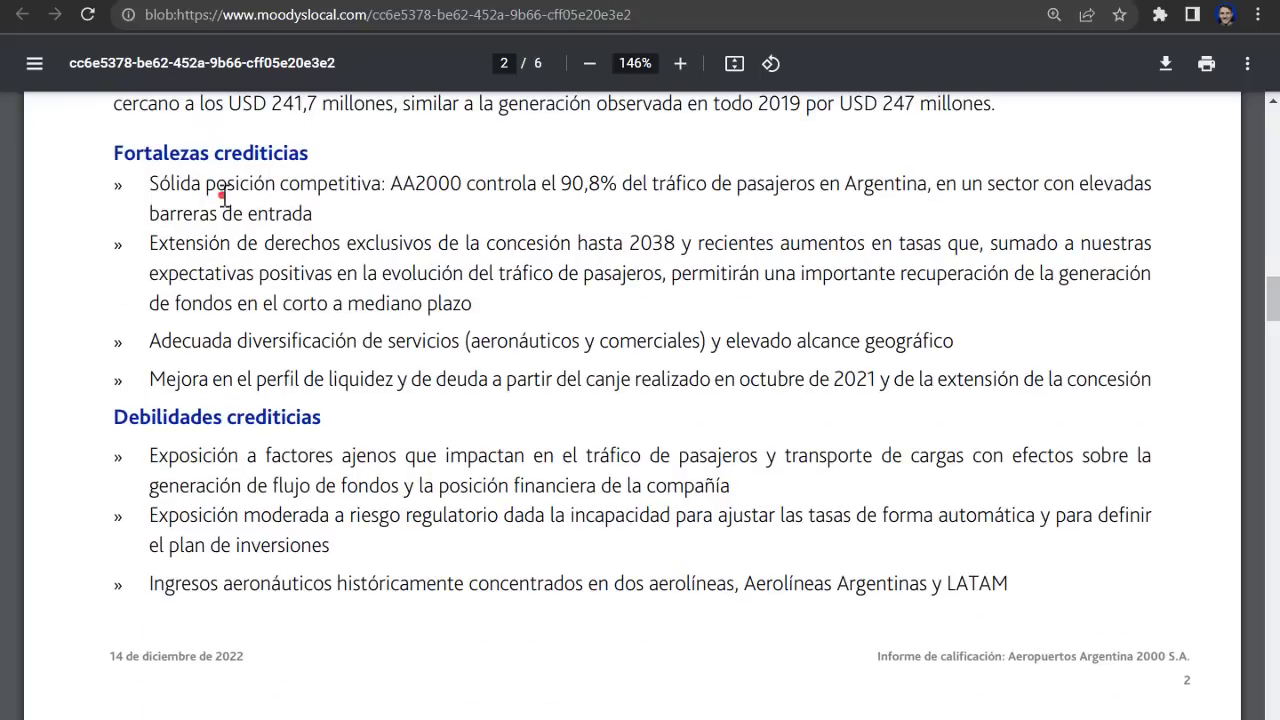
scroll(380, 500, up, 1)
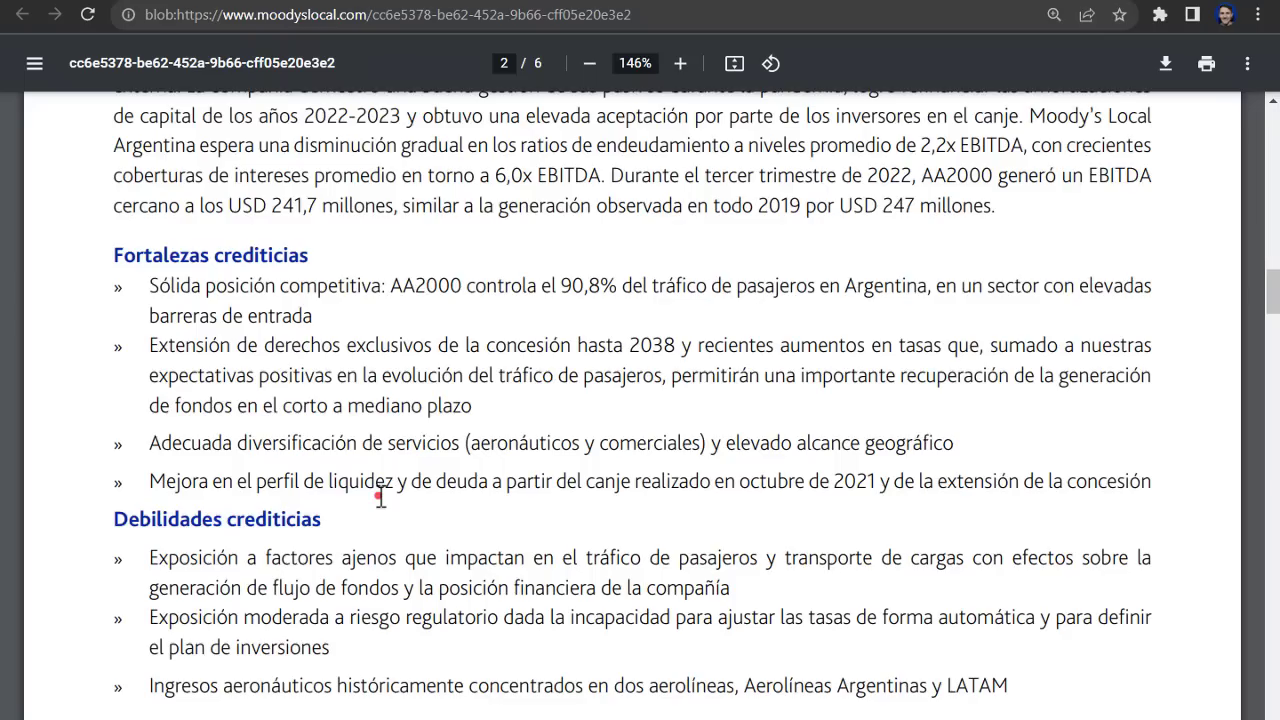
scroll(380, 497, down, 1)
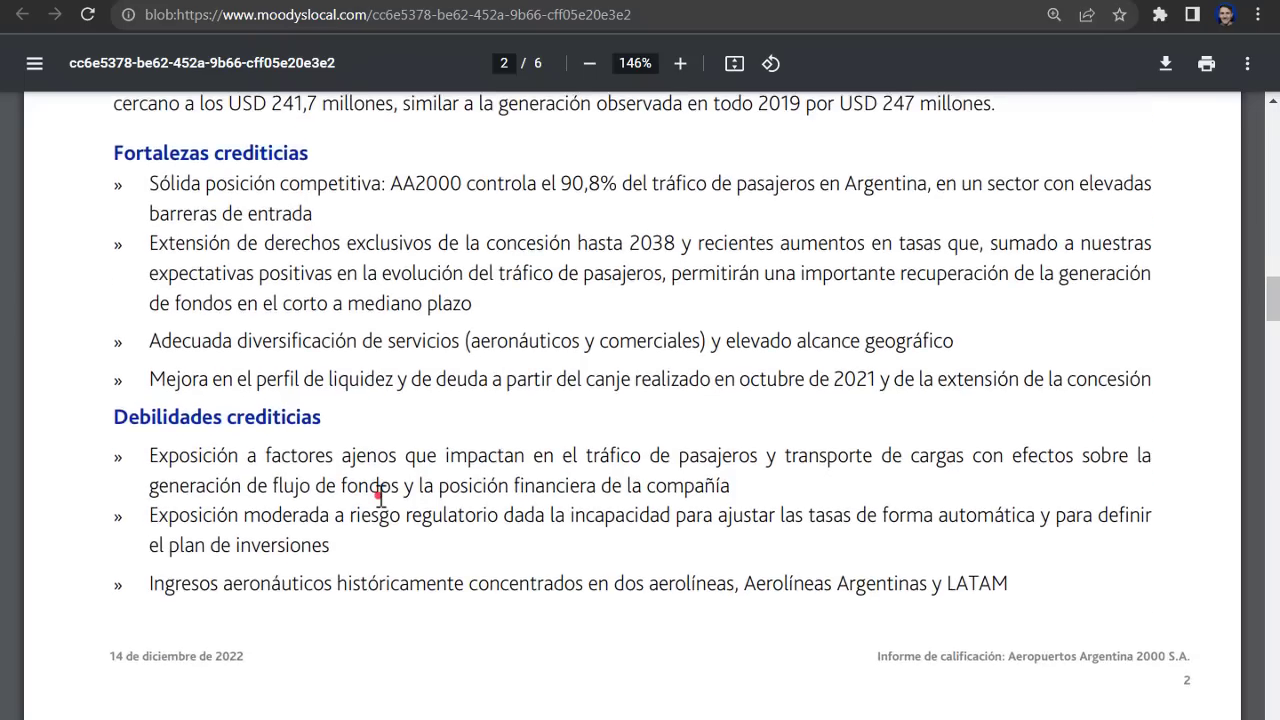
Review the report's Información contable e indicadores operativos y financieros table, from the indicators through income statement and cash flow to the balance sheet.
scroll(380, 497, down, 4)
scroll(380, 497, up, 1)
scroll(380, 497, down, 2)
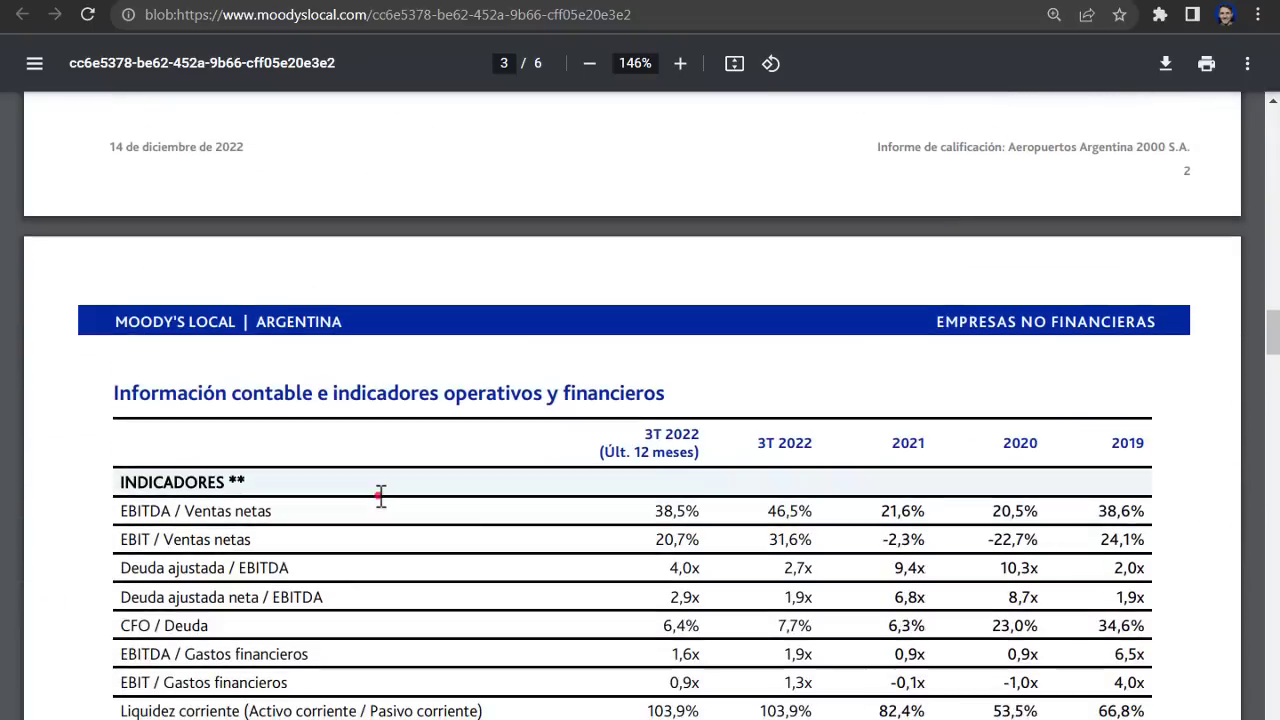
scroll(380, 495, down, 2)
scroll(380, 497, down, 3)
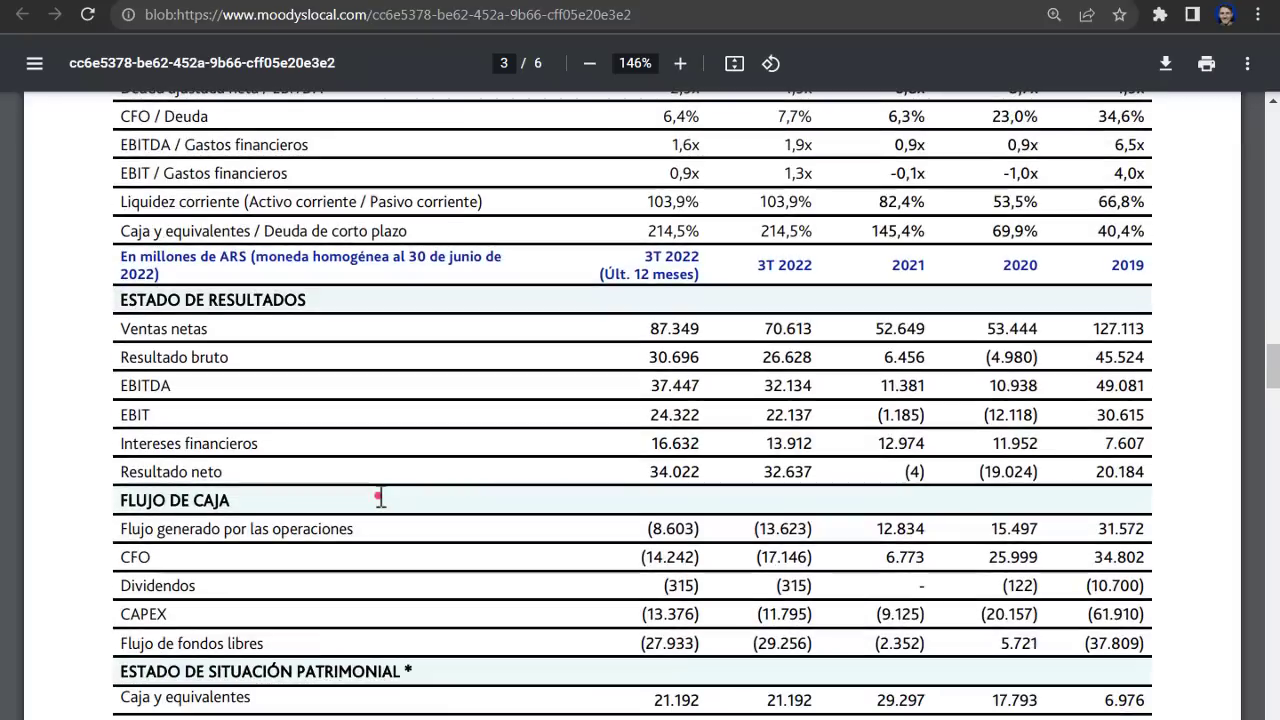
scroll(380, 497, down, 2)
scroll(383, 469, down, 3)
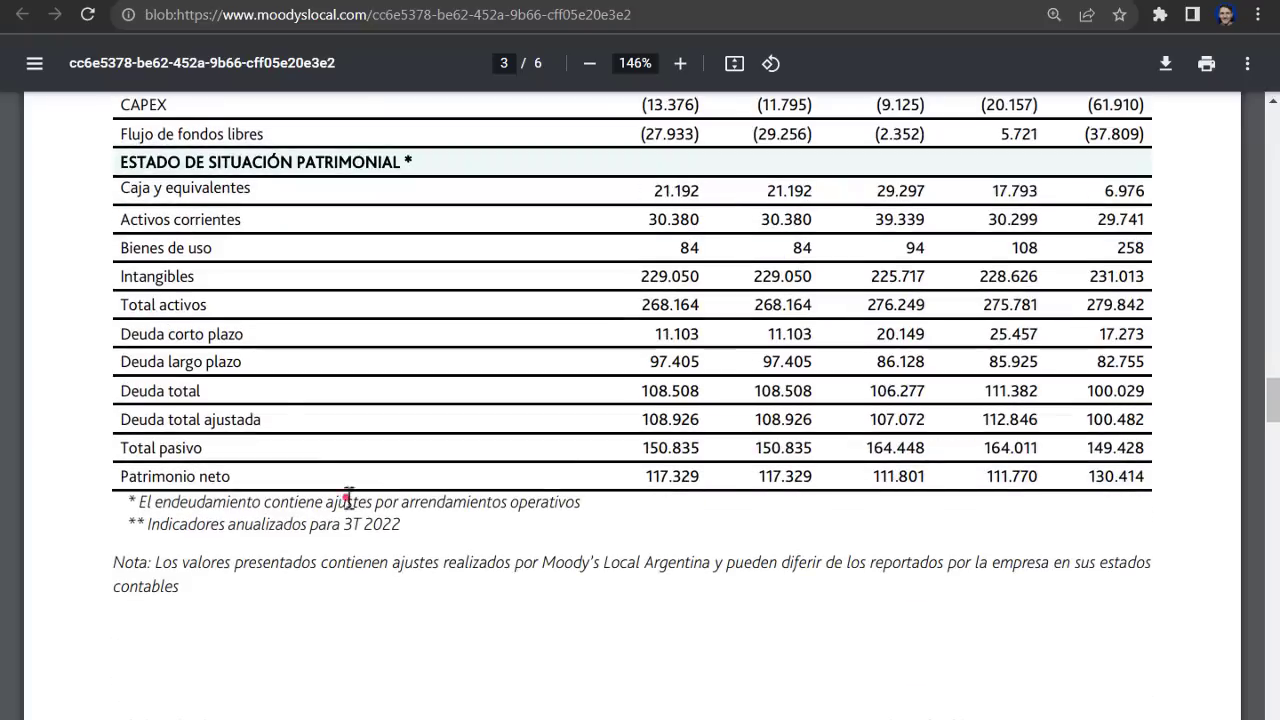